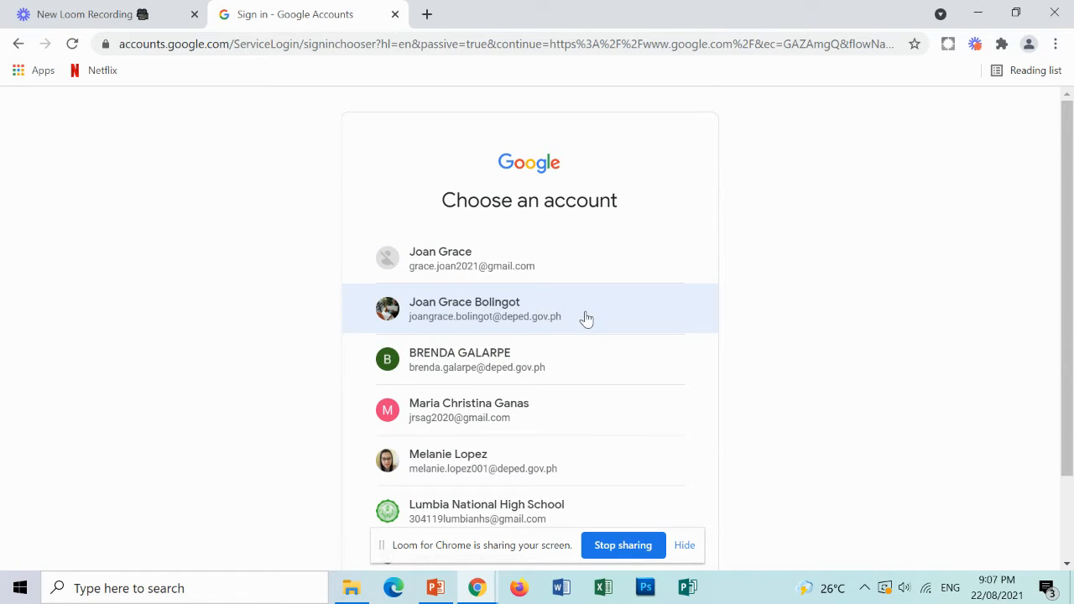
# Sign in with the teacher's school account and open Classroom from the Google apps launcher.
pyautogui.click(586, 317)
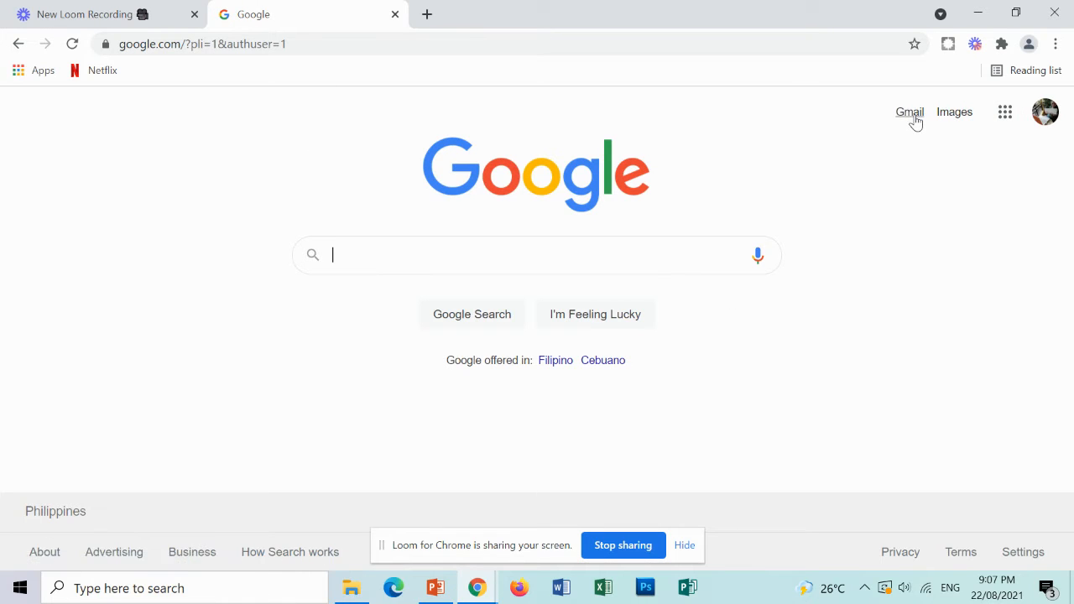
pyautogui.click(1003, 117)
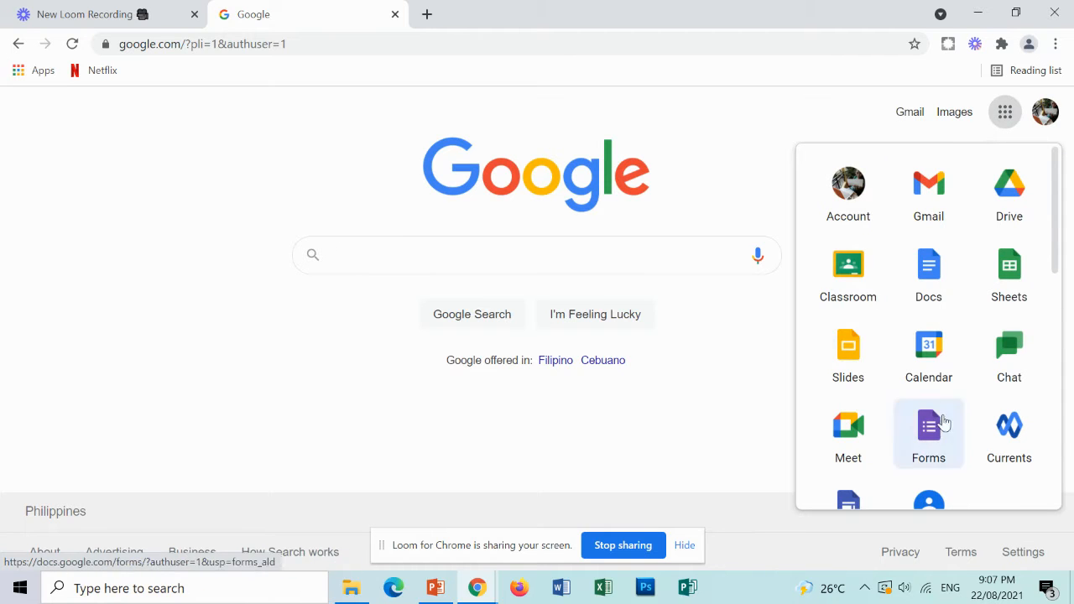
pyautogui.scroll(-4, 970, 353)
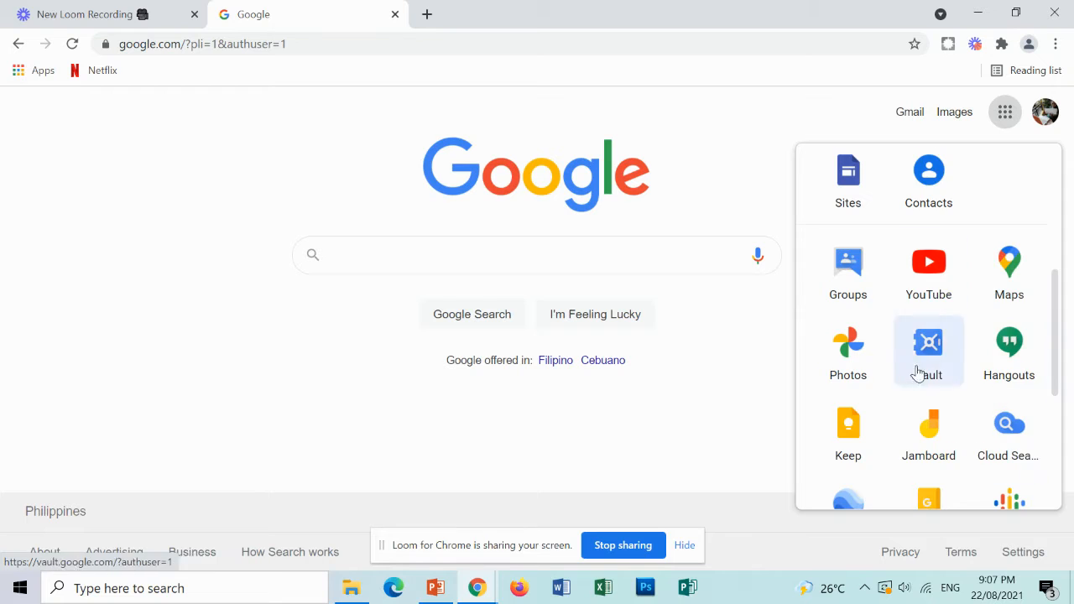
pyautogui.scroll(-2, 920, 369)
pyautogui.scroll(4, 923, 363)
pyautogui.scroll(2, 921, 367)
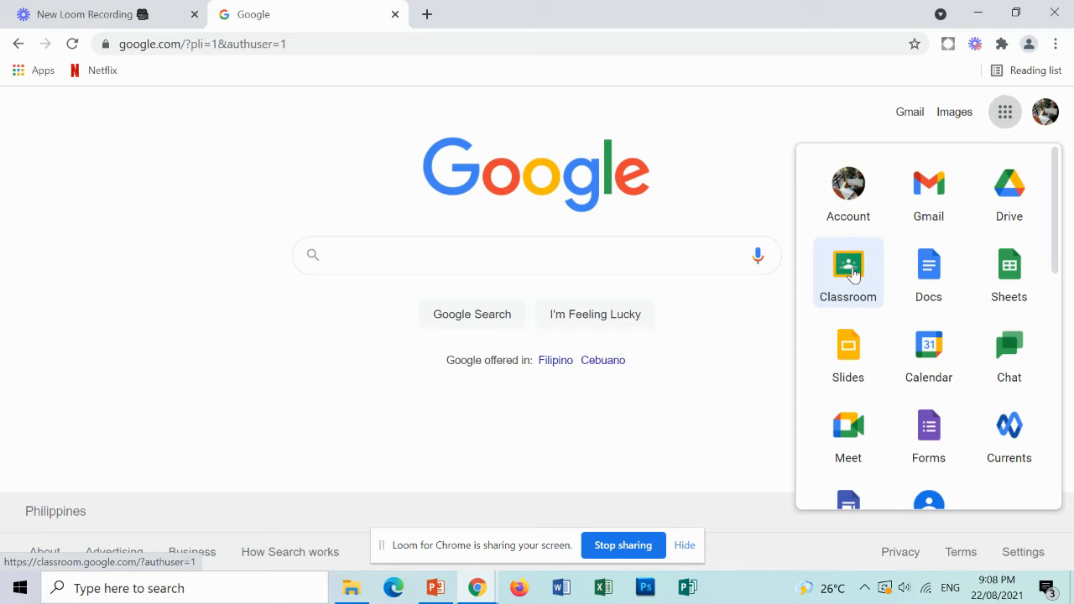
pyautogui.click(851, 271)
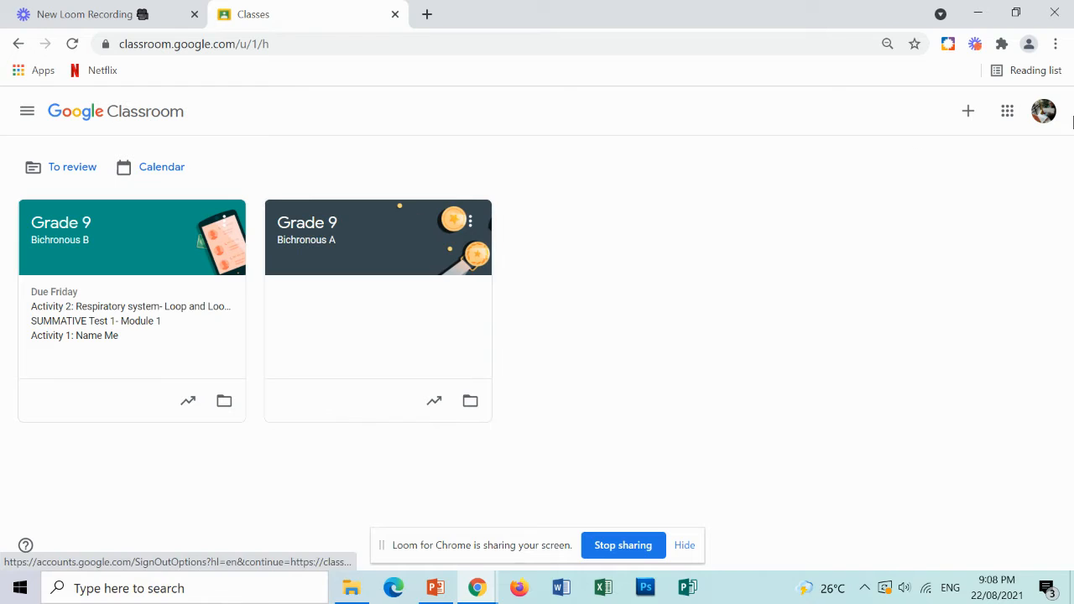
# Start creating a new class named Grade 9 with the section Bichronous C.
pyautogui.click(973, 121)
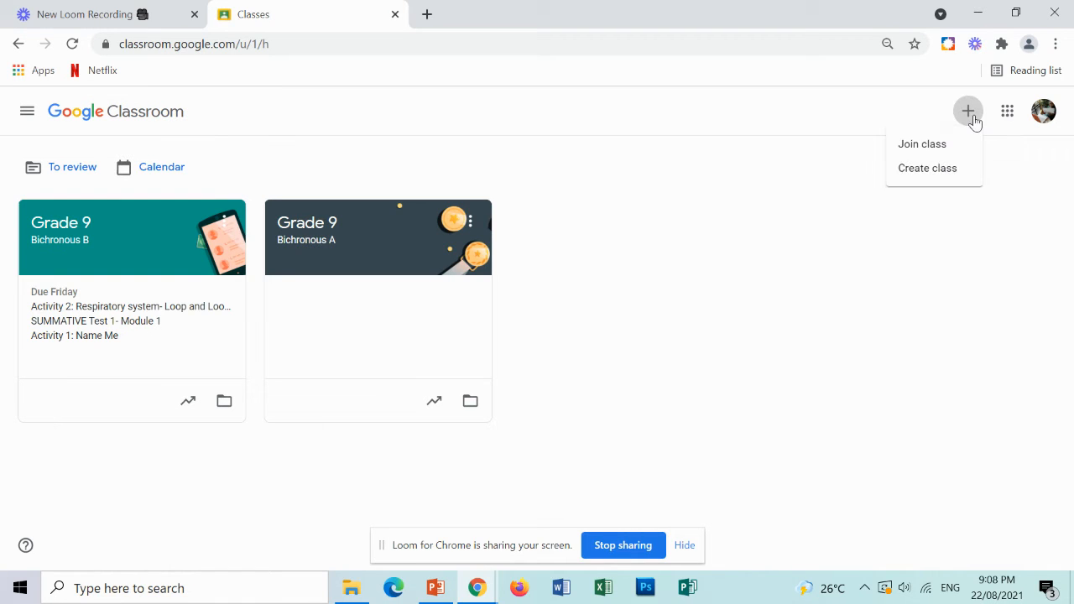
pyautogui.click(960, 171)
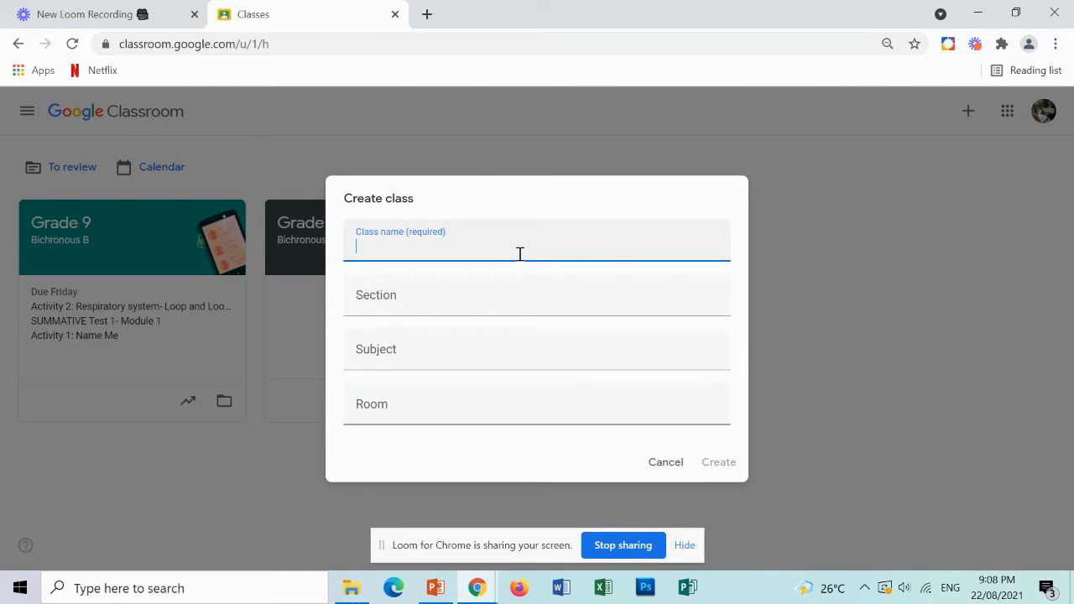
pyautogui.write('GRade 9')
pyautogui.click(526, 301)
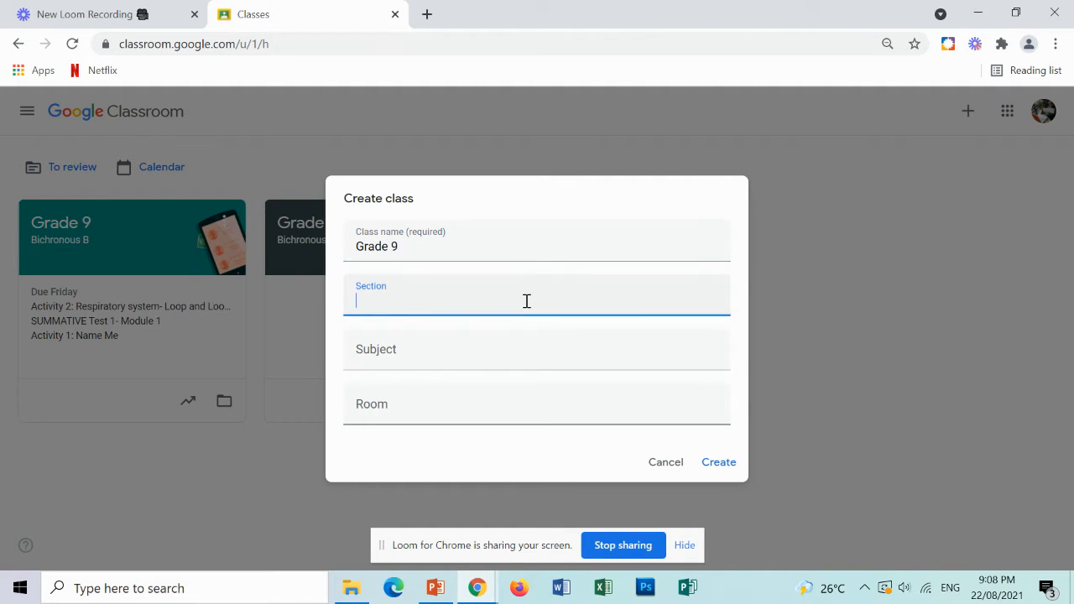
pyautogui.write('Bichronous C')
# Set the class subject to Science and create the class.
pyautogui.click(503, 349)
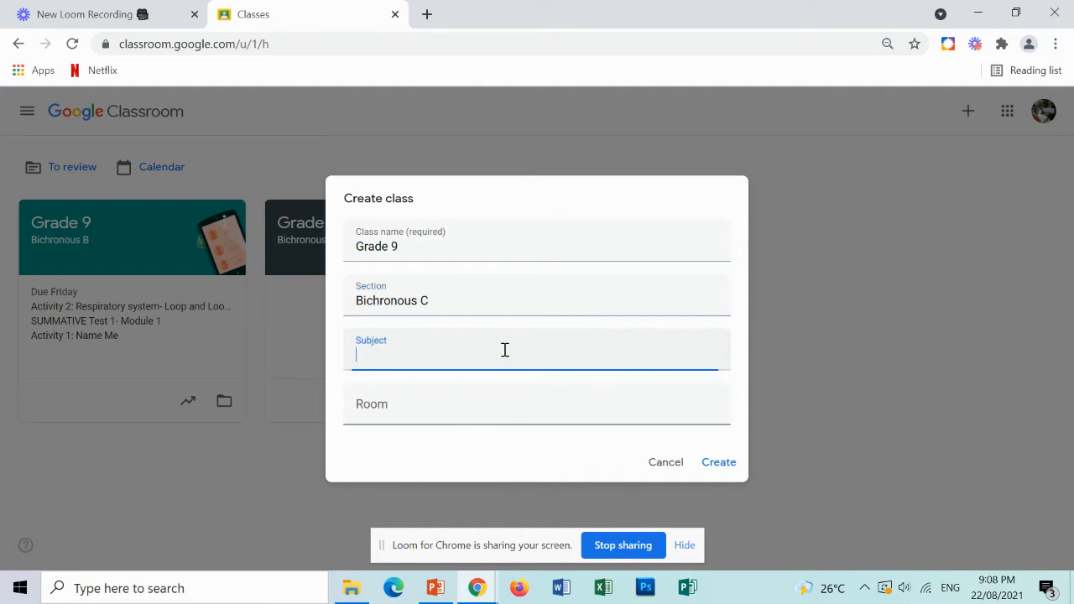
pyautogui.write('S')
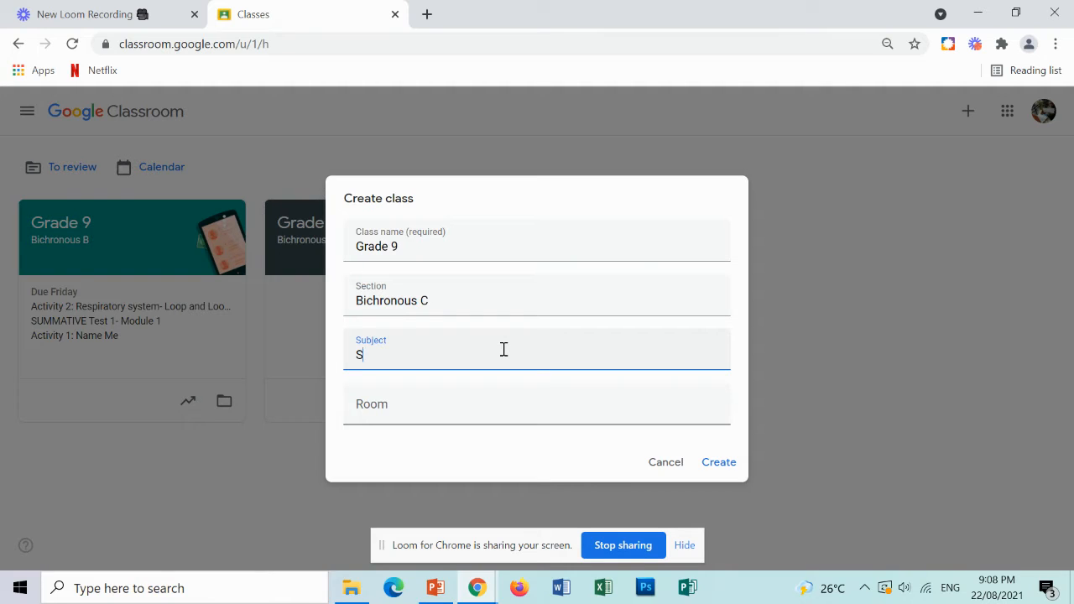
pyautogui.write('cience')
pyautogui.click(366, 411)
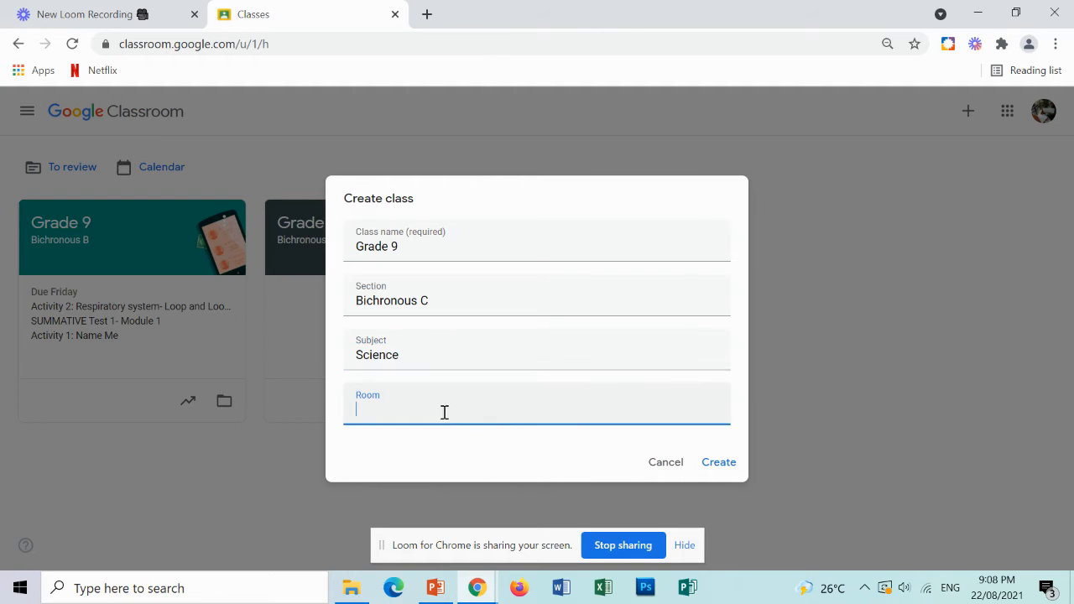
pyautogui.click(721, 463)
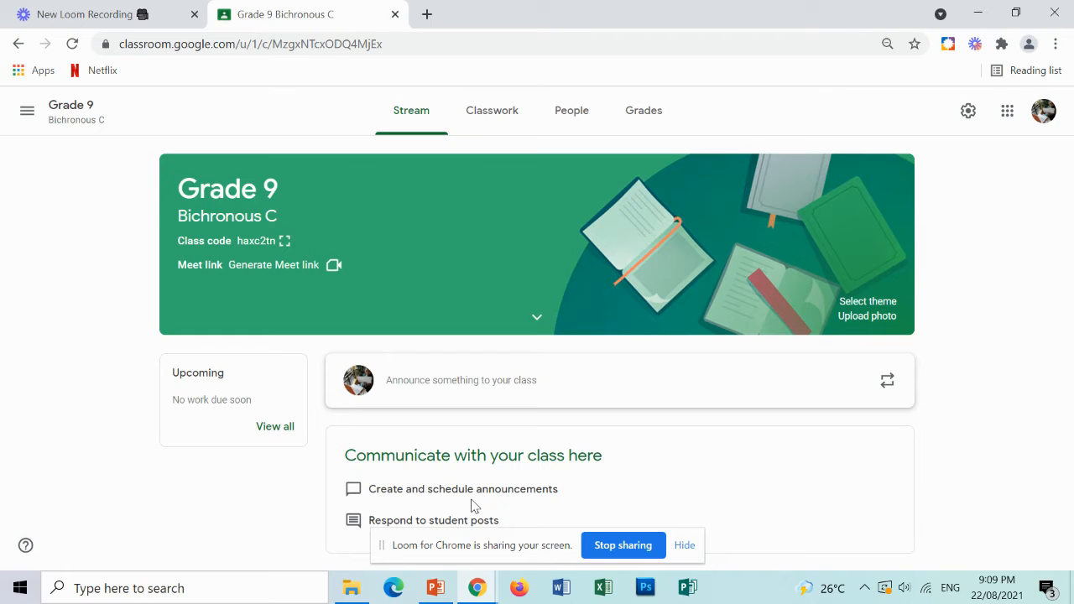
# Write a class announcement reading "Hello good day everyone! welcome to Grade 9".
pyautogui.click(461, 380)
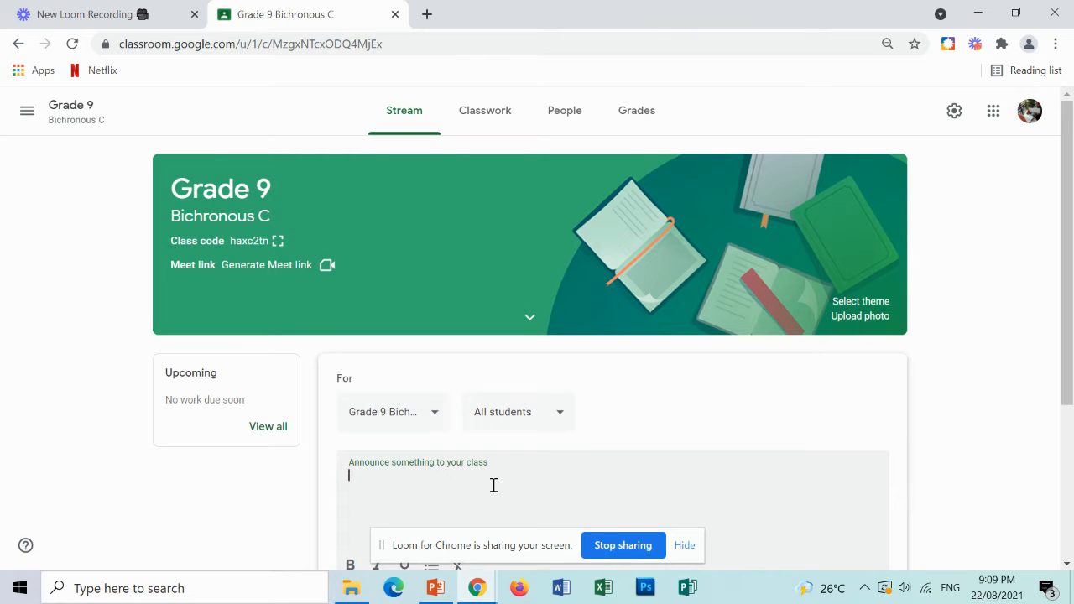
pyautogui.write('Hello good day everyone')
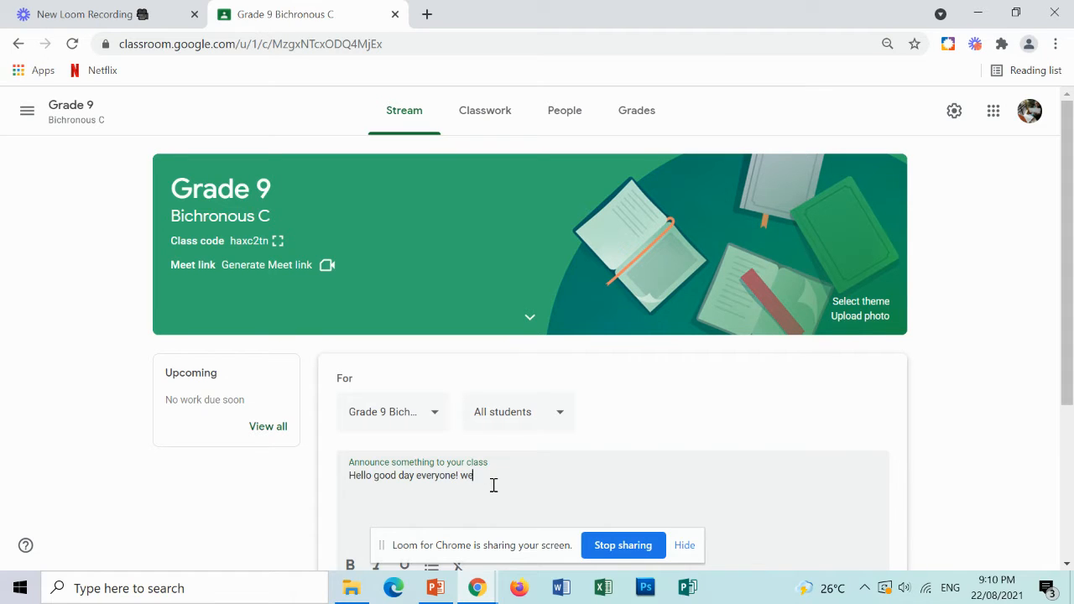
pyautogui.write('!  welcome to GRade')
pyautogui.press('BackSpace')
pyautogui.press('BackSpace')
pyautogui.press('BackSpace')
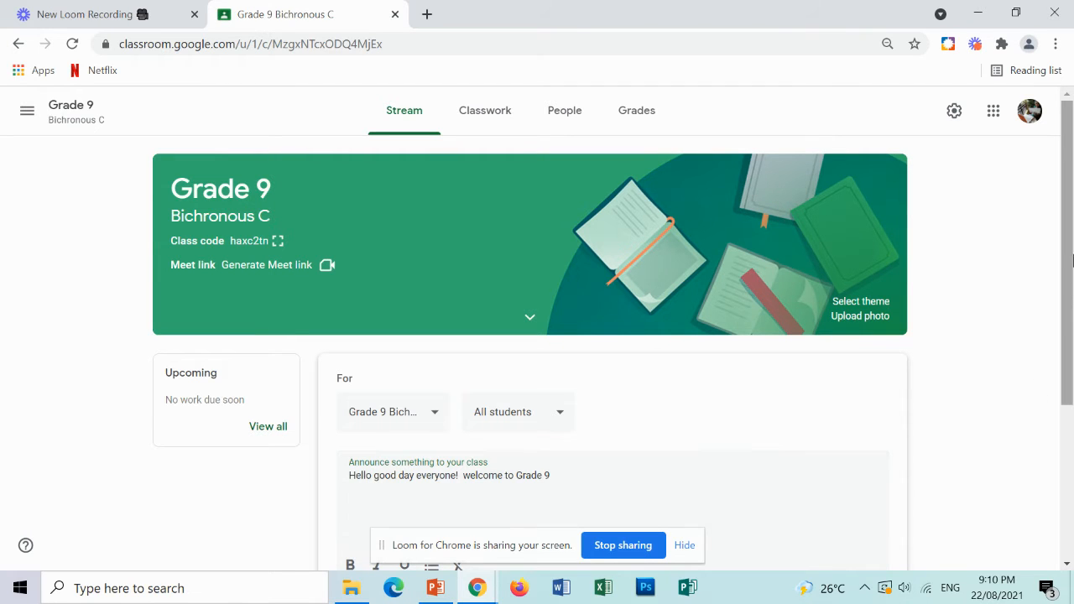
# Schedule the announcement for Aug 24, 2021 at 8:00 AM.
pyautogui.moveTo(1070, 256); pyautogui.dragTo(1071, 351)
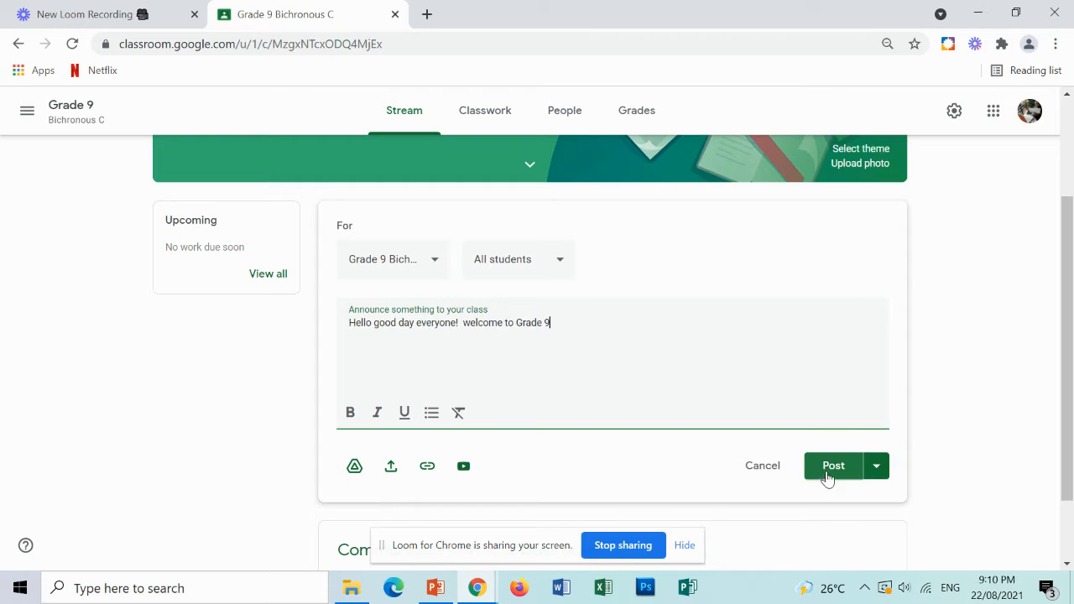
pyautogui.click(879, 472)
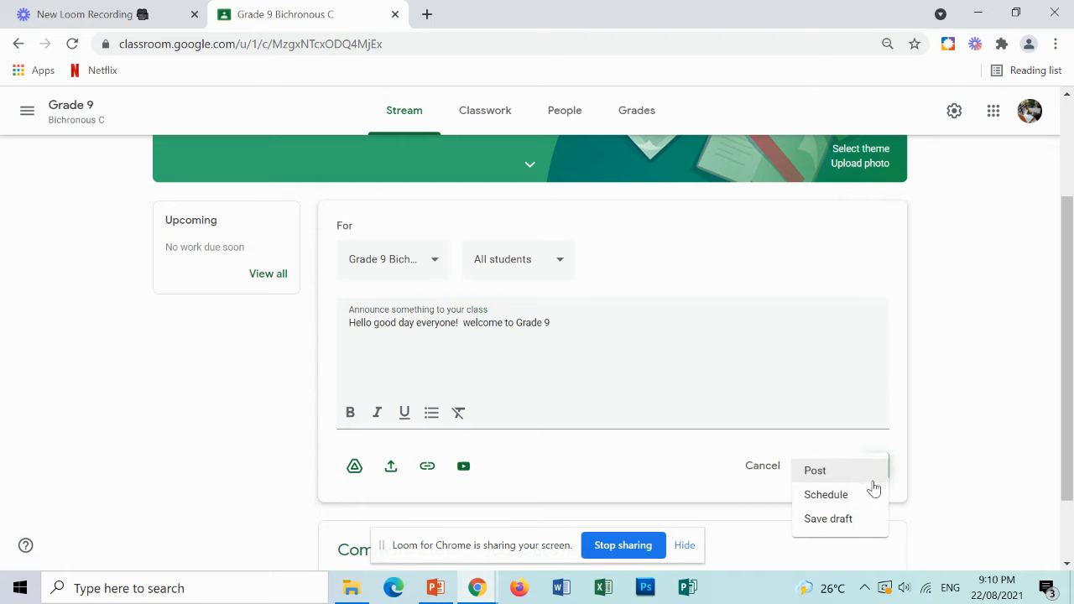
pyautogui.click(828, 496)
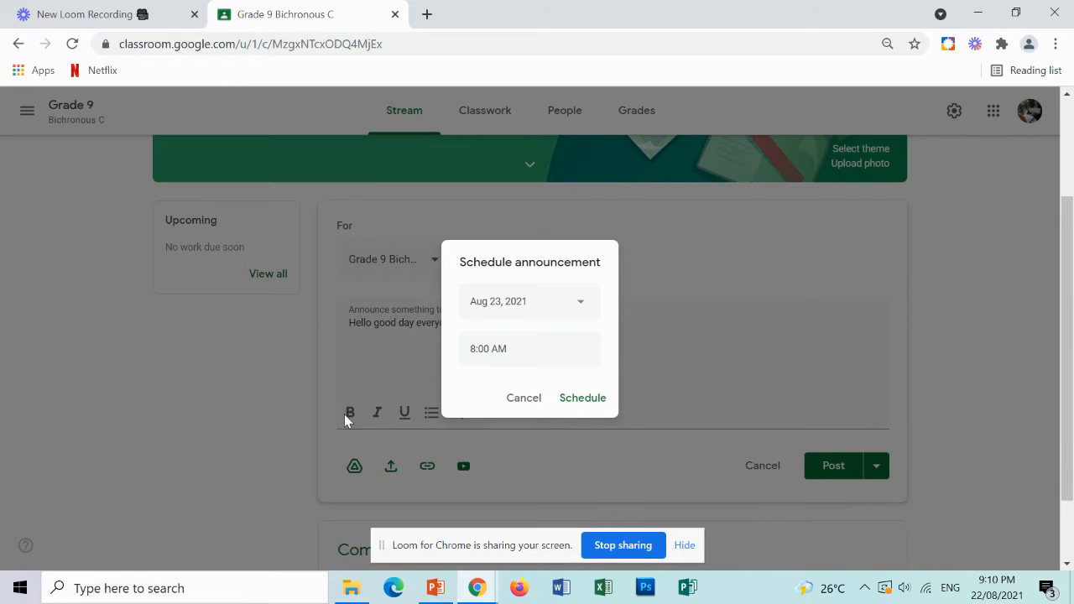
pyautogui.click(574, 305)
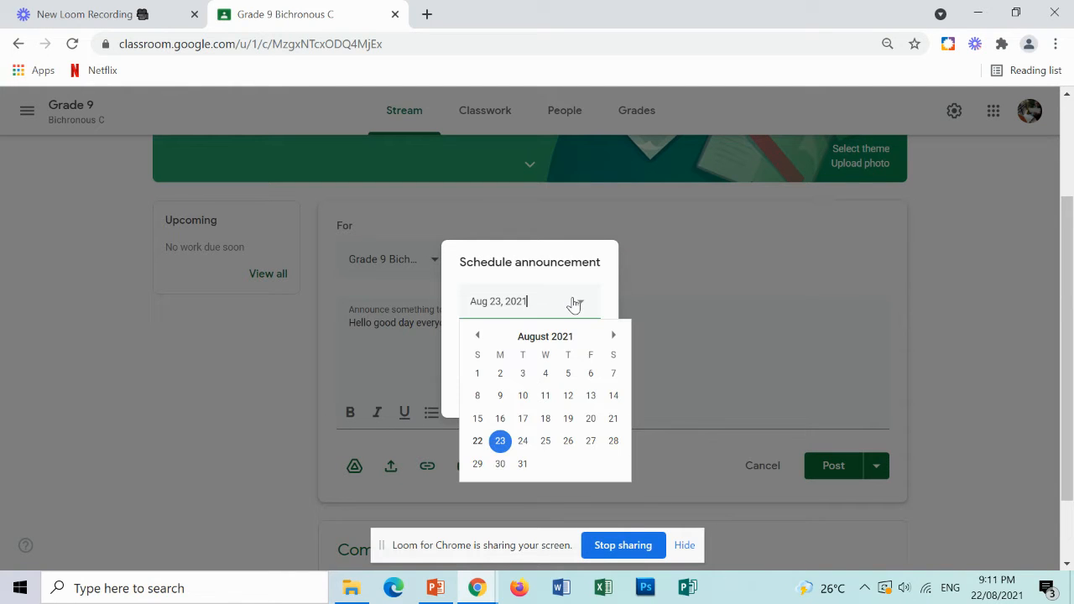
pyautogui.click(523, 441)
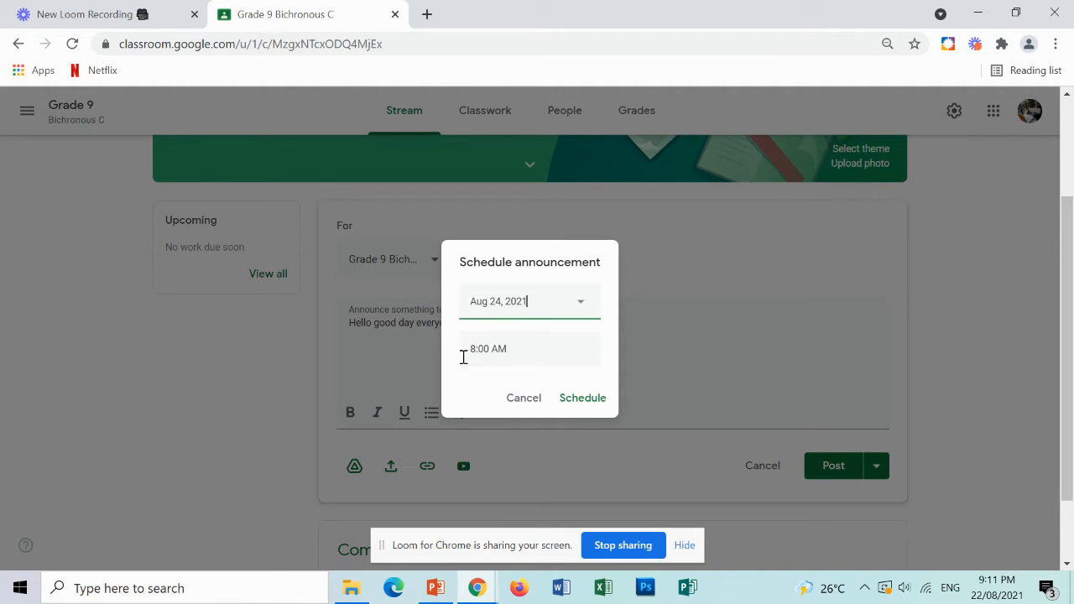
pyautogui.click(585, 400)
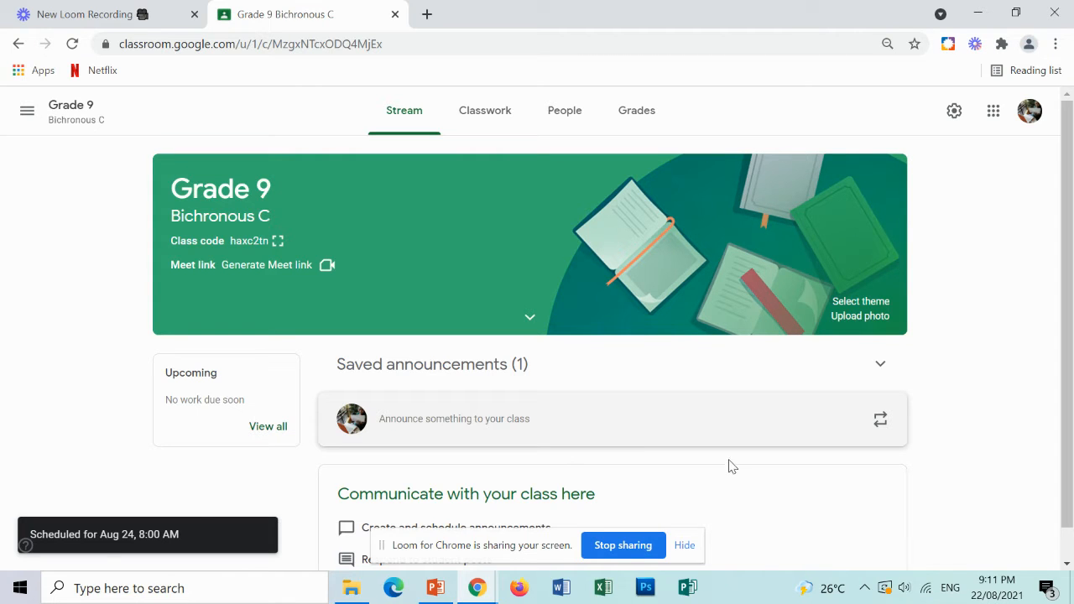
pyautogui.scroll(-1, 730, 464)
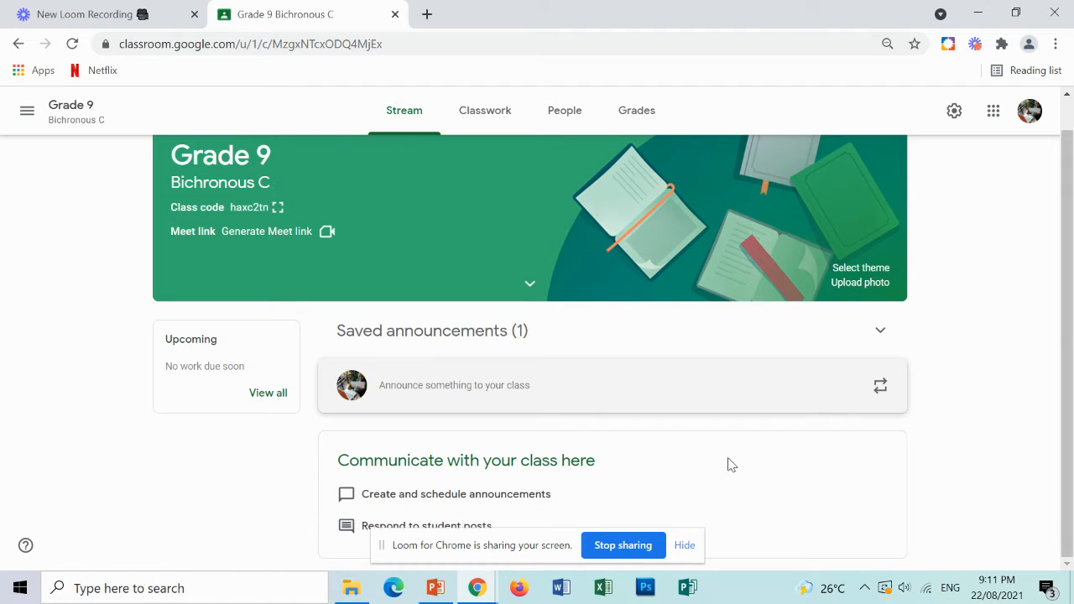
pyautogui.scroll(1, 730, 464)
pyautogui.scroll(-1, 730, 464)
pyautogui.scroll(1, 730, 464)
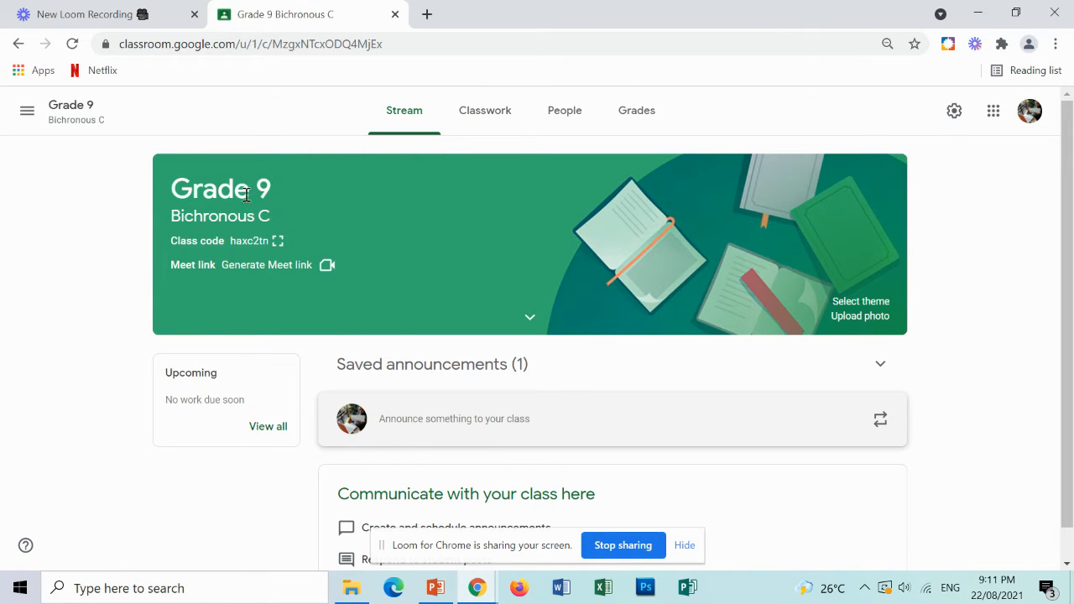
pyautogui.scroll(-1, 405, 426)
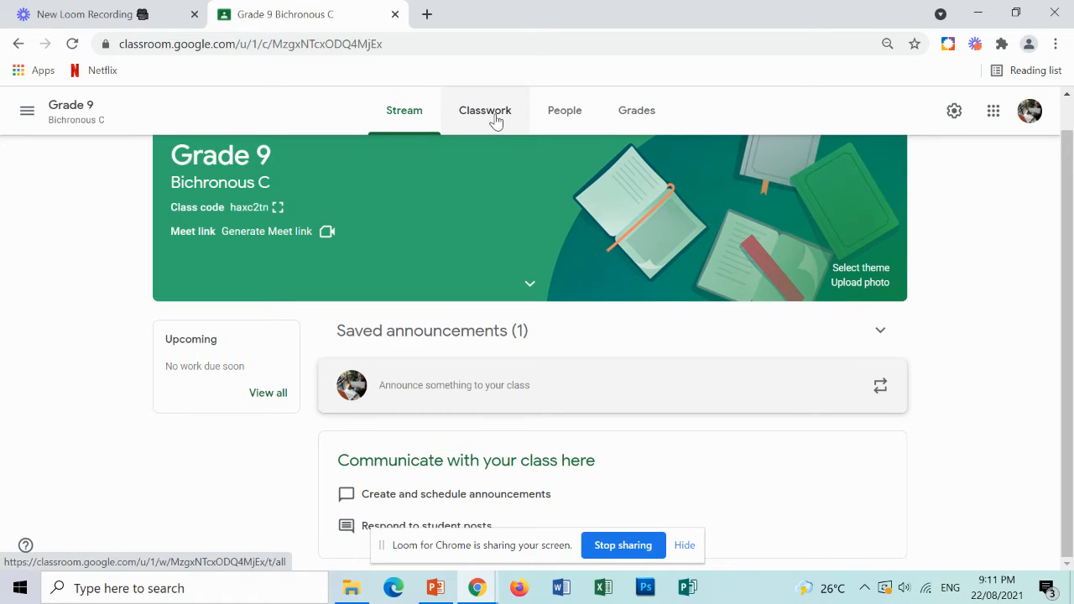
# Invite a student to the class by entering the student's e-mail address on the People page.
pyautogui.click(573, 118)
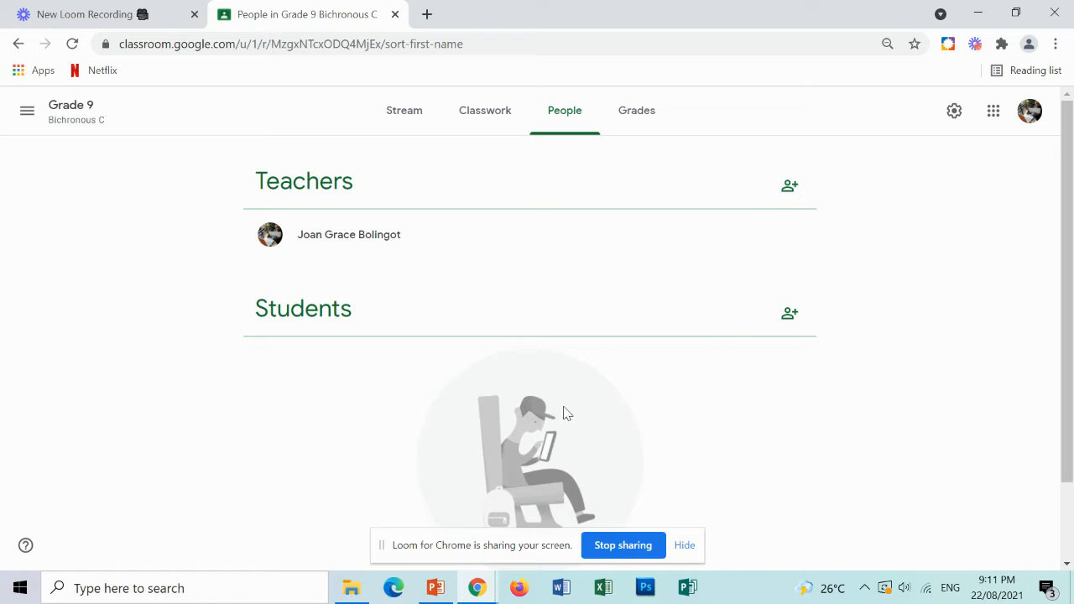
pyautogui.click(790, 317)
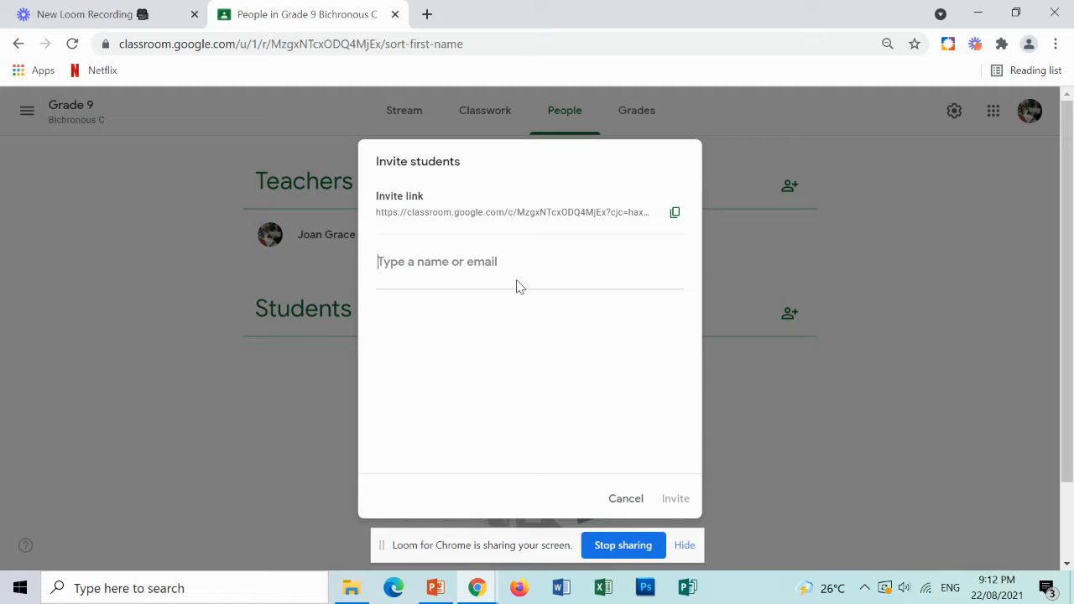
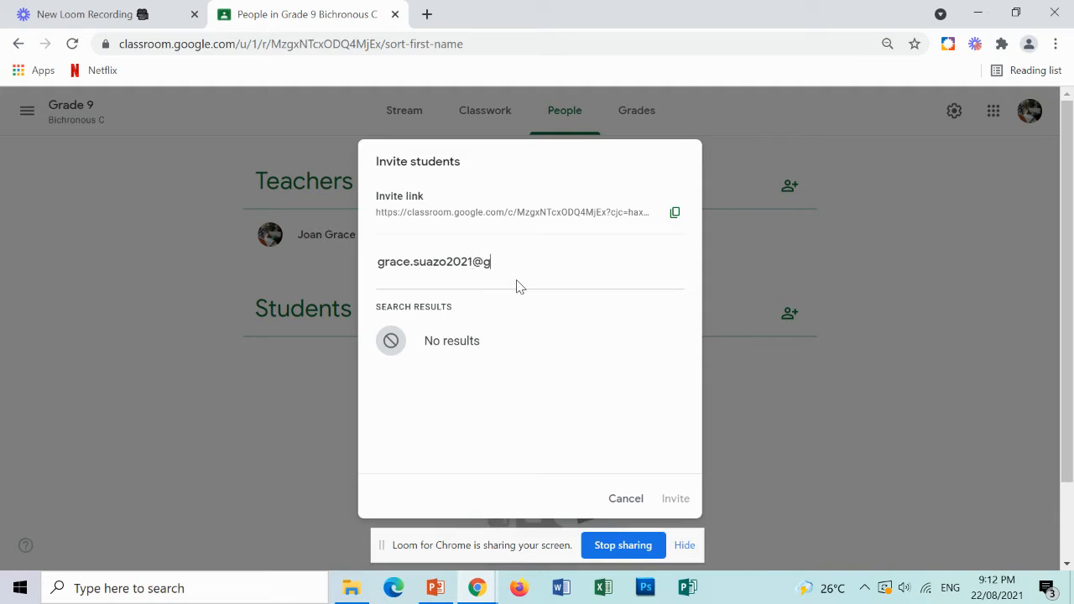
pyautogui.click(557, 363)
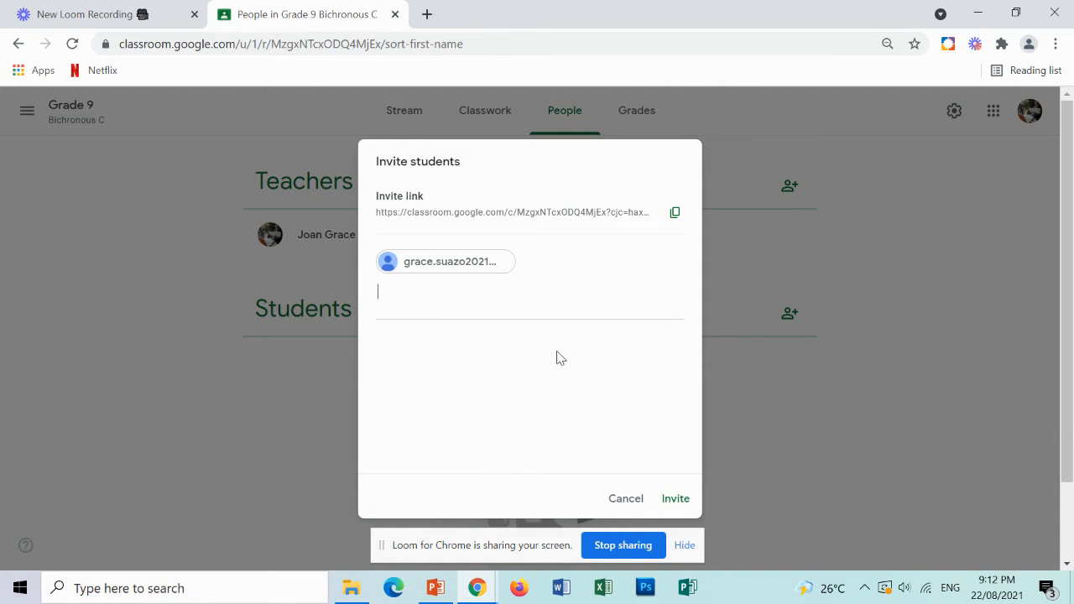
pyautogui.click(679, 503)
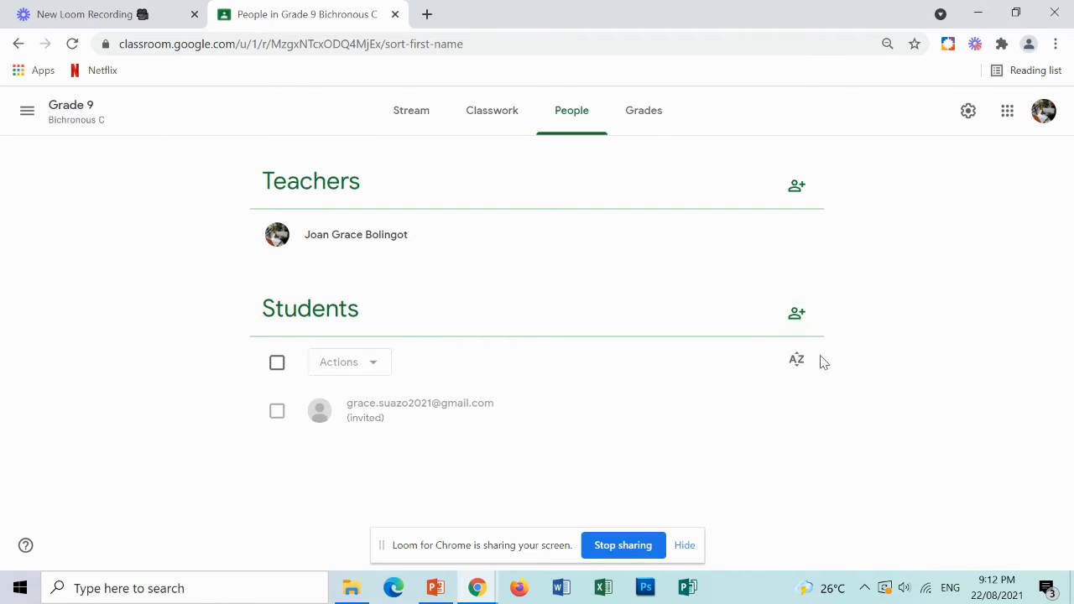
# Add a classwork topic named Respiratory System.
pyautogui.click(644, 111)
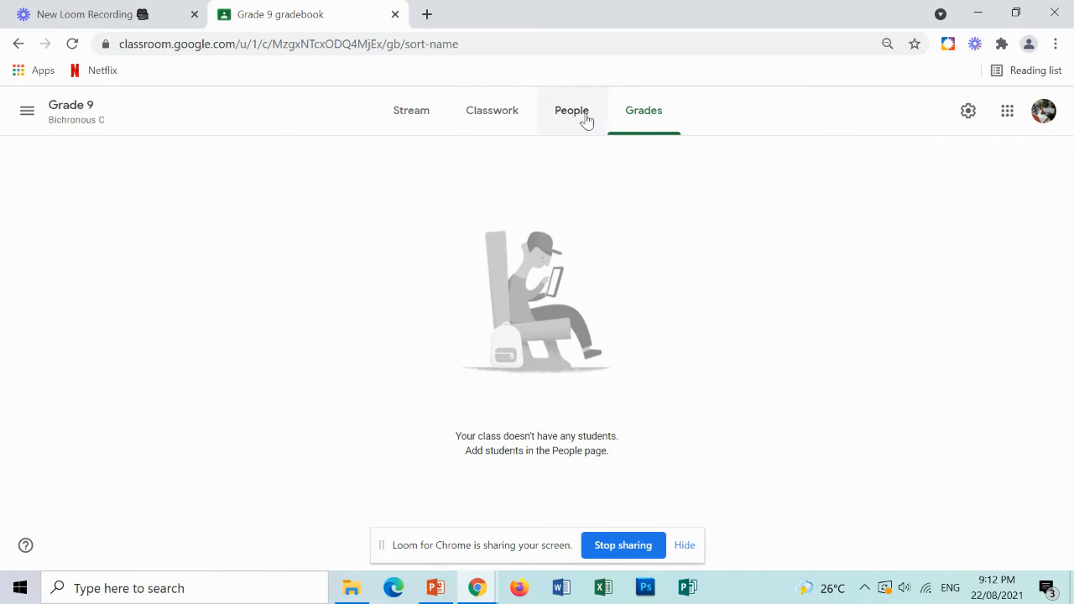
pyautogui.click(504, 120)
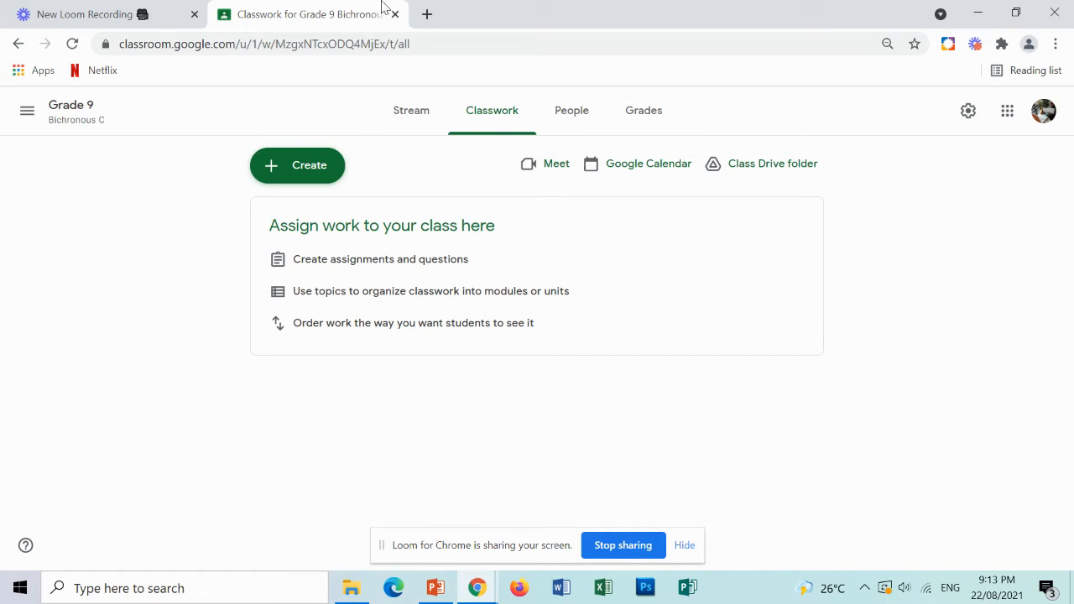
pyautogui.click(295, 168)
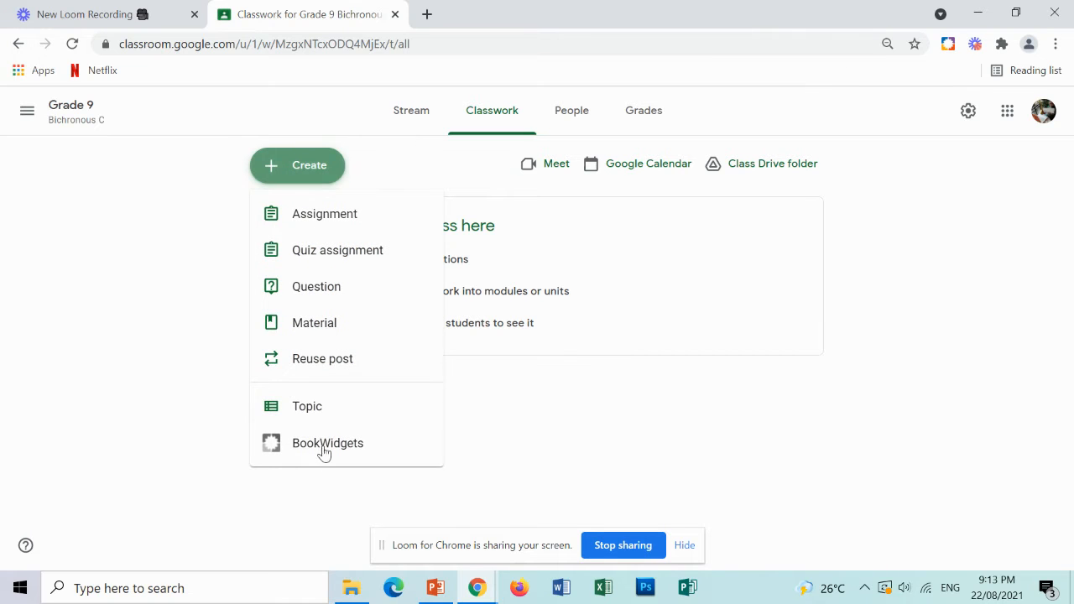
pyautogui.click(328, 419)
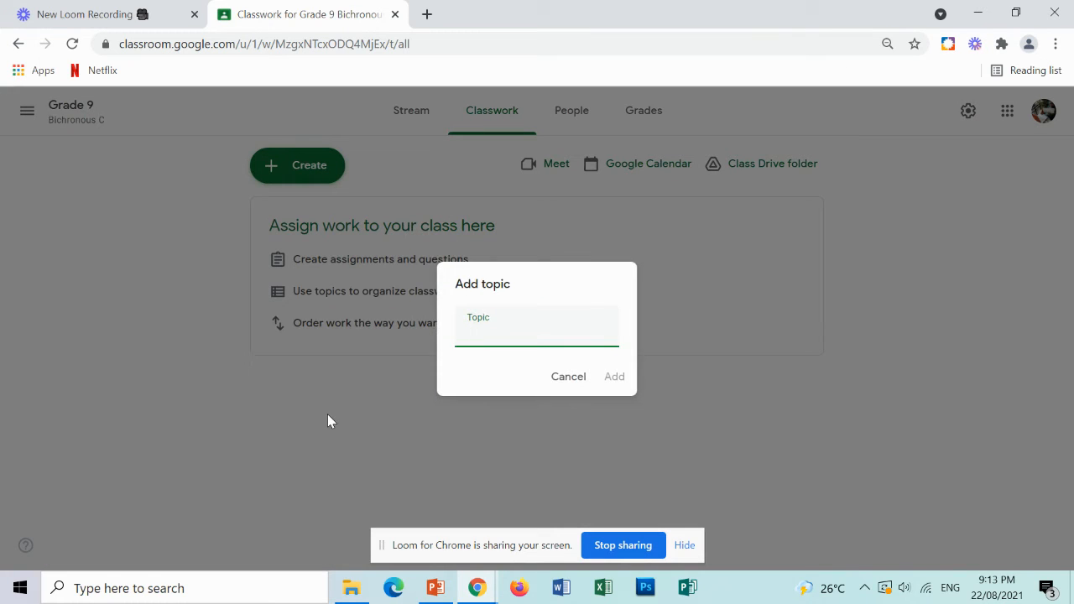
pyautogui.write('Respira')
pyautogui.write('t')
pyautogui.write('tory SYste')
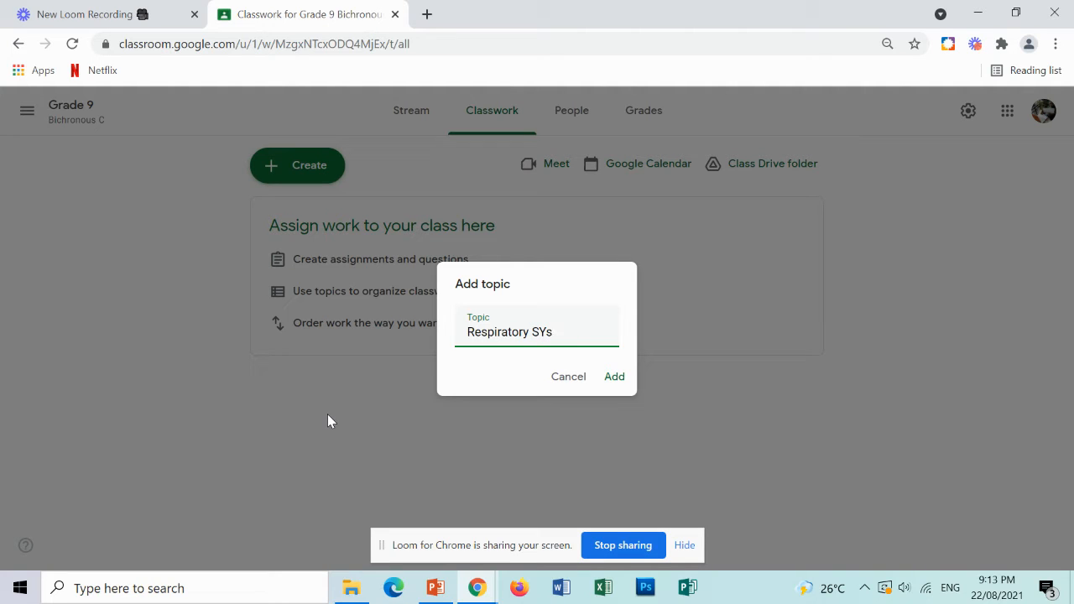
pyautogui.write('ystem')
pyautogui.click(614, 379)
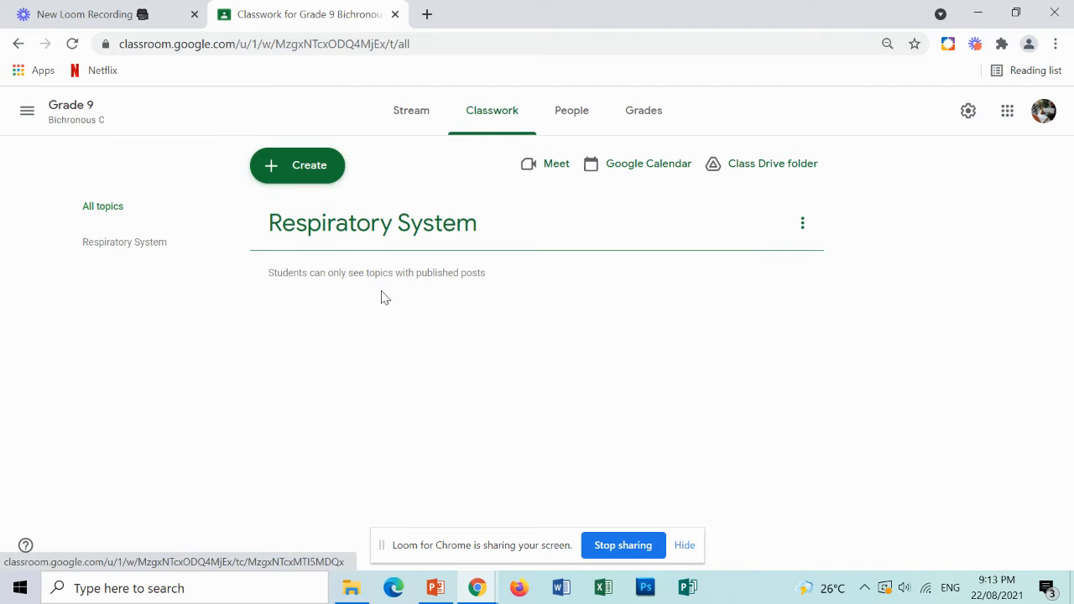
# Create a new classwork material titled Digital Module 1.
pyautogui.click(325, 169)
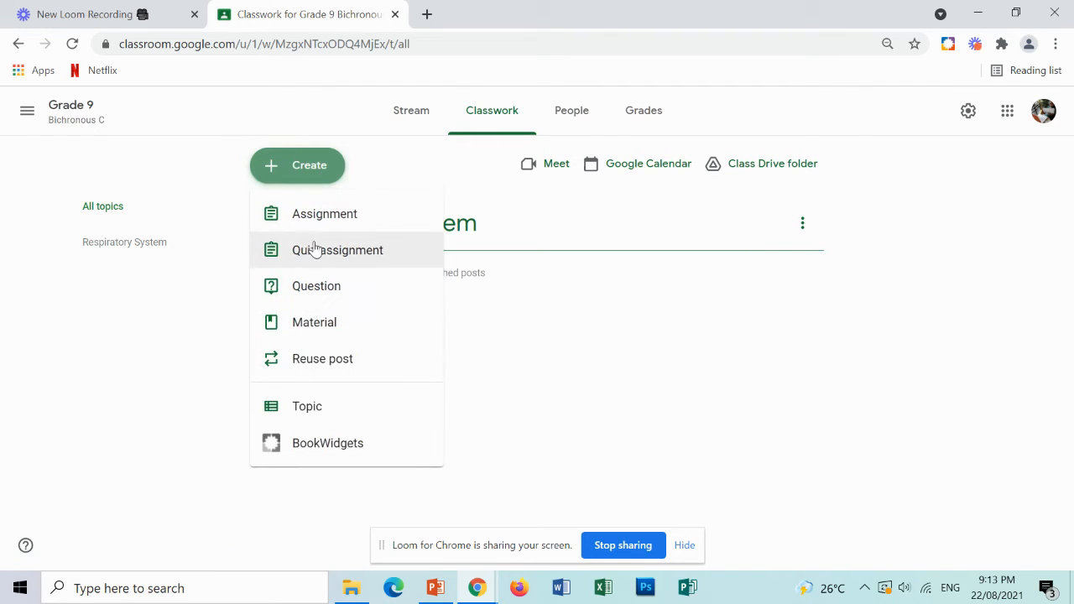
pyautogui.click(319, 335)
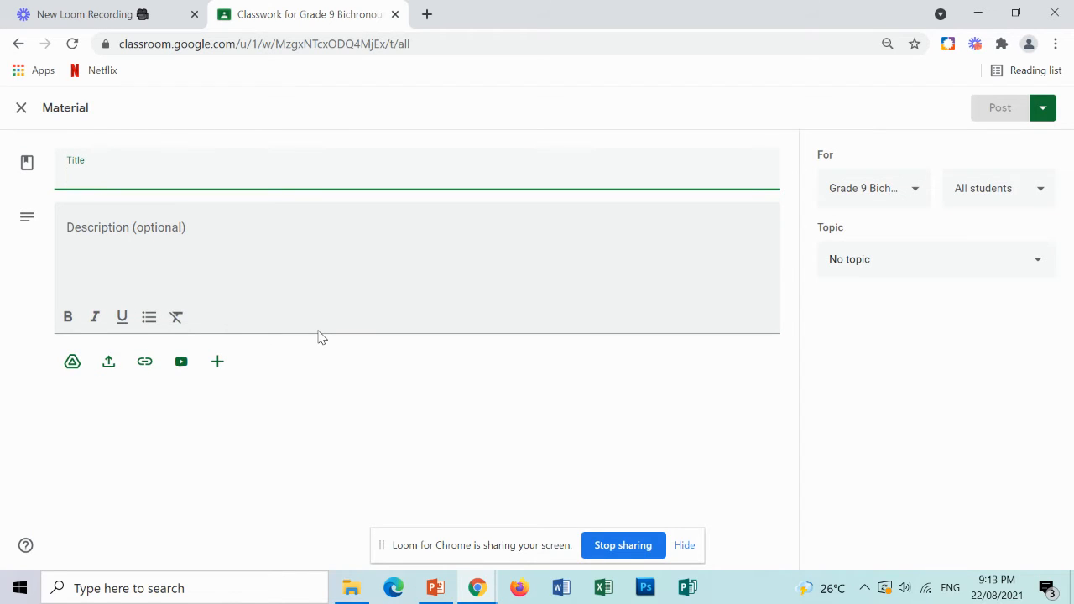
pyautogui.write('DIgita')
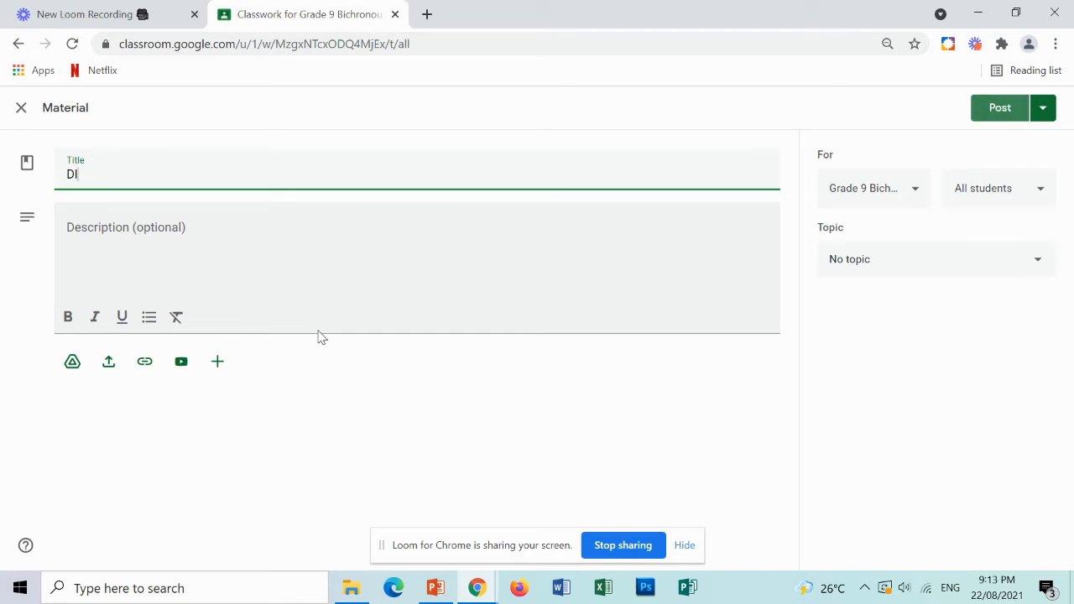
pyautogui.press('BackSpace')
pyautogui.press('BackSpace')
pyautogui.press('BackSpace')
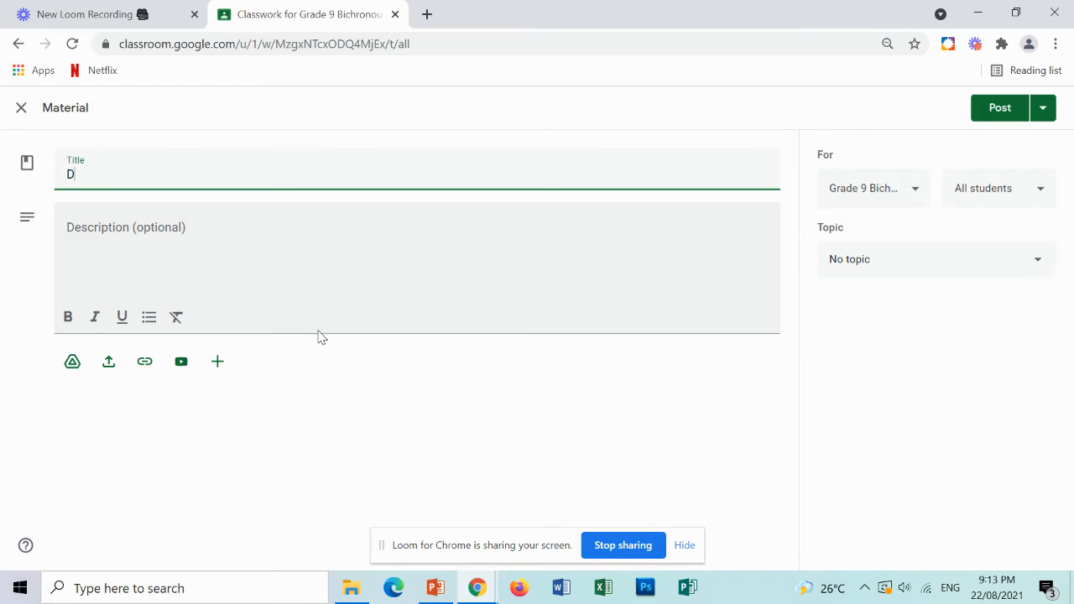
pyautogui.write('igital Module S')
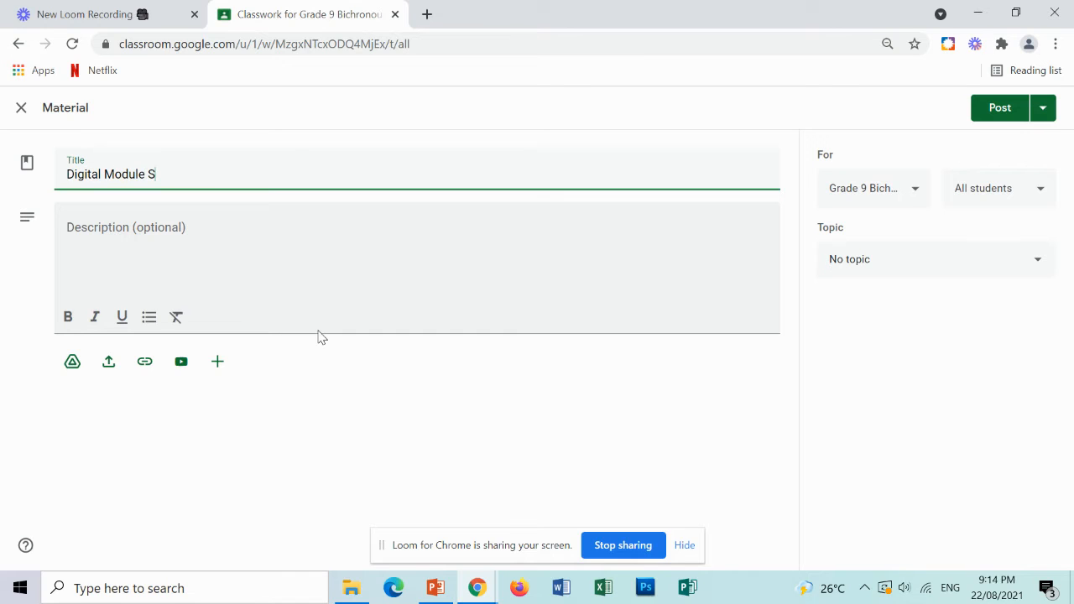
pyautogui.write('cienc')
pyautogui.press('BackSpace')
pyautogui.press('BackSpace')
pyautogui.press('BackSpace')
pyautogui.press('BackSpace')
pyautogui.press('BackSpace')
pyautogui.press('BackSpace')
# Enter the material description "this module is for you reference".
pyautogui.click(130, 242)
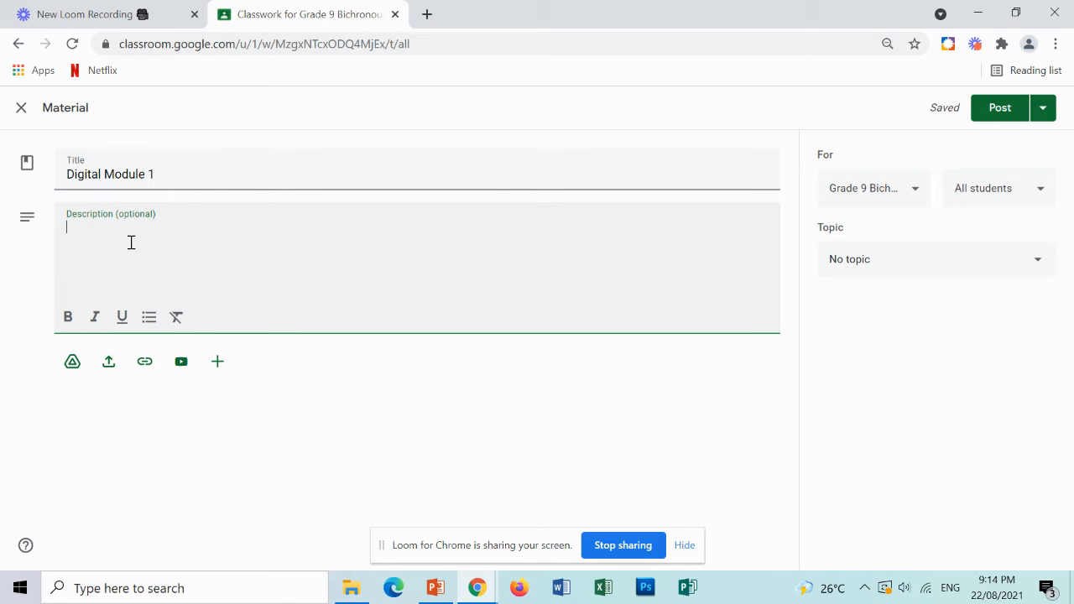
pyautogui.write('this mod')
pyautogui.write('is for you')
pyautogui.press('BackSpace')
pyautogui.press('BackSpace')
pyautogui.press('BackSpace')
pyautogui.write('you refre')
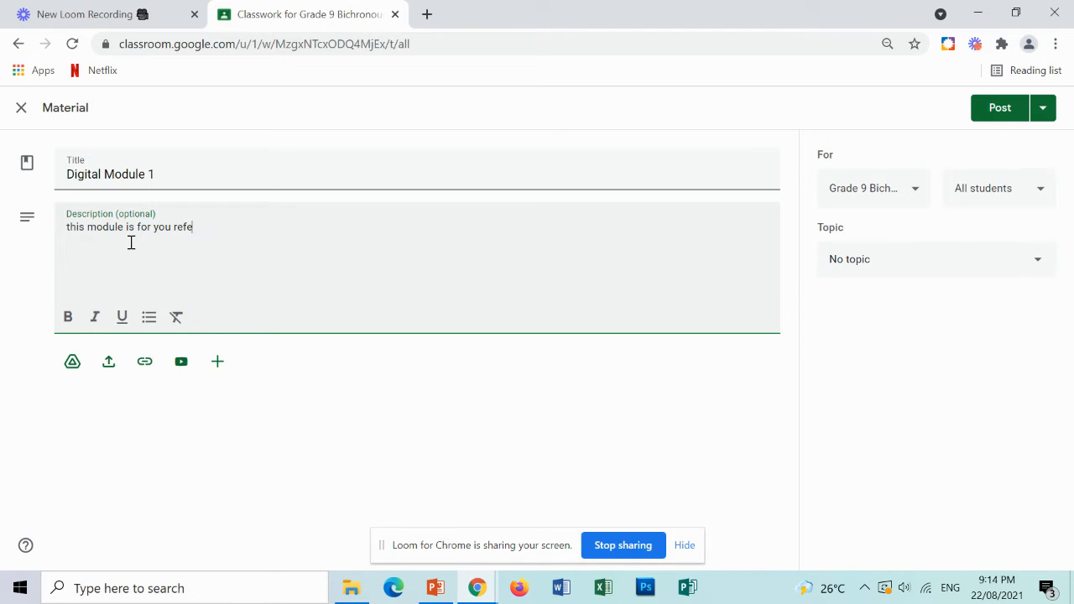
pyautogui.write('rence')
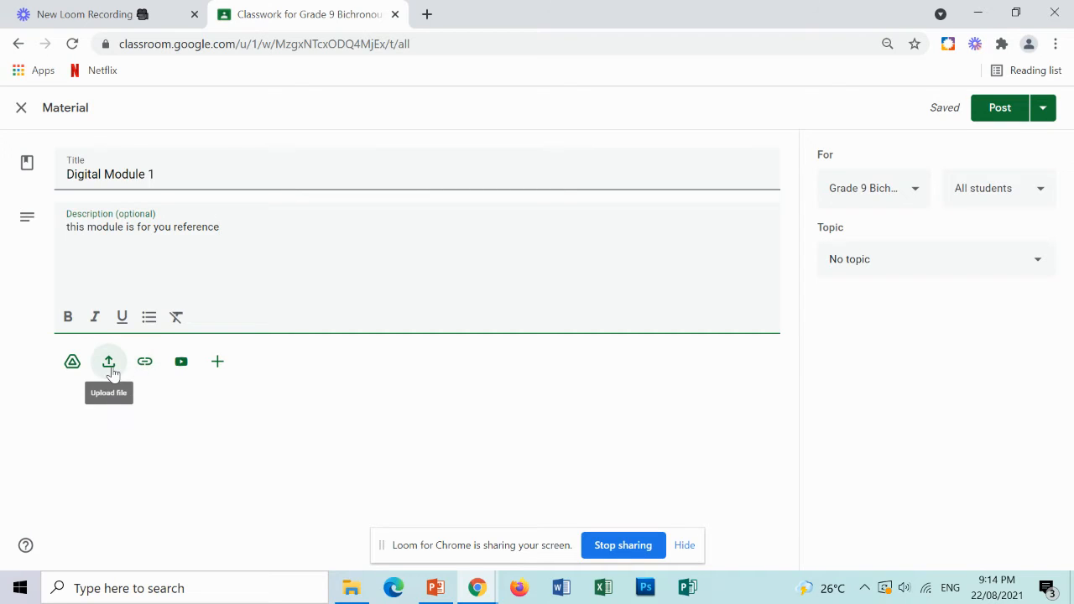
# Start uploading a file to the material and open the Data (D:) drive in the file browser.
pyautogui.click(109, 363)
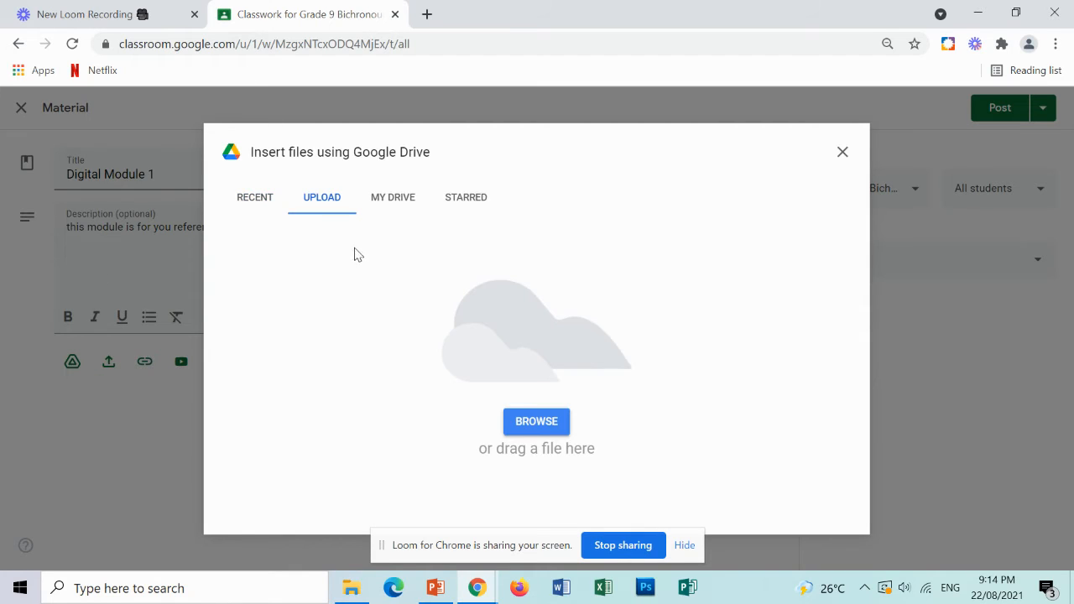
pyautogui.click(524, 422)
pyautogui.scroll(-2, 216, 168)
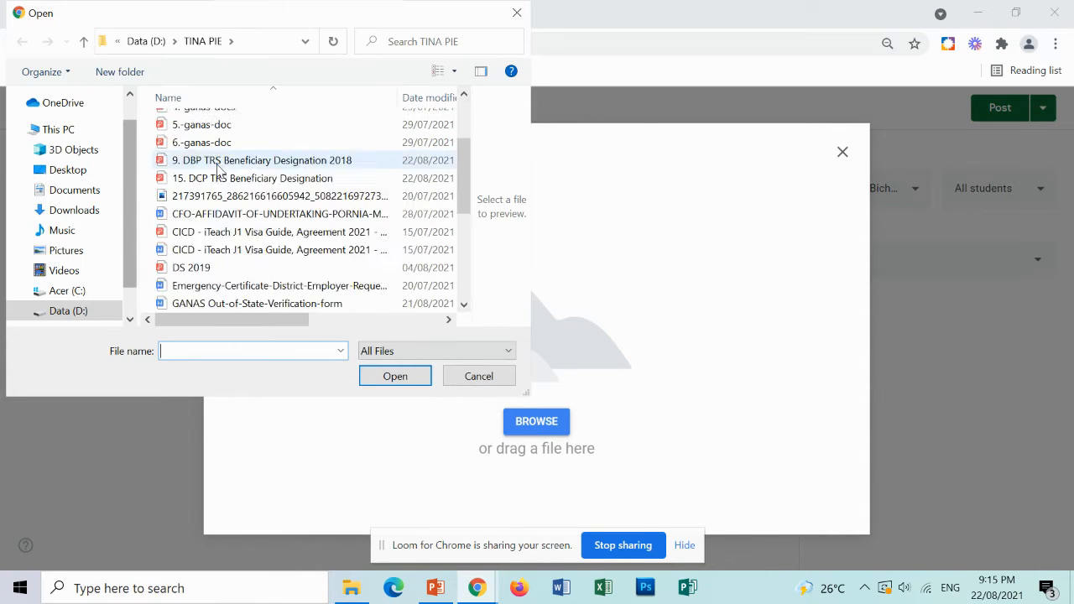
pyautogui.scroll(-3, 216, 168)
pyautogui.scroll(1, 125, 263)
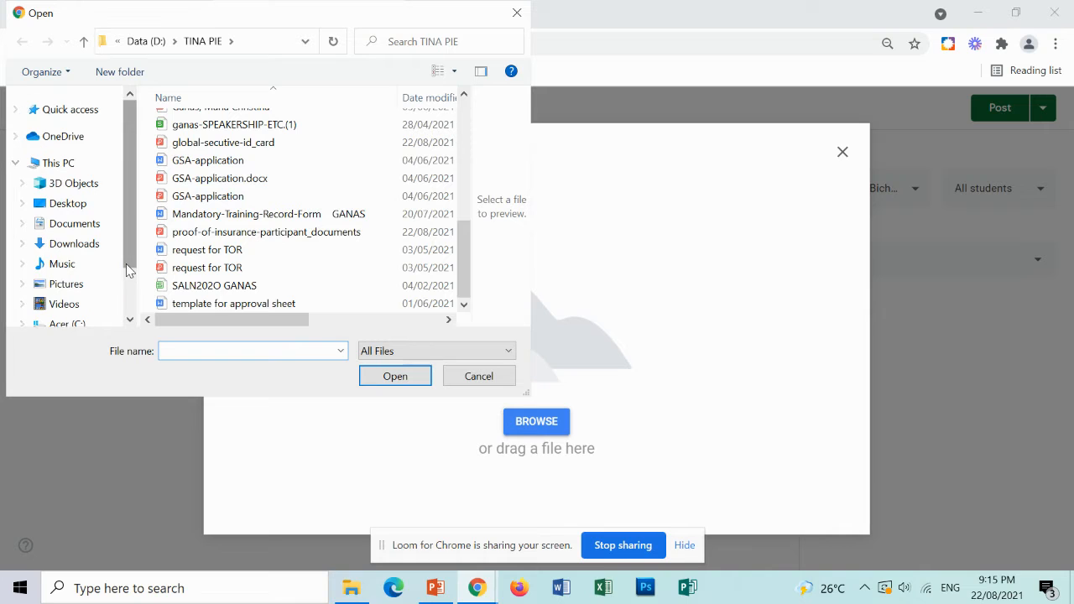
pyautogui.scroll(-2, 96, 273)
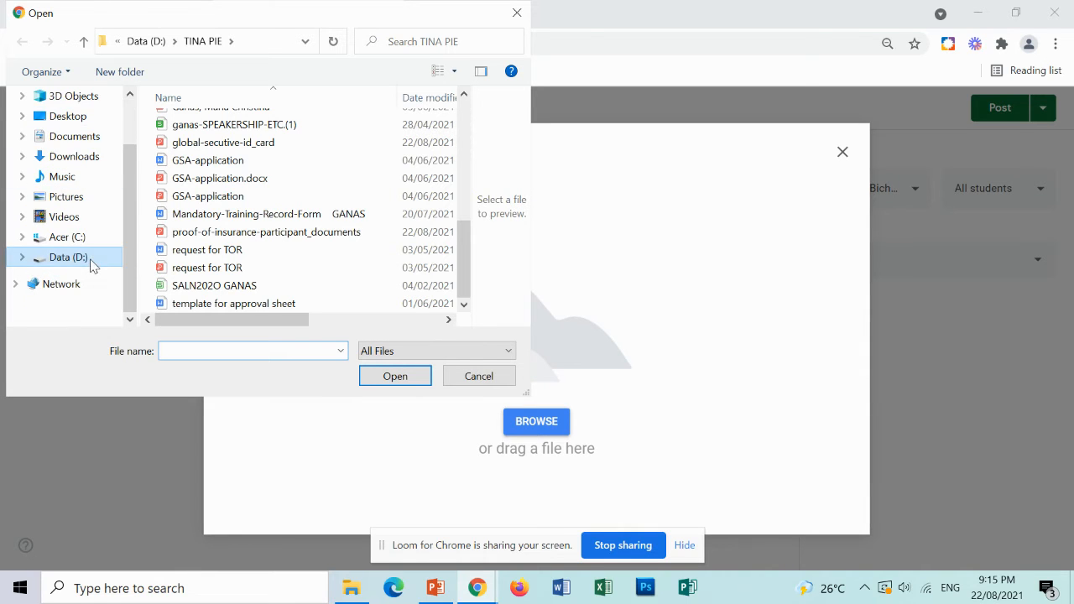
pyautogui.click(92, 265)
# Browse the D: drive to the SCIENCE 9 folder inside modules 2019-2020.
pyautogui.scroll(5, 312, 251)
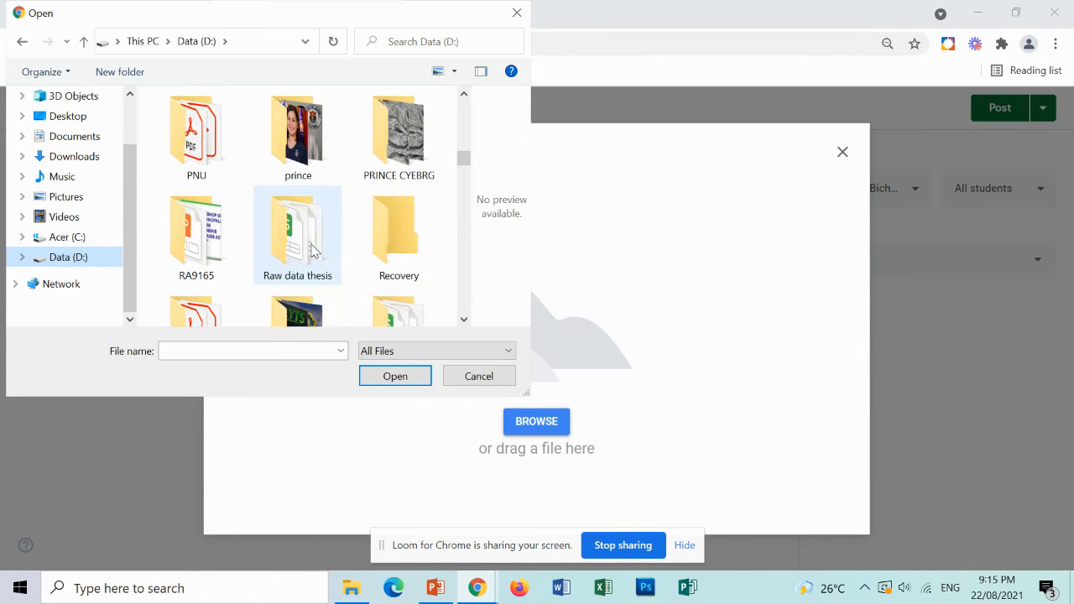
pyautogui.scroll(1, 312, 251)
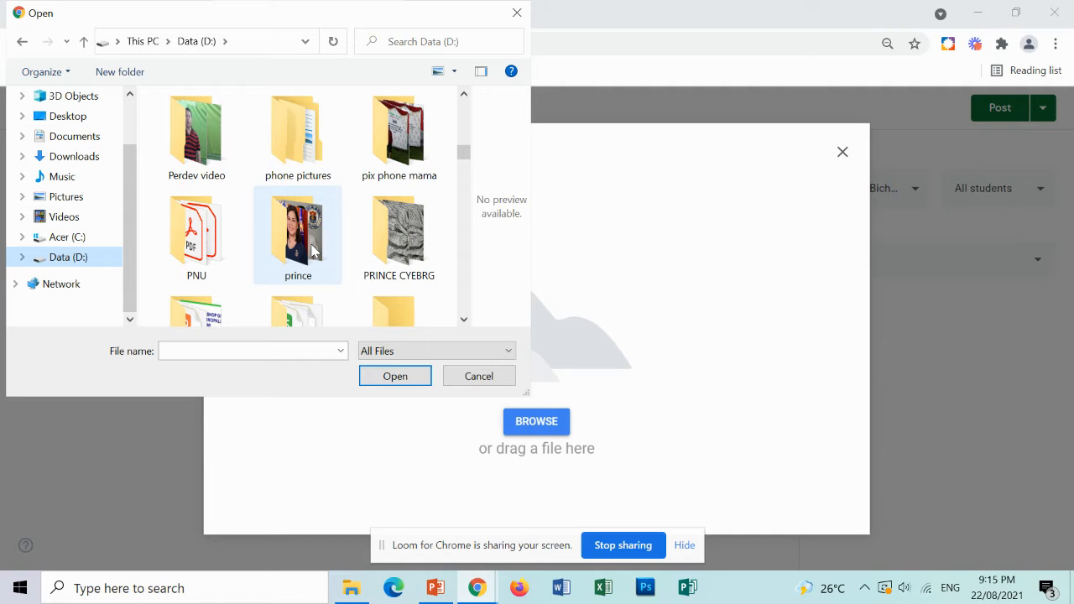
pyautogui.scroll(-3, 312, 251)
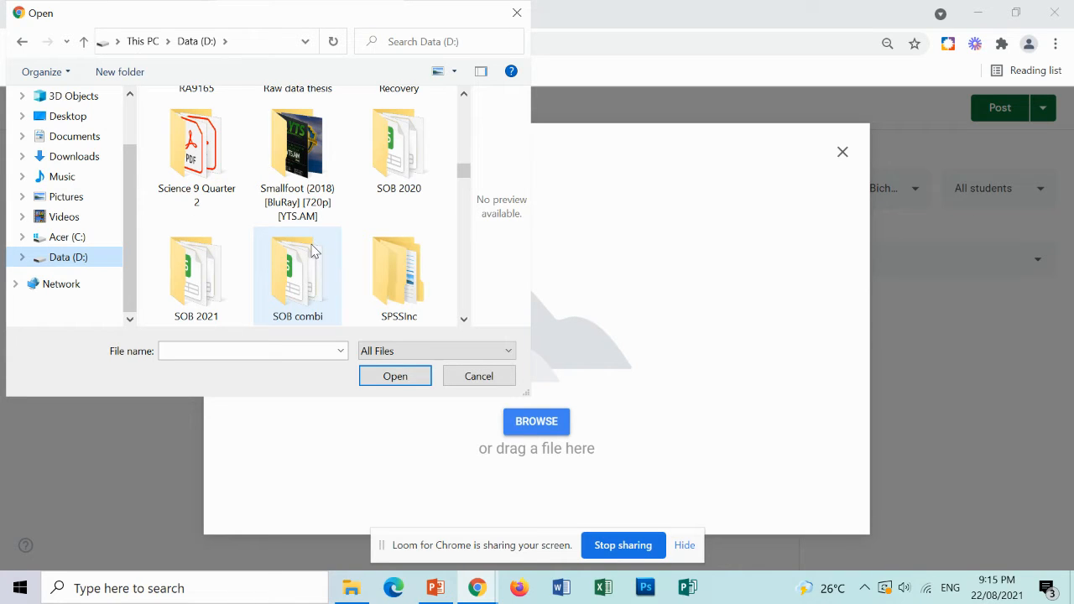
pyautogui.scroll(-1, 312, 250)
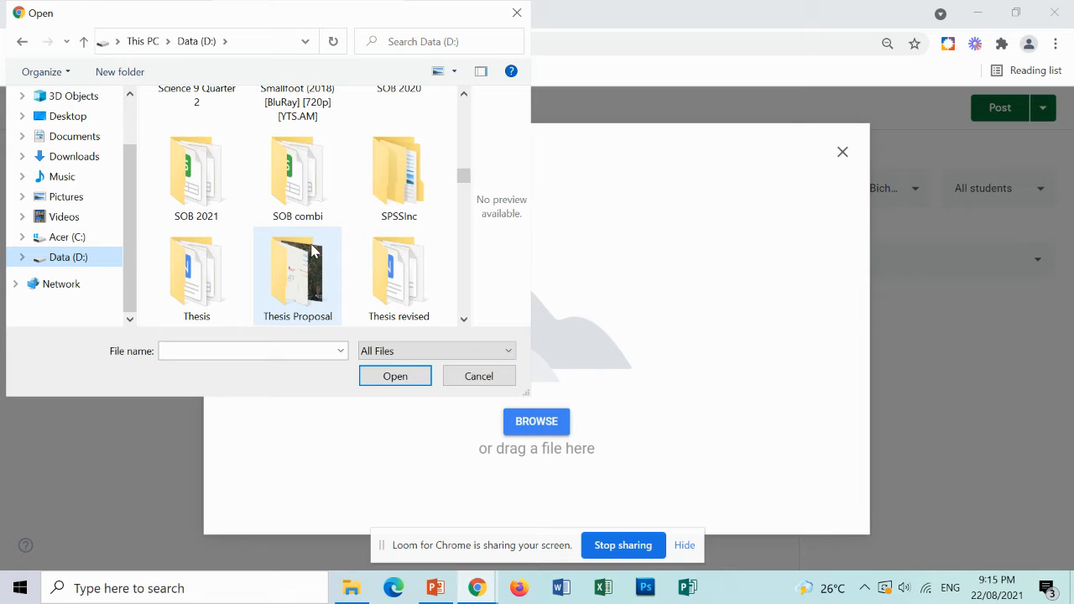
pyautogui.scroll(-4, 312, 251)
pyautogui.scroll(2, 312, 251)
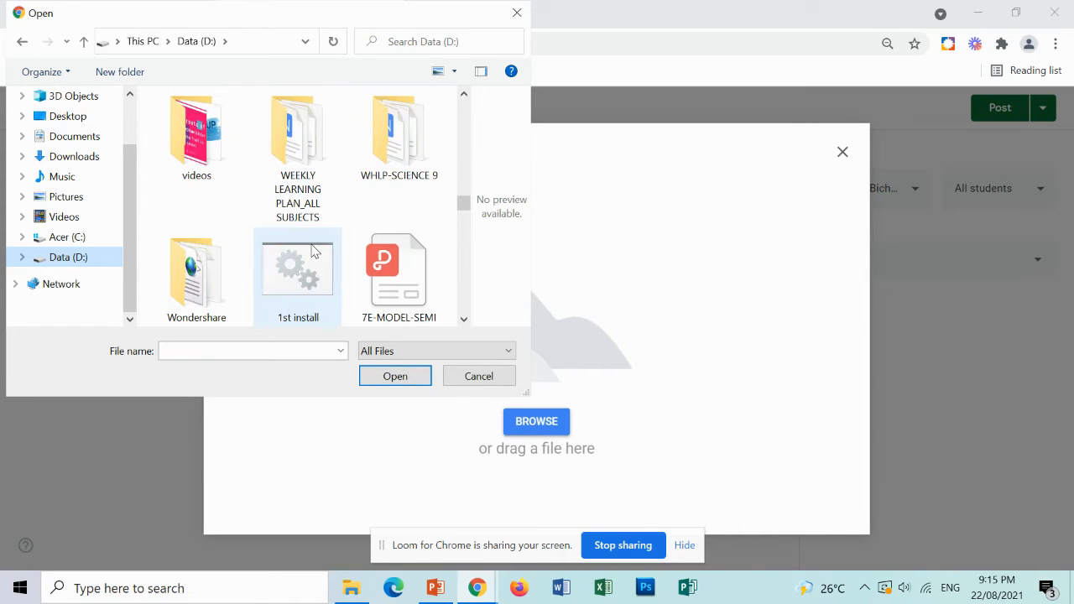
pyautogui.scroll(-3, 312, 250)
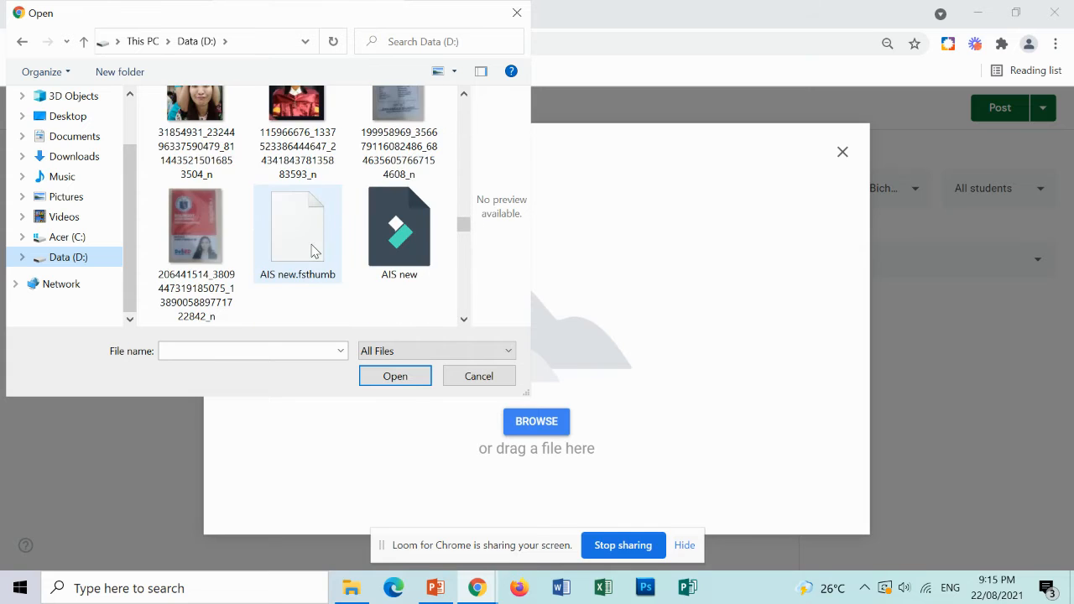
pyautogui.scroll(5, 312, 251)
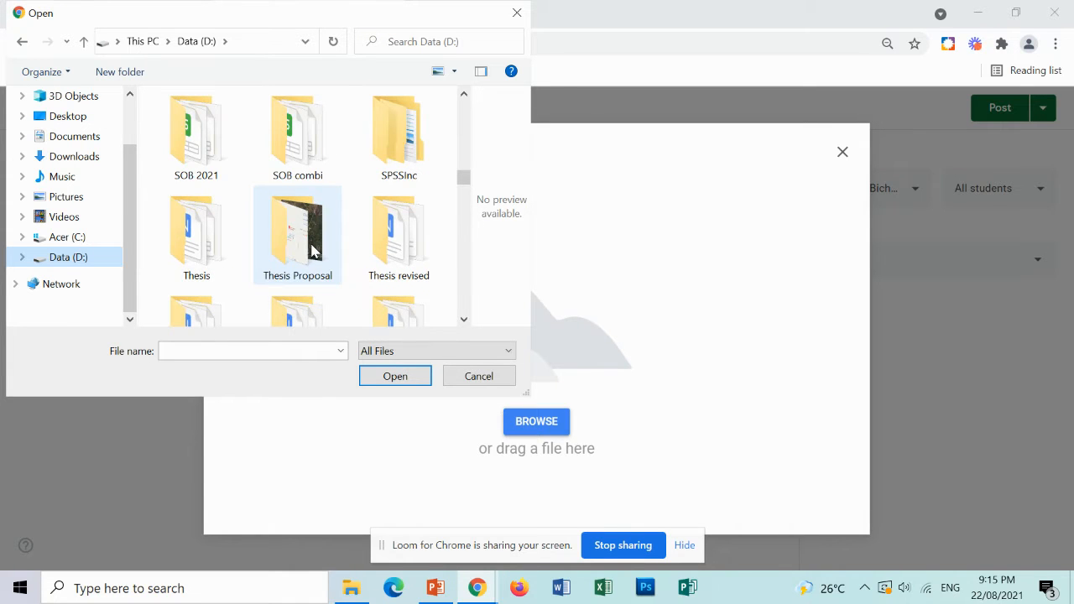
pyautogui.scroll(2, 312, 251)
pyautogui.scroll(1, 312, 251)
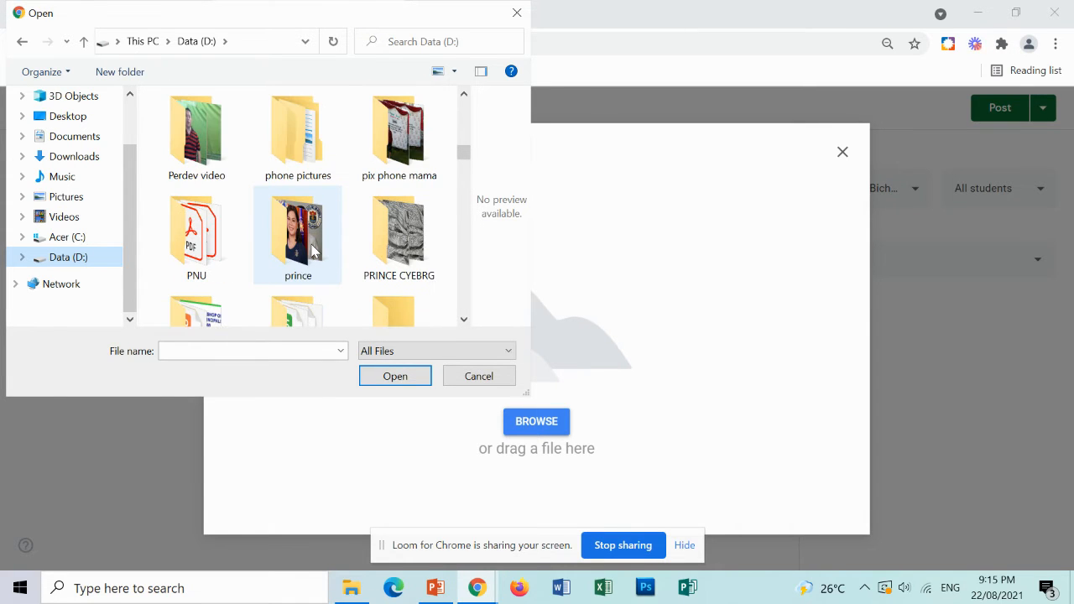
pyautogui.scroll(-3, 312, 250)
pyautogui.scroll(5, 312, 250)
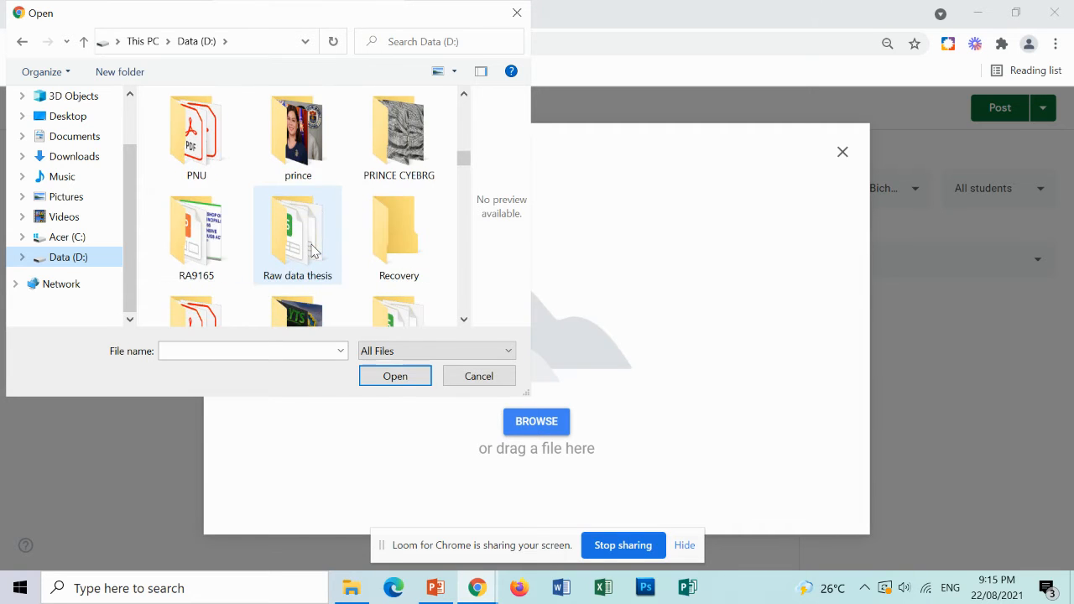
pyautogui.scroll(3, 312, 251)
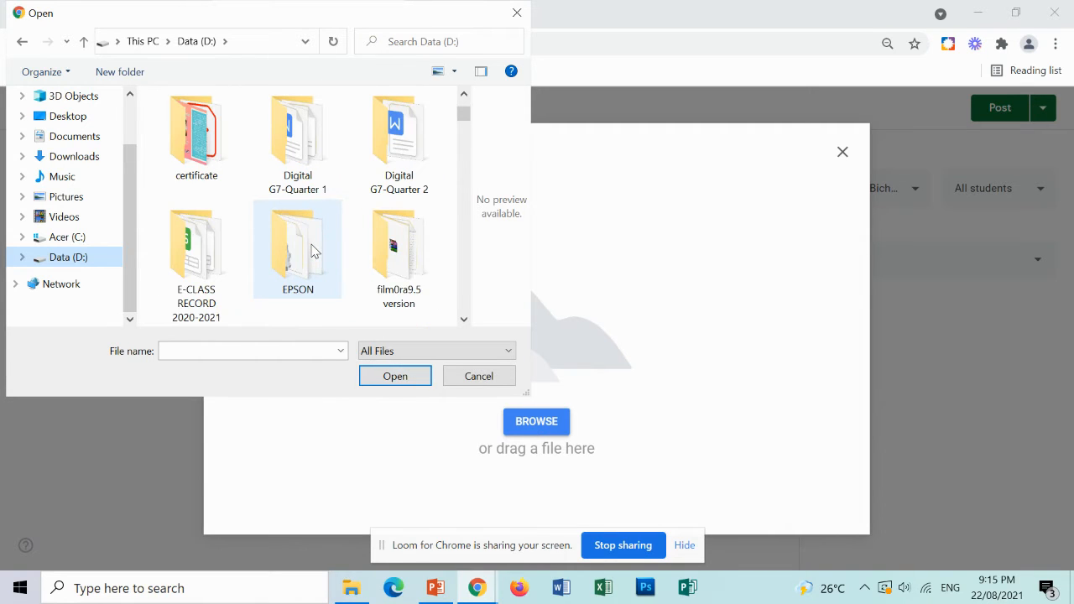
pyautogui.scroll(-1, 312, 251)
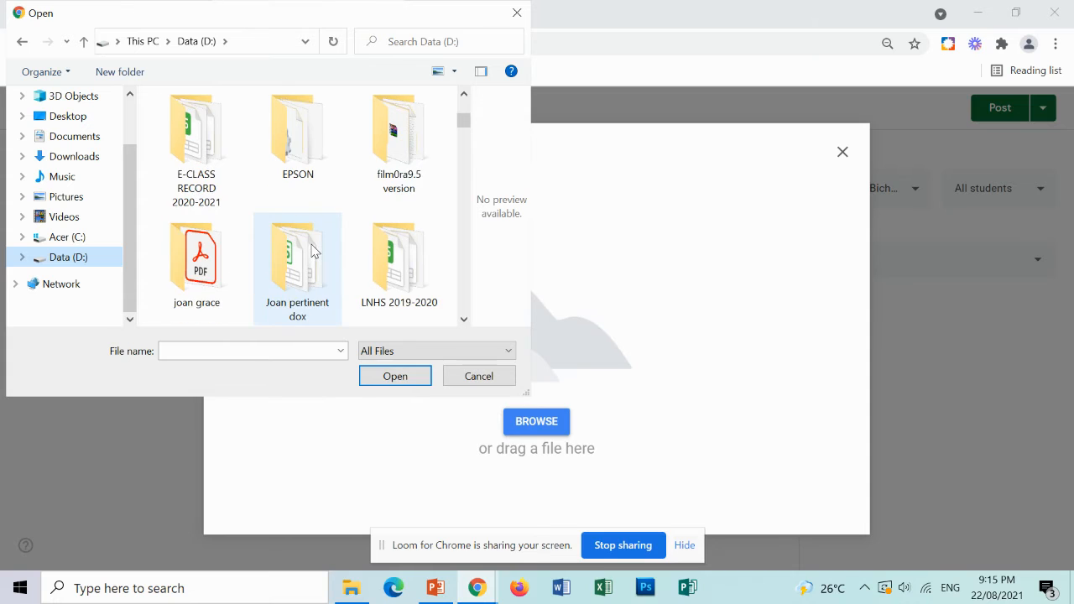
pyautogui.scroll(2, 312, 251)
pyautogui.scroll(-2, 312, 251)
pyautogui.scroll(-1, 314, 252)
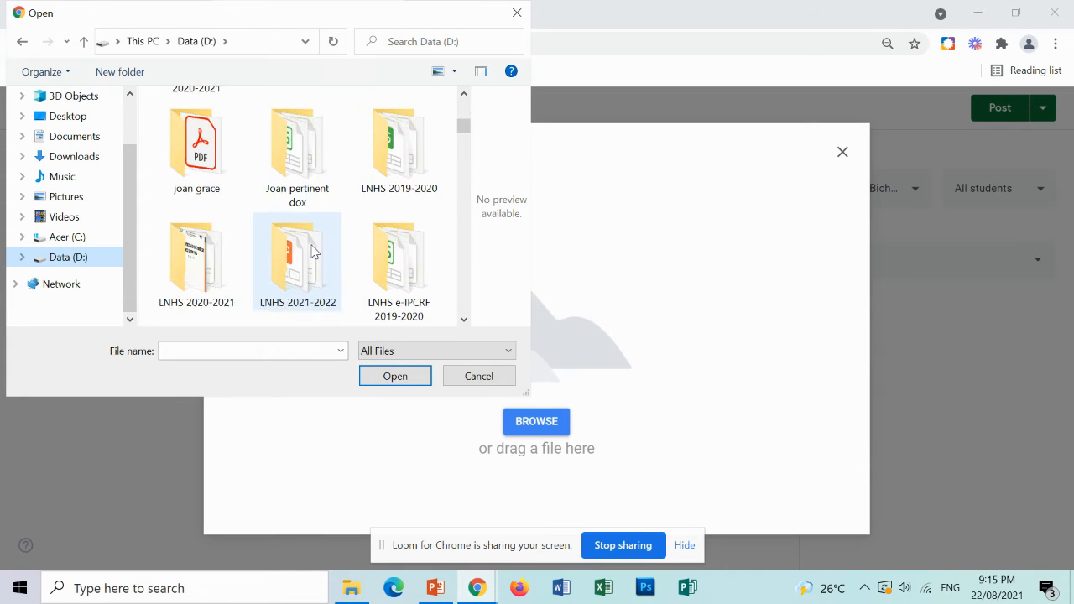
pyautogui.scroll(-1, 312, 250)
pyautogui.click(317, 271)
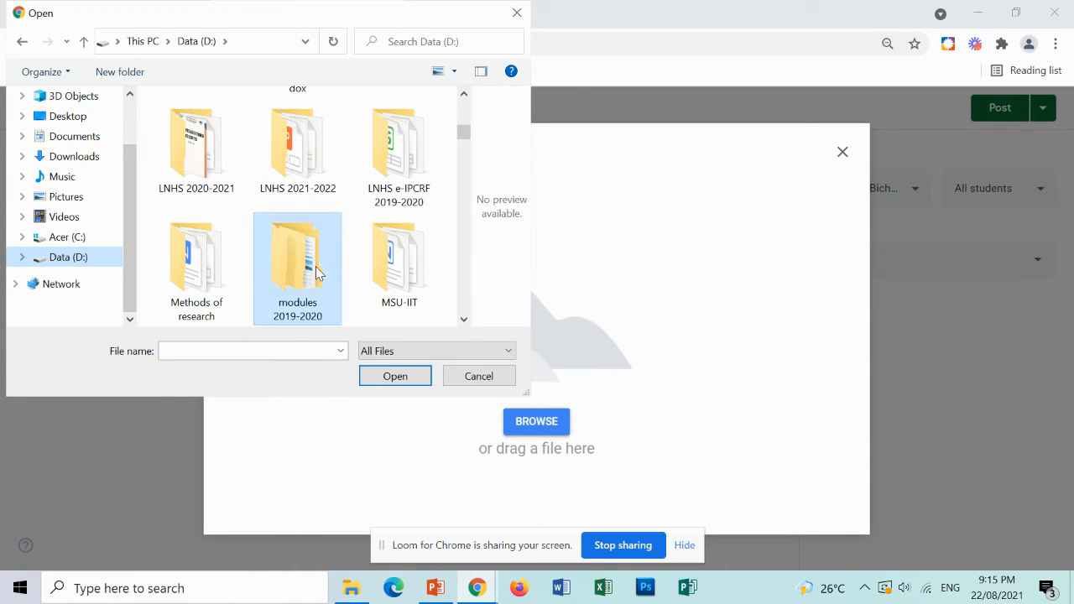
pyautogui.doubleClick(309, 270)
pyautogui.doubleClick(309, 270)
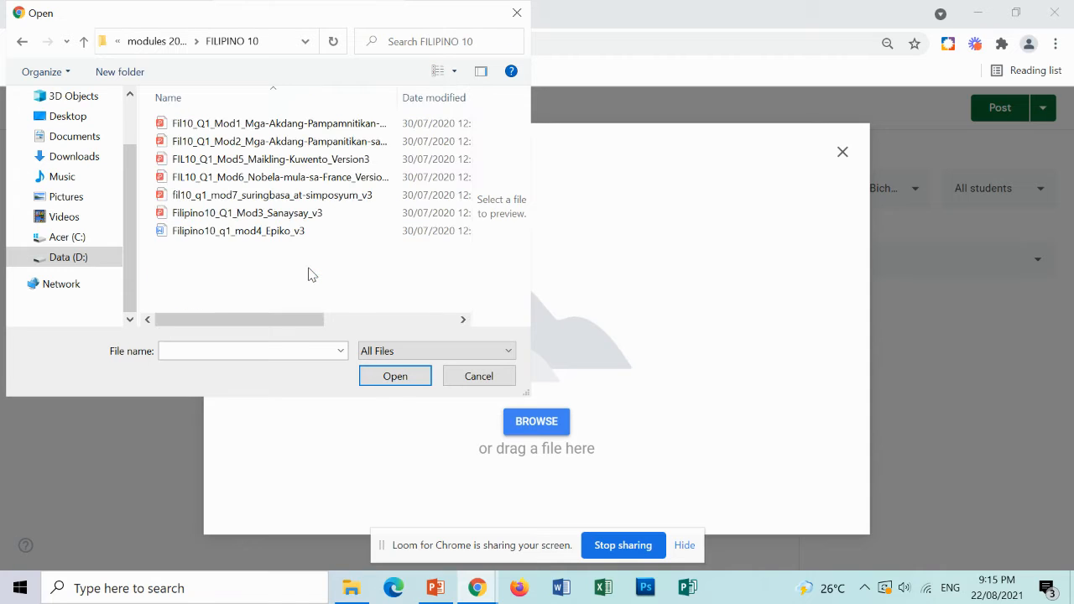
pyautogui.click(83, 42)
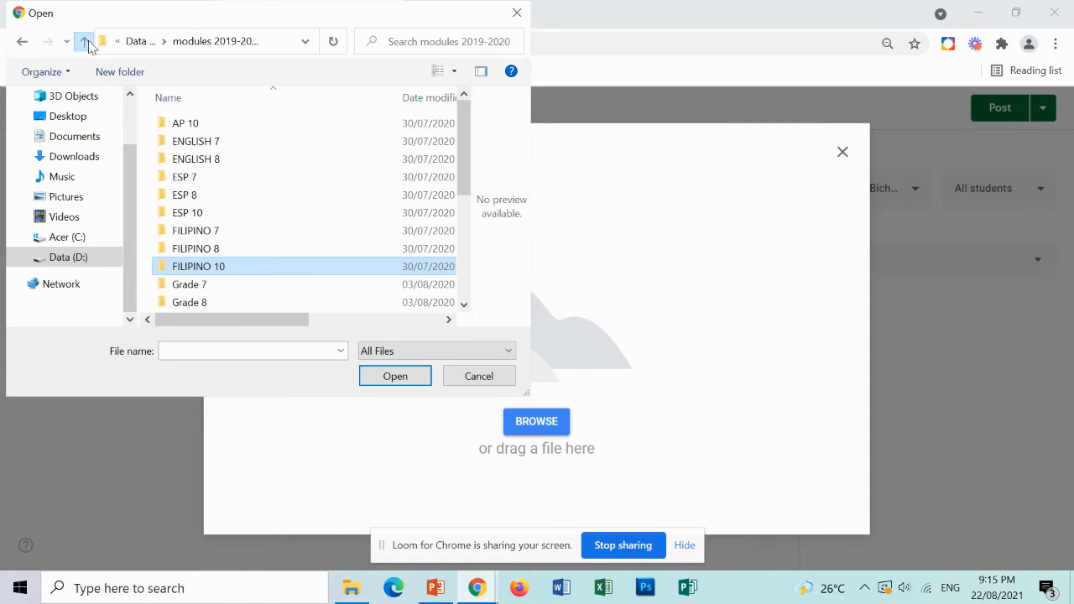
pyautogui.scroll(-4, 307, 261)
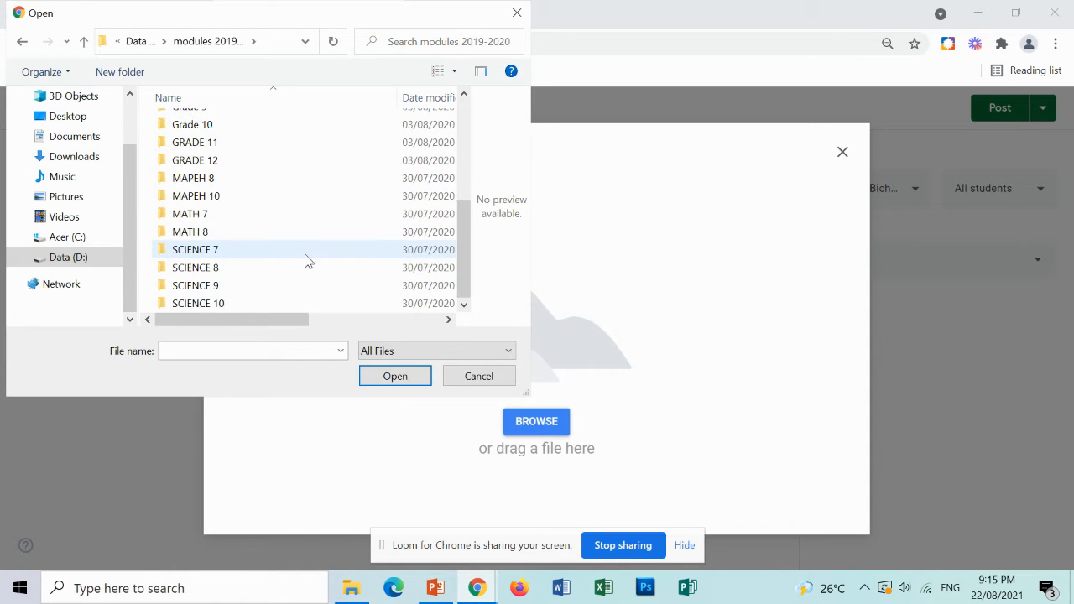
pyautogui.doubleClick(278, 288)
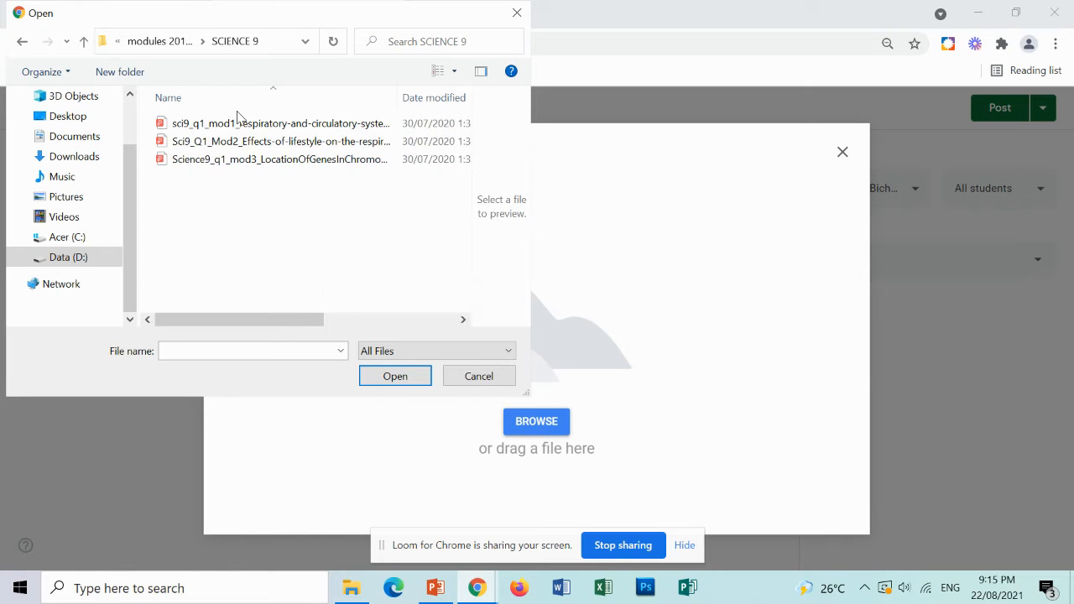
# Attach the file sci9_q1_mod1_respiratory-and-circulatory-systems-working-with-other-organ-systems_Version3.pdf to the material.
pyautogui.click(258, 126)
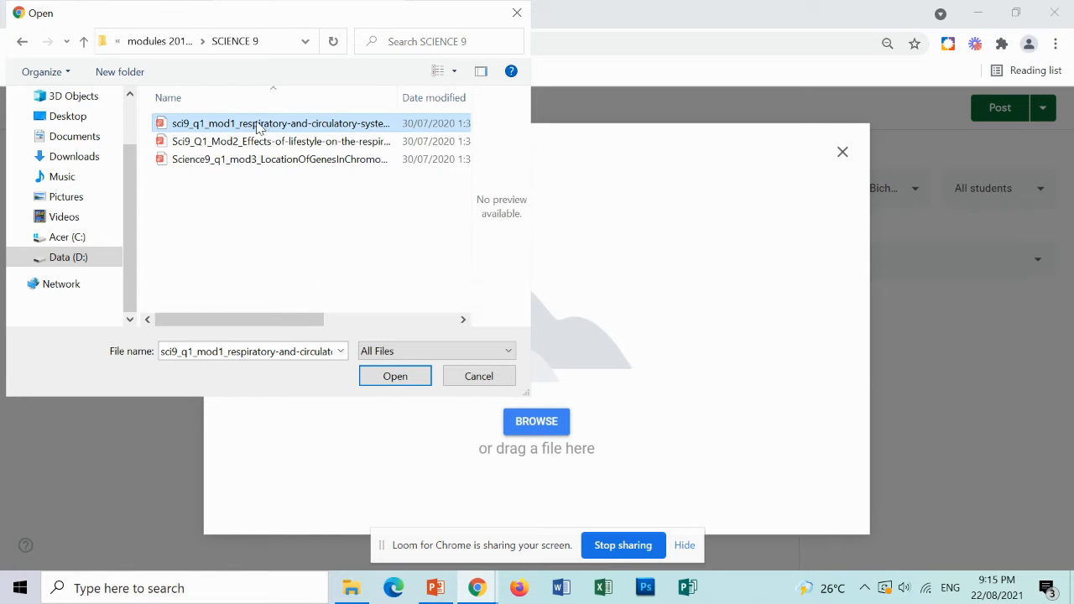
pyautogui.click(394, 377)
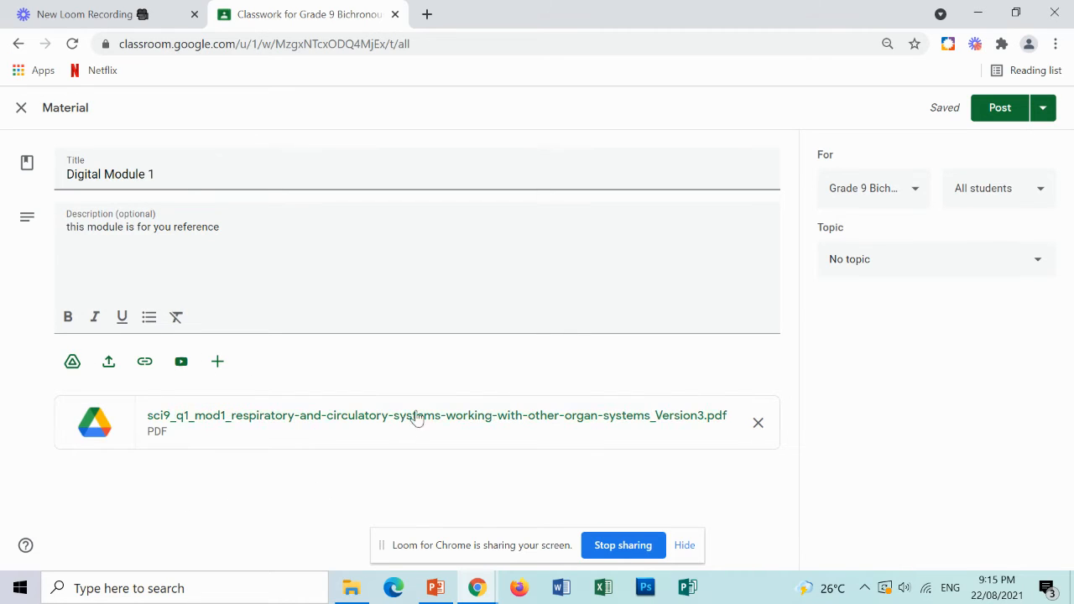
# Also assign the material to the Grade 9 Bichronous B and Grade 9 Bichronous A classes.
pyautogui.click(918, 200)
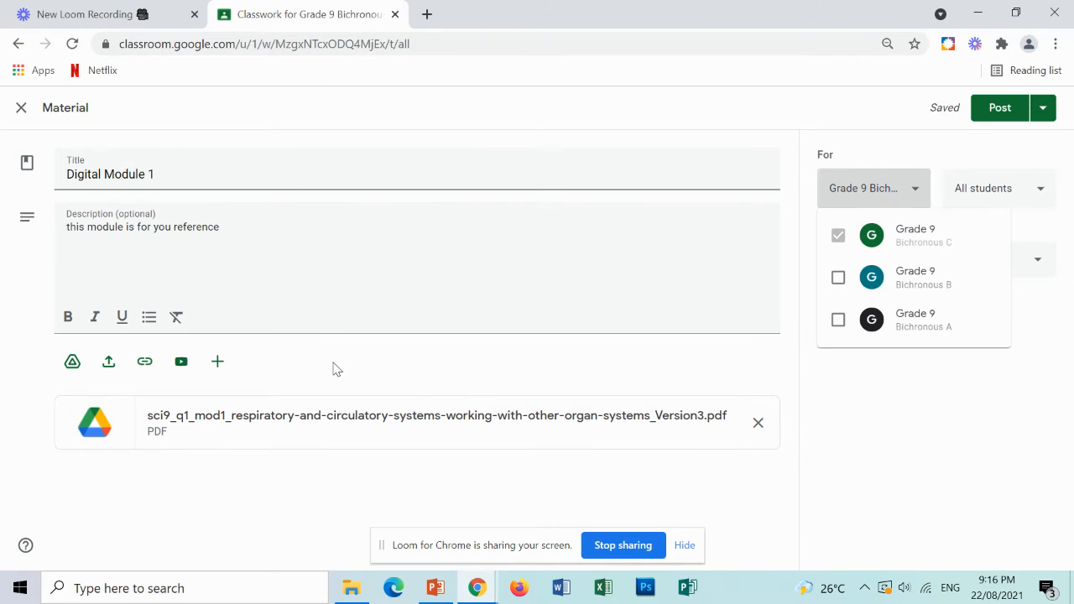
pyautogui.click(839, 278)
pyautogui.click(839, 321)
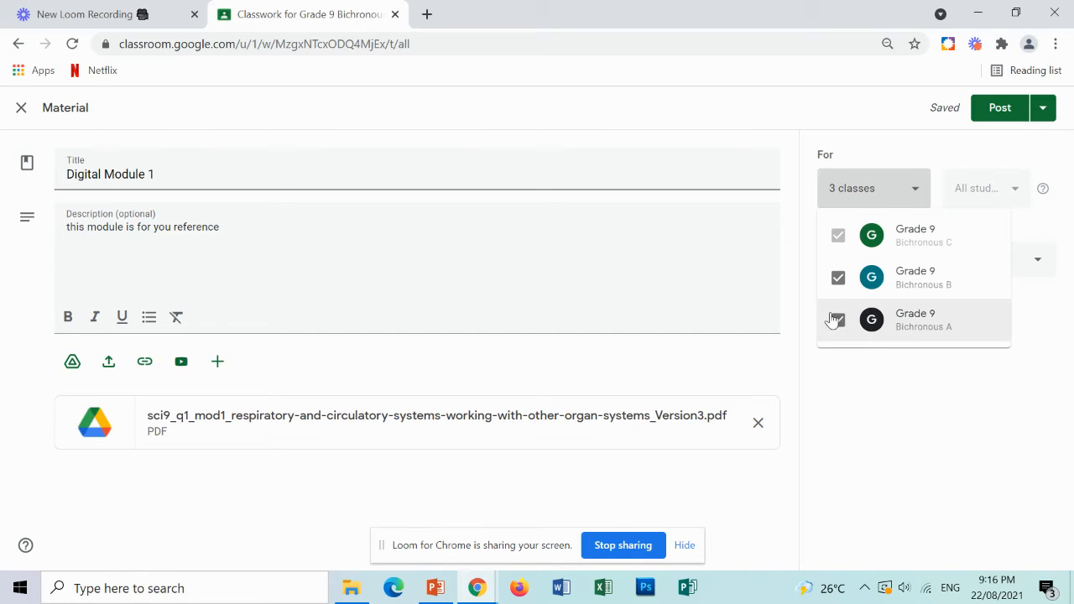
pyautogui.click(894, 391)
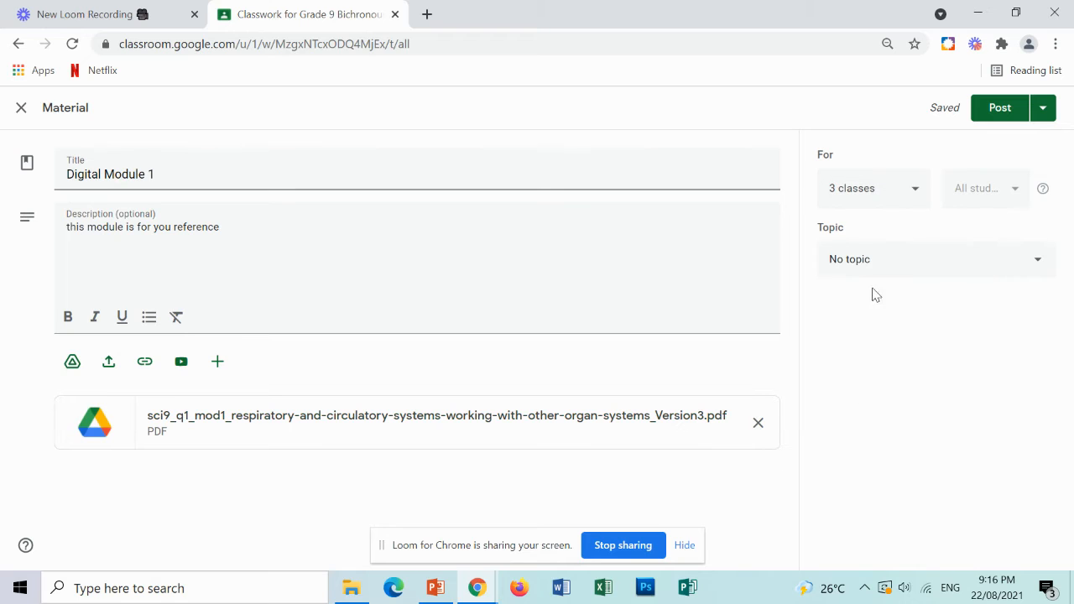
# Deselect Grade 9 Bichronous B and Grade 9 Bichronous A from the material's classes again.
pyautogui.click(988, 266)
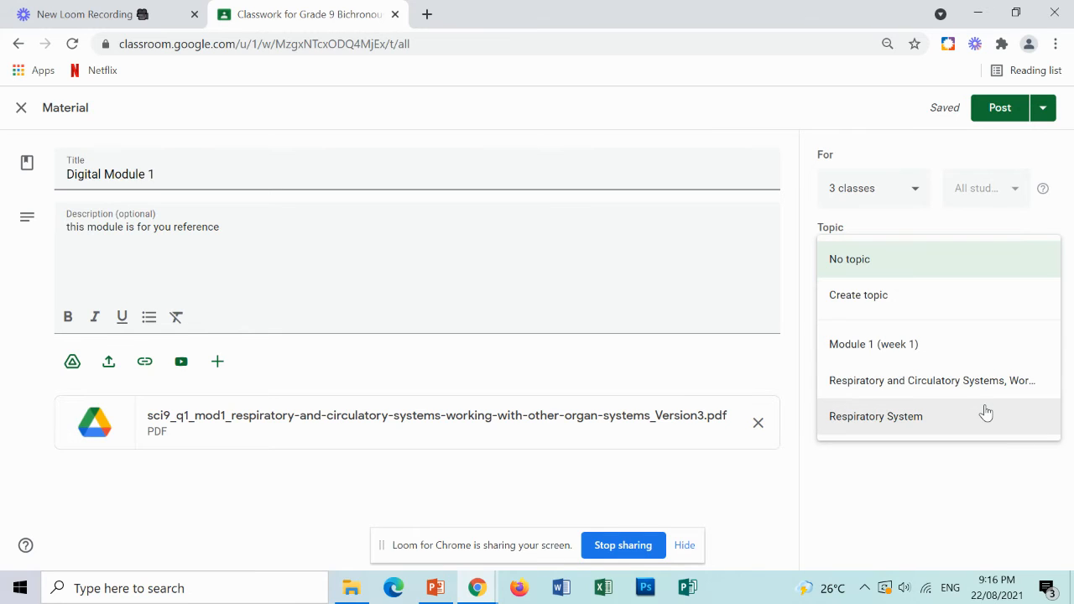
pyautogui.click(920, 188)
pyautogui.click(838, 278)
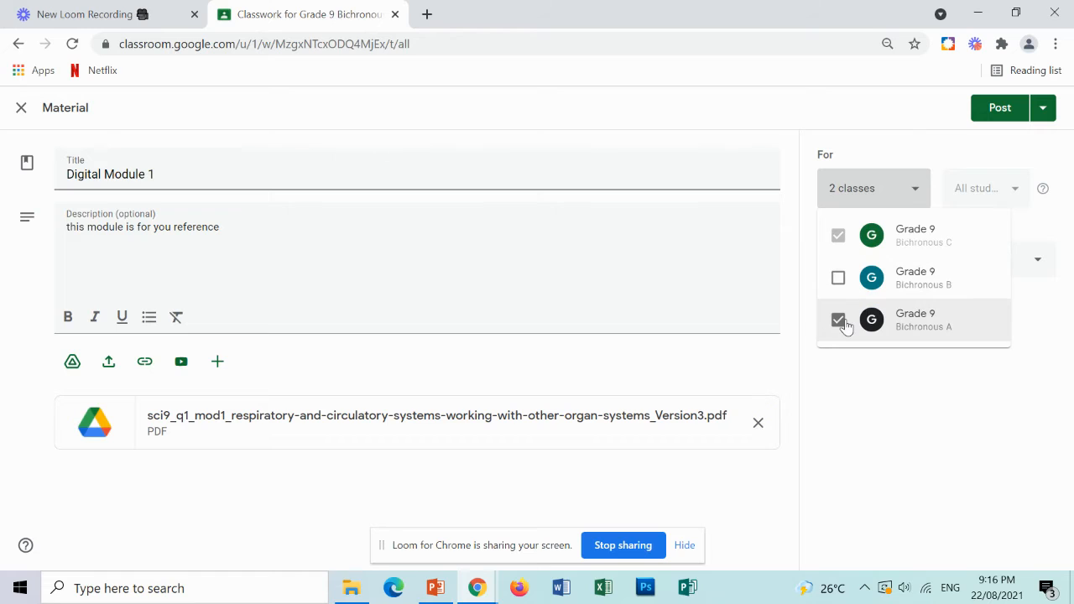
pyautogui.click(839, 323)
pyautogui.click(887, 395)
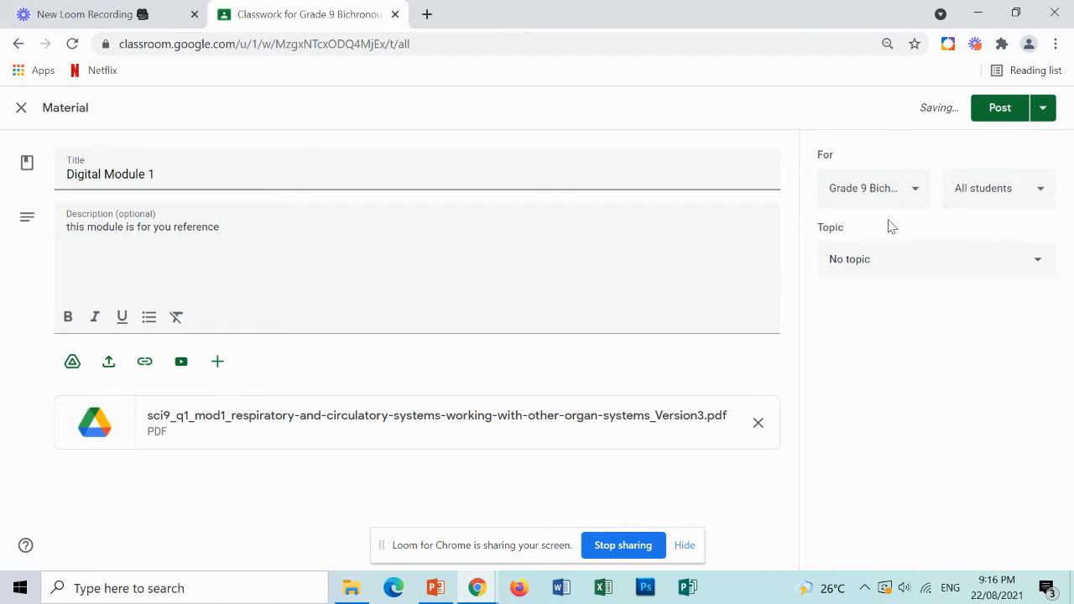
# Put the material under the Respiratory System topic and schedule it for Aug 24, 2021 at 8:00 AM.
pyautogui.click(925, 260)
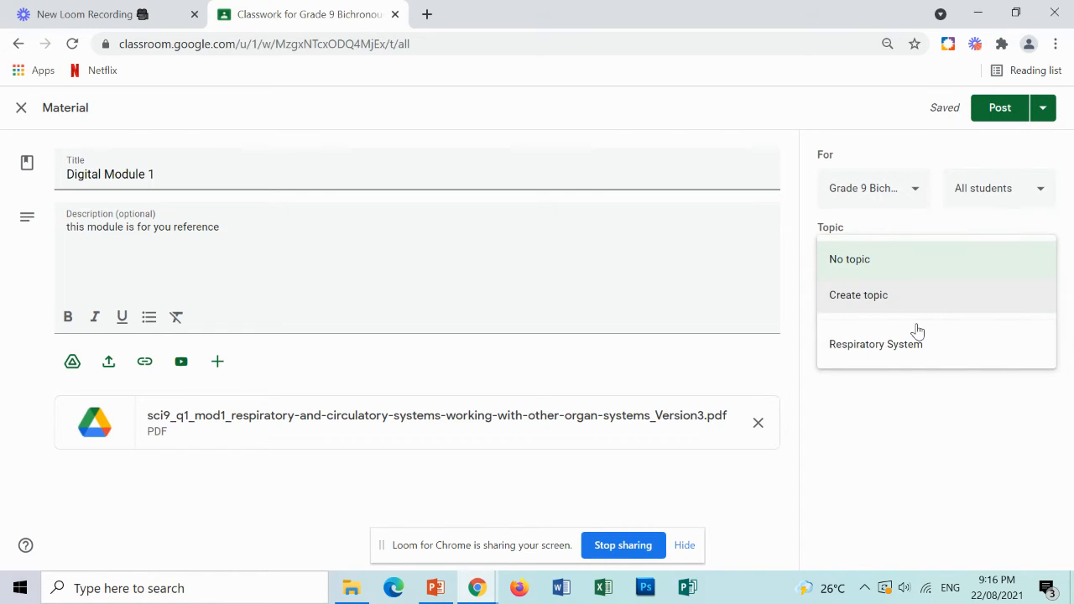
pyautogui.click(918, 337)
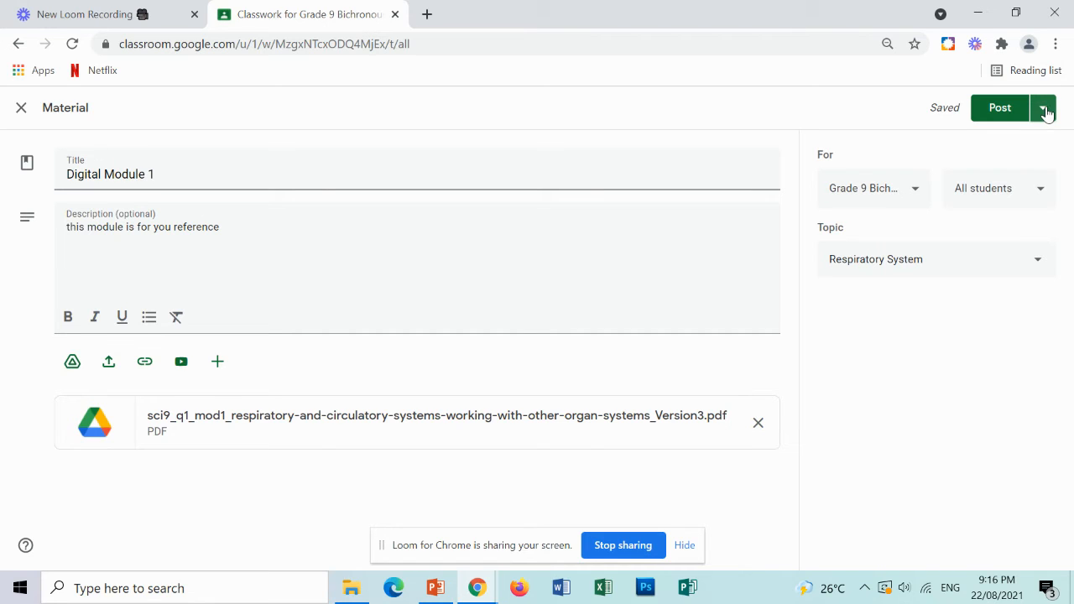
pyautogui.click(1046, 112)
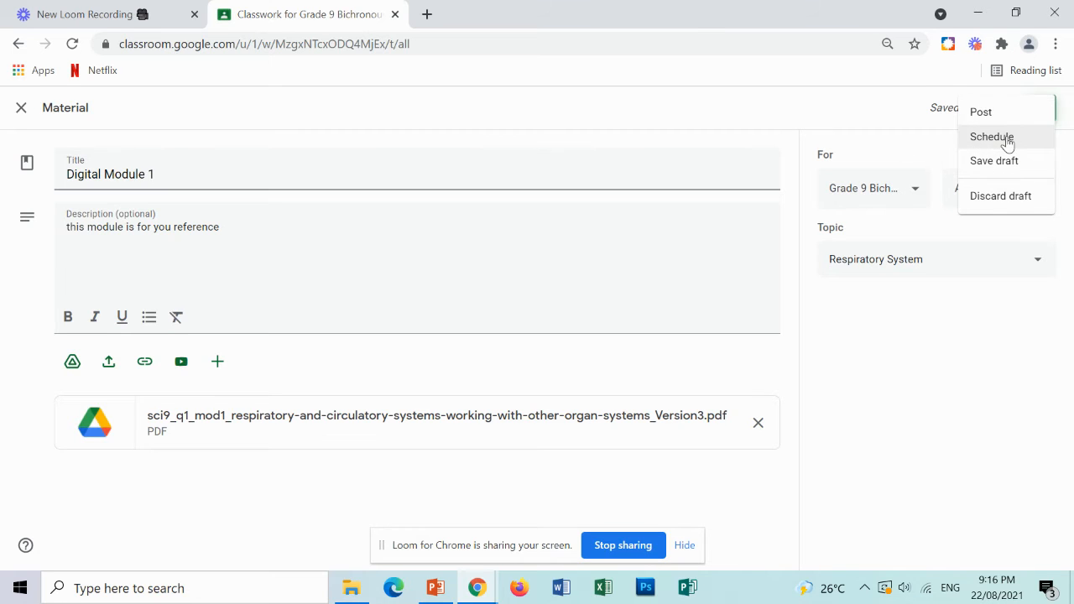
pyautogui.click(1007, 141)
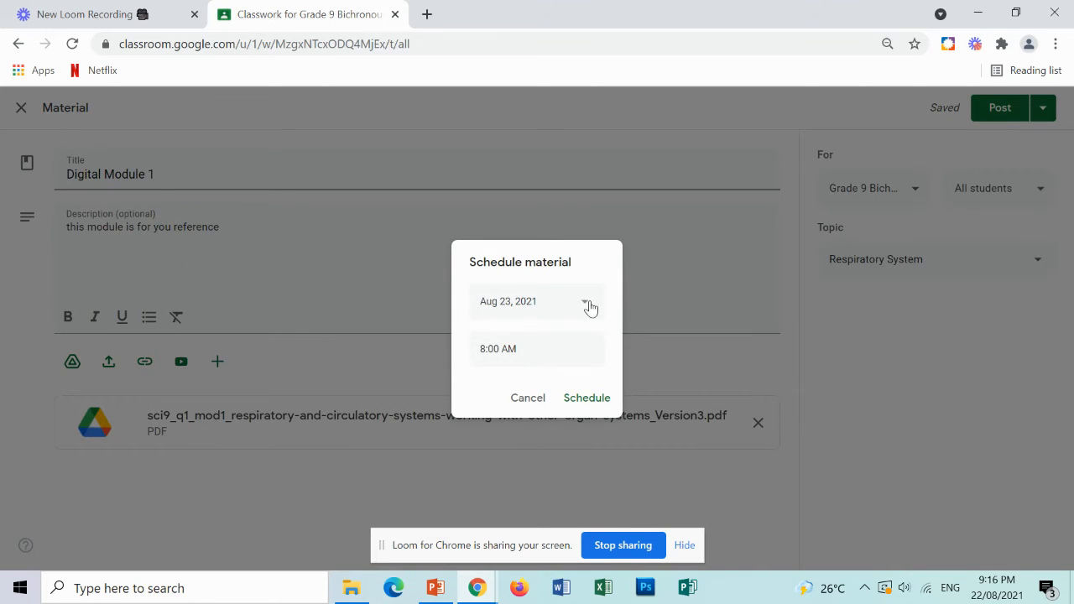
pyautogui.click(584, 306)
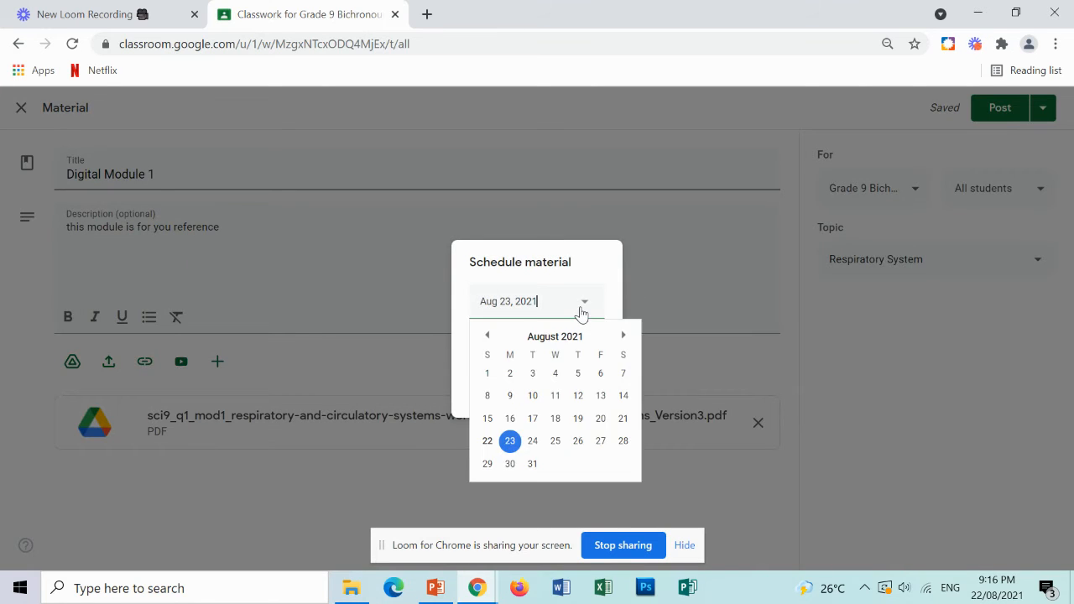
pyautogui.click(533, 442)
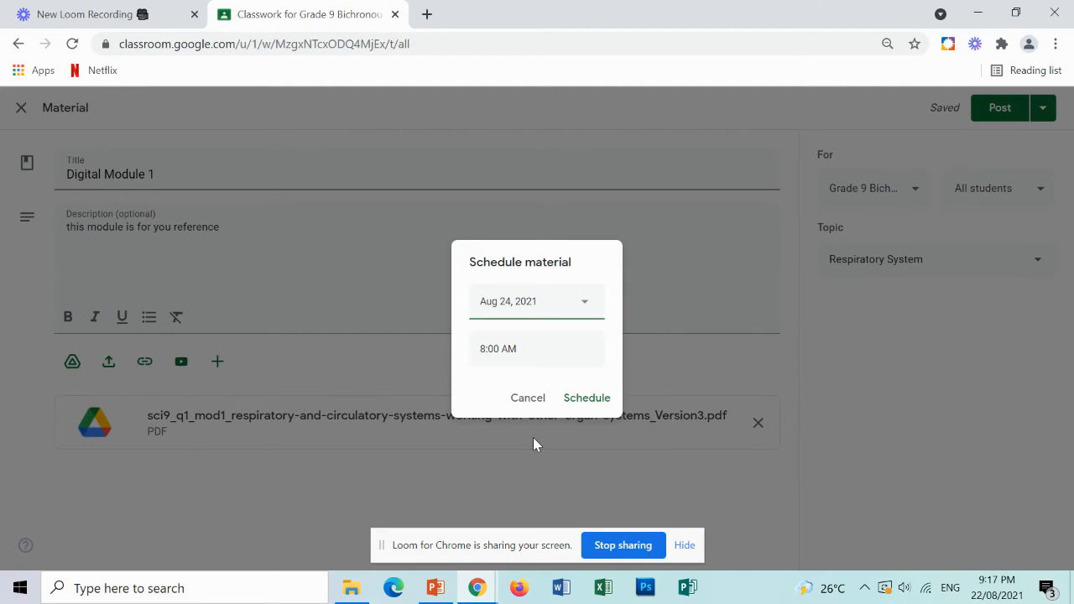
pyautogui.click(592, 401)
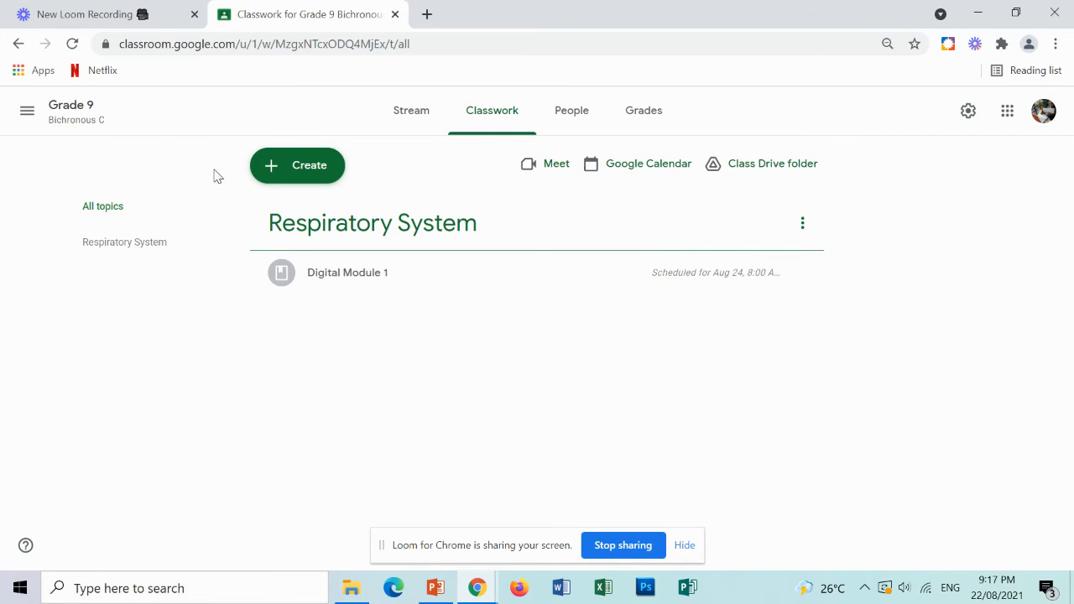
# Create a new classwork question and make it multiple choice.
pyautogui.click(281, 176)
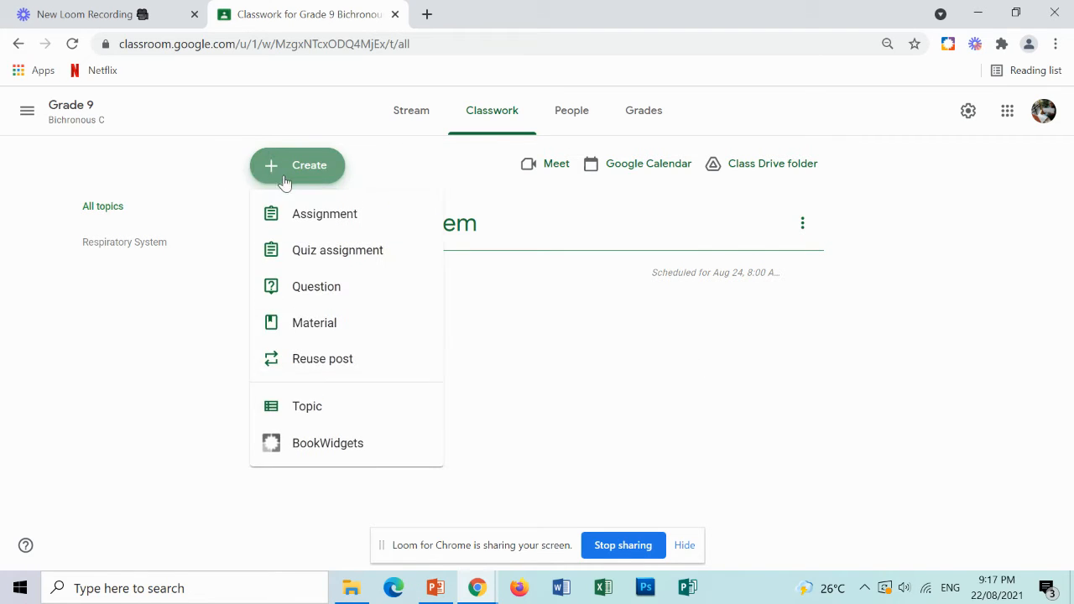
pyautogui.click(311, 290)
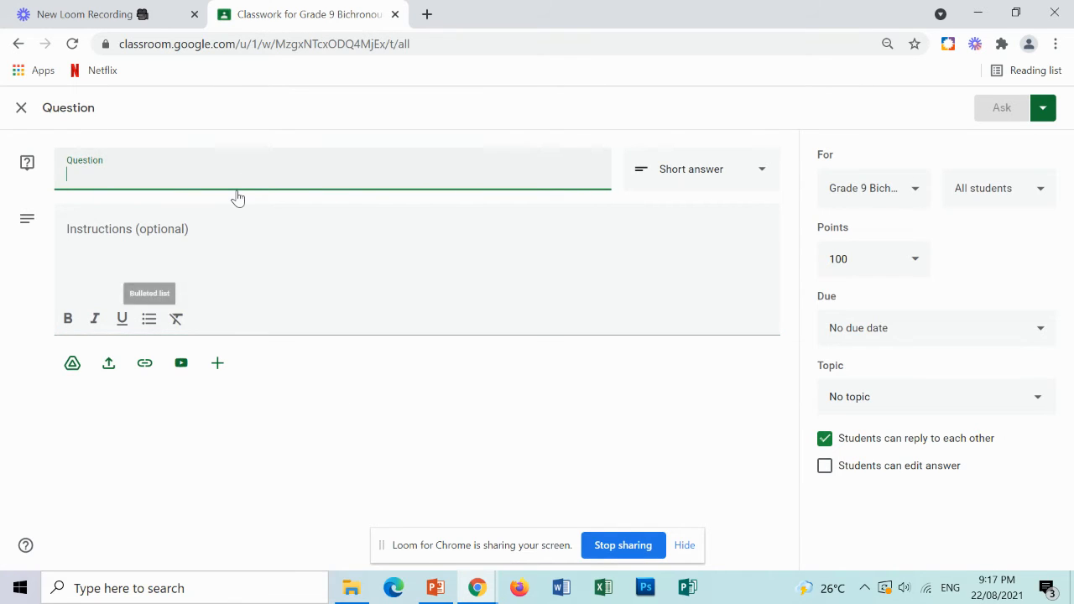
pyautogui.click(712, 181)
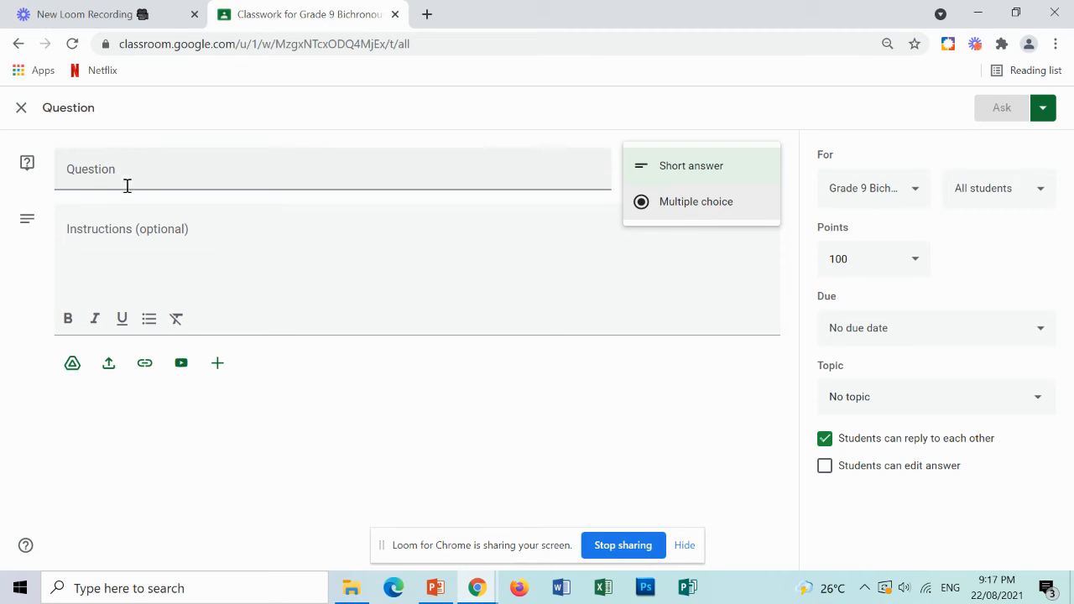
pyautogui.click(653, 216)
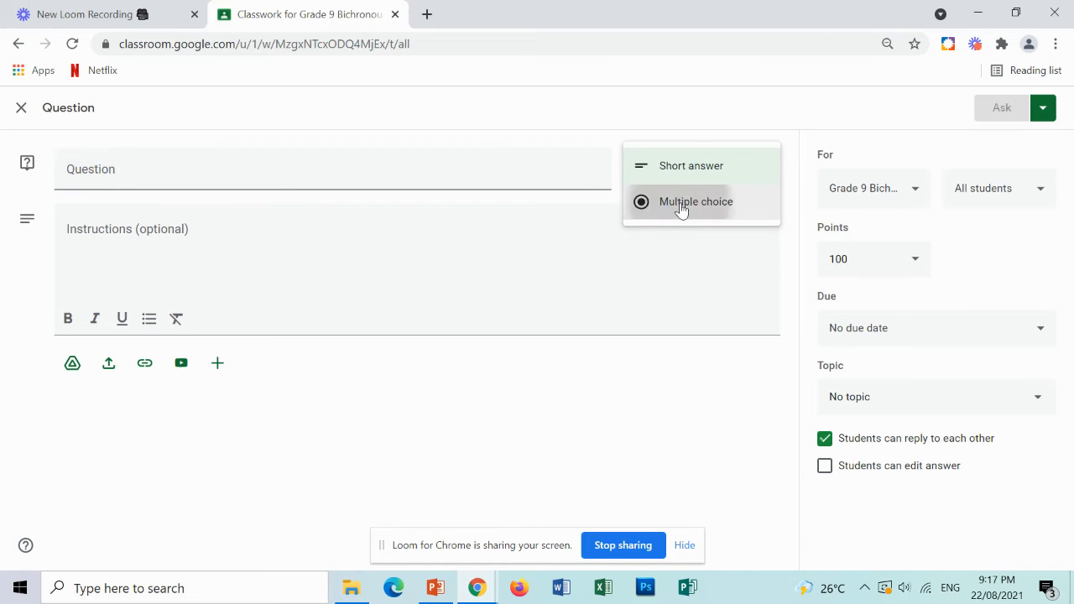
# Enter the question "What is the main function of the lungs?".
pyautogui.click(328, 174)
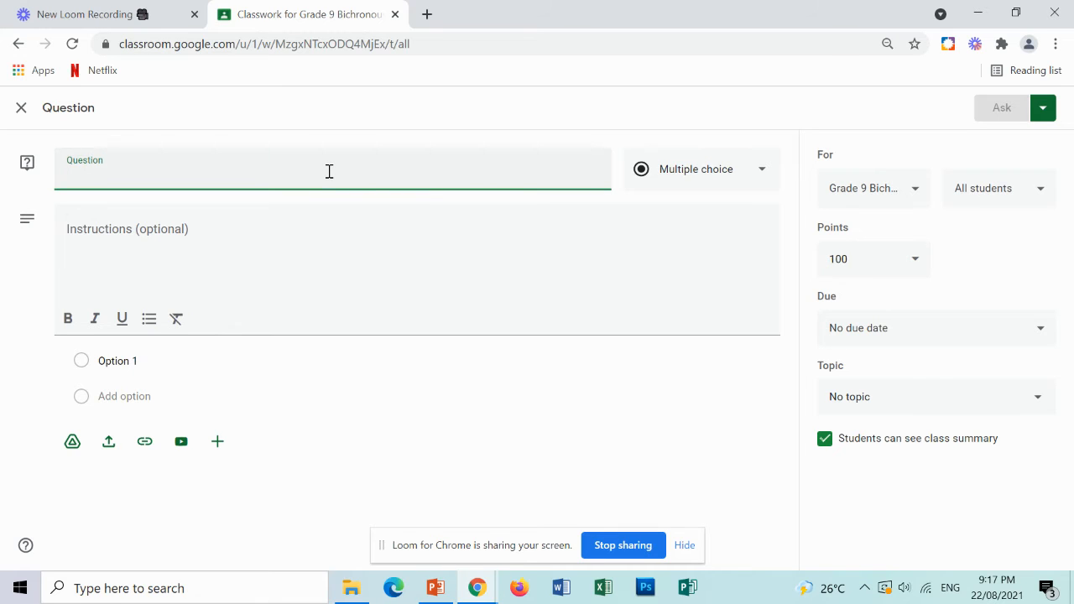
pyautogui.write('WHa')
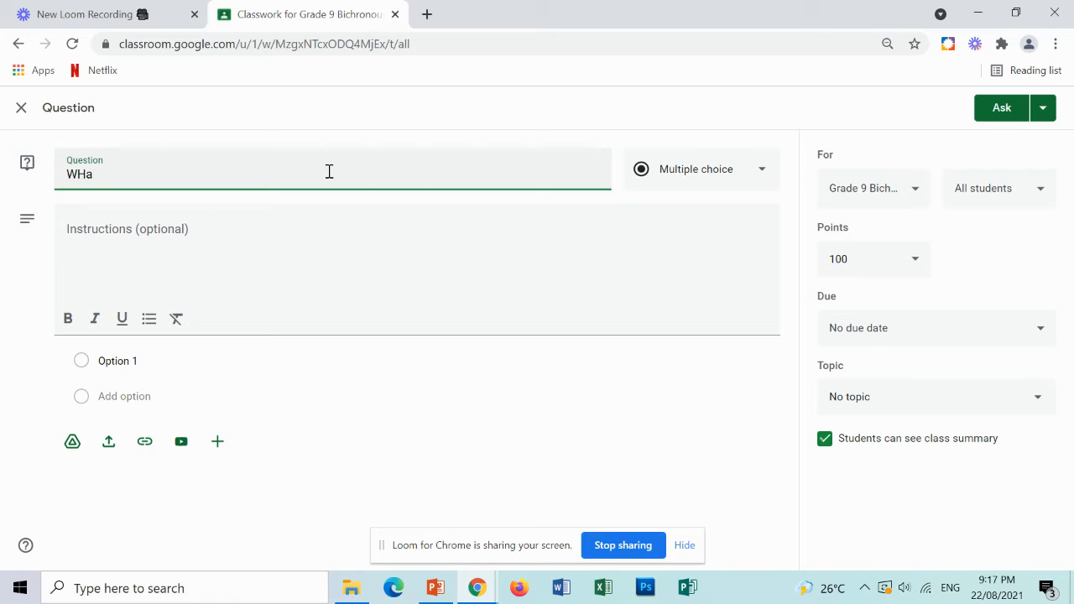
pyautogui.write('t ishat is the main funct')
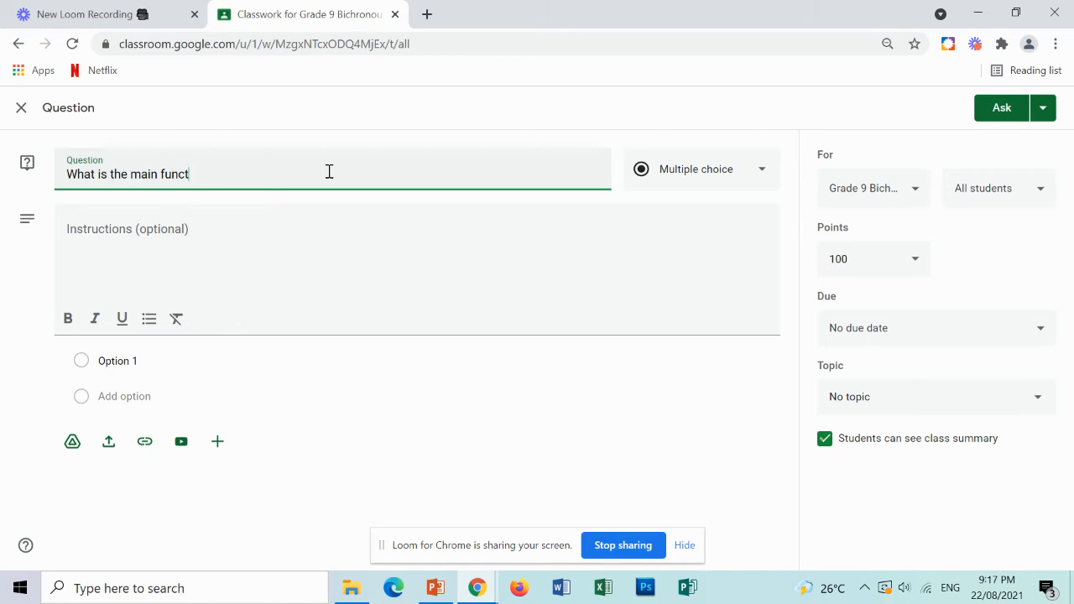
pyautogui.write('ion of the reps')
pyautogui.press('BackSpace')
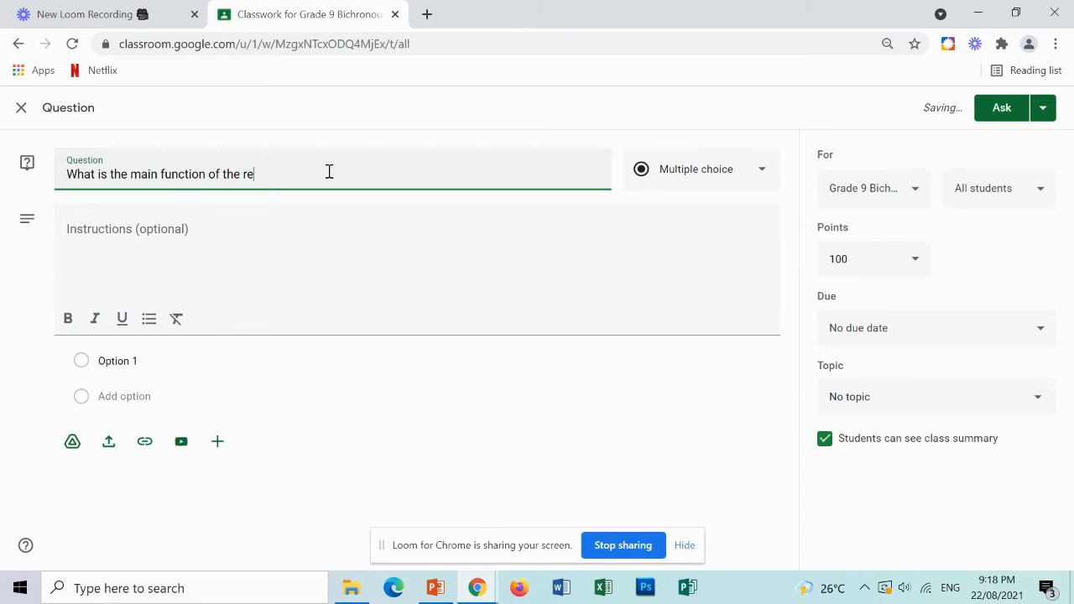
pyautogui.press('BackSpace')
pyautogui.press('BackSpace')
pyautogui.write('lungs?')
pyautogui.click(187, 268)
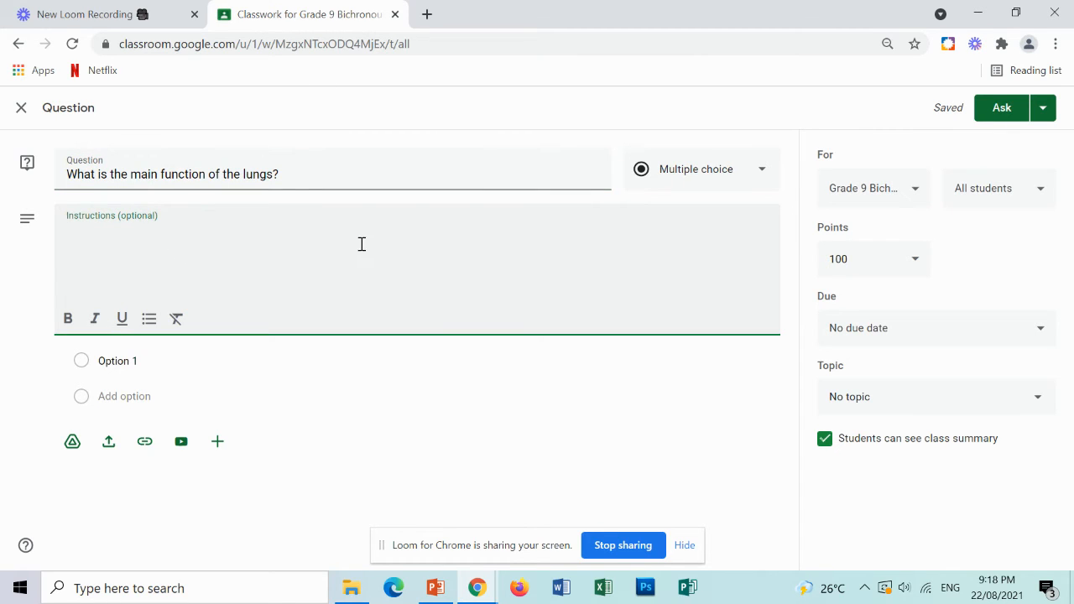
# Set the first answer option to "to pump blood".
pyautogui.click(118, 360)
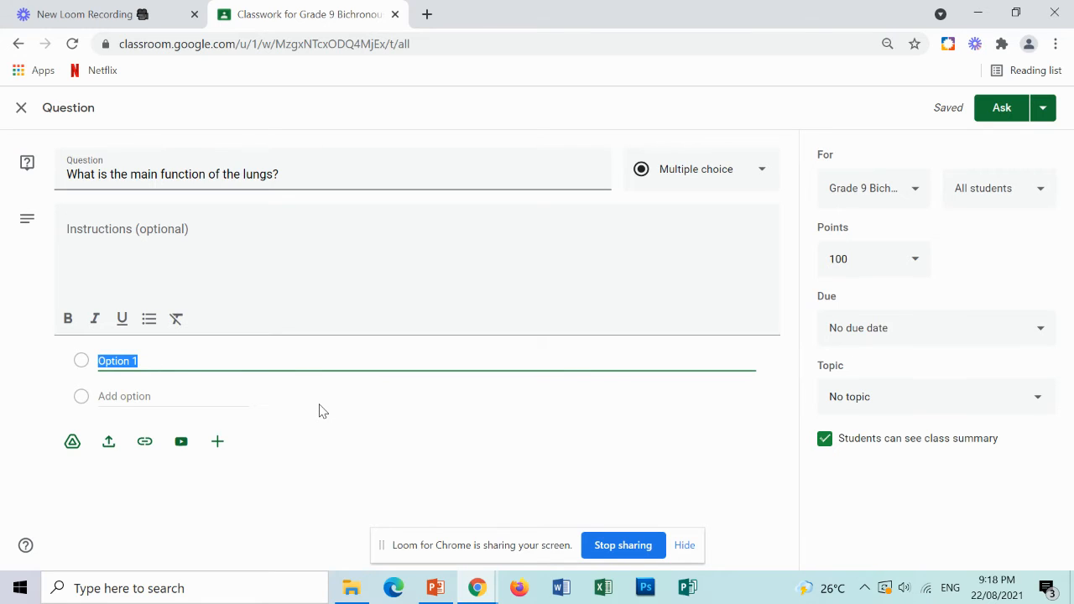
pyautogui.write('to pump')
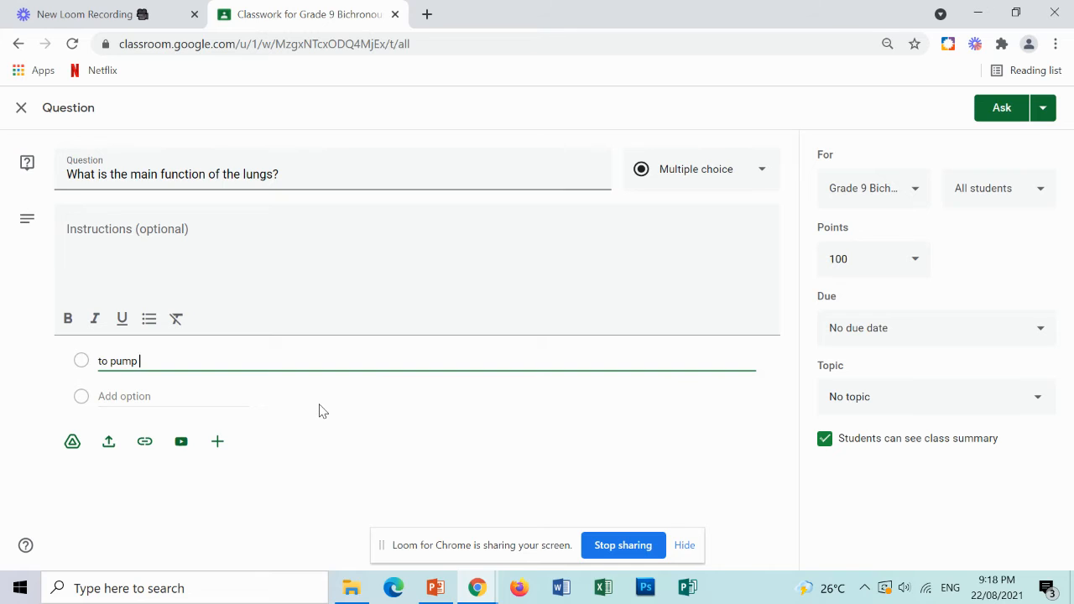
pyautogui.write('ybloob')
pyautogui.press('BackSpace')
pyautogui.write('d')
# Add a second answer option "carry blood" and then a third option.
pyautogui.click(210, 397)
pyautogui.write('carry')
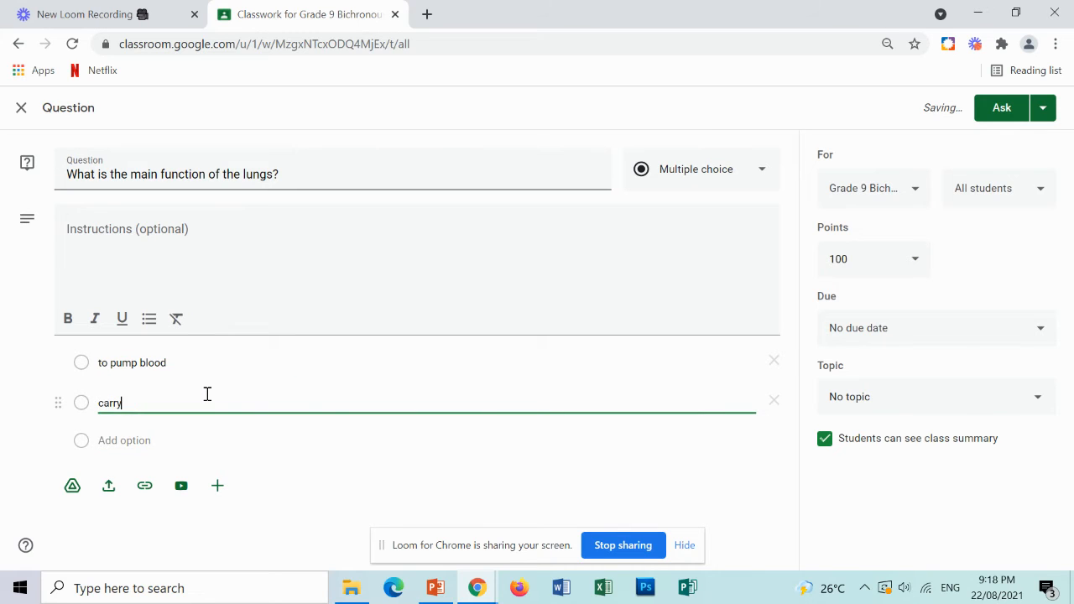
pyautogui.write(' blood')
pyautogui.click(165, 442)
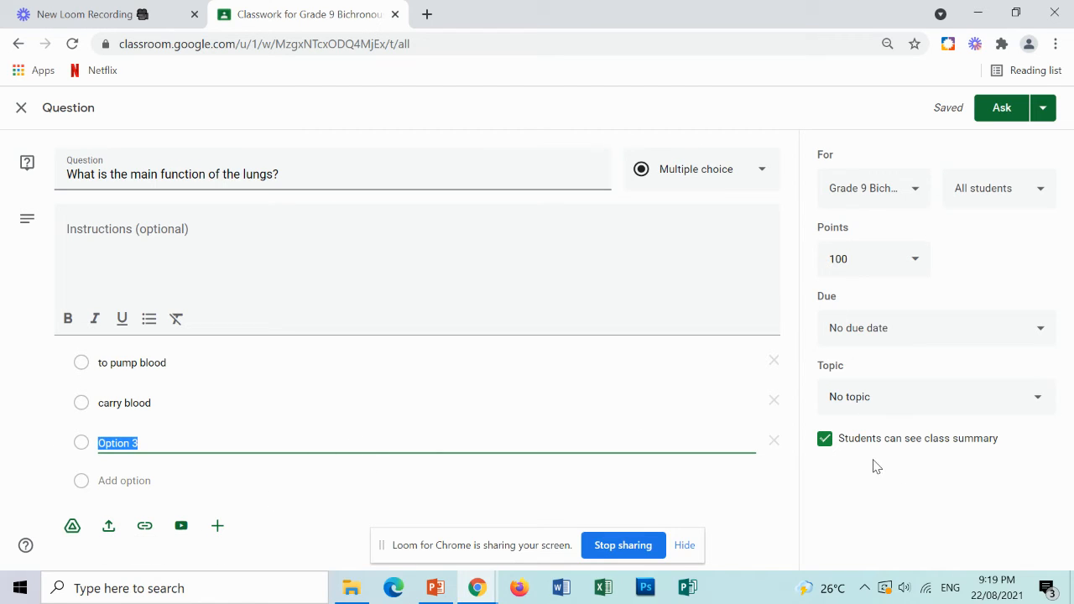
# Set the question's points to 10.
pyautogui.click(913, 268)
pyautogui.click(851, 296)
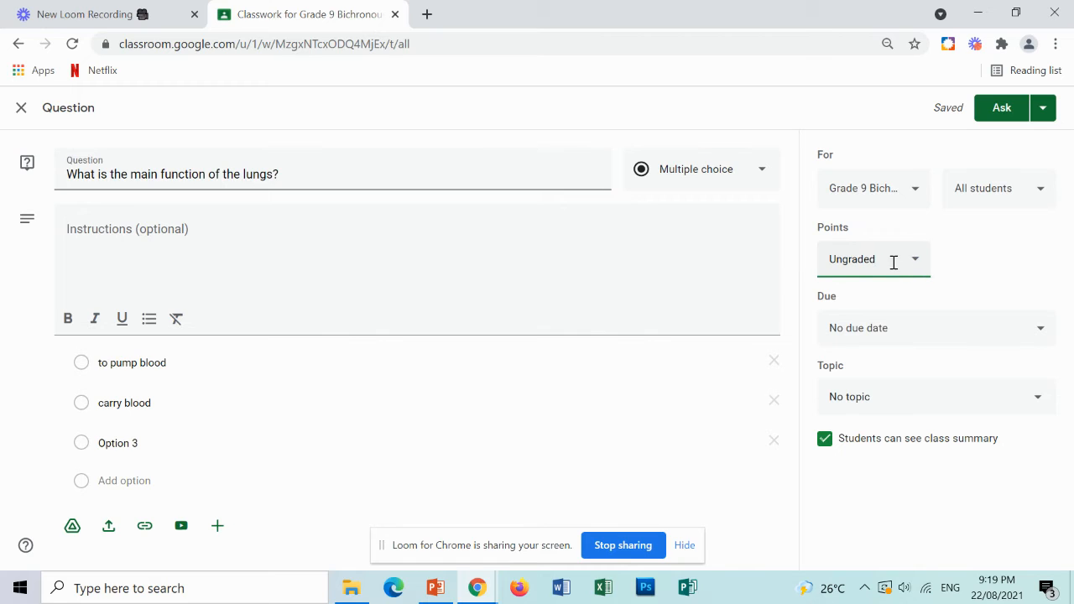
pyautogui.moveTo(893, 262); pyautogui.dragTo(802, 268)
pyautogui.click(902, 259)
pyautogui.moveTo(882, 258); pyautogui.dragTo(730, 273)
pyautogui.write('10')
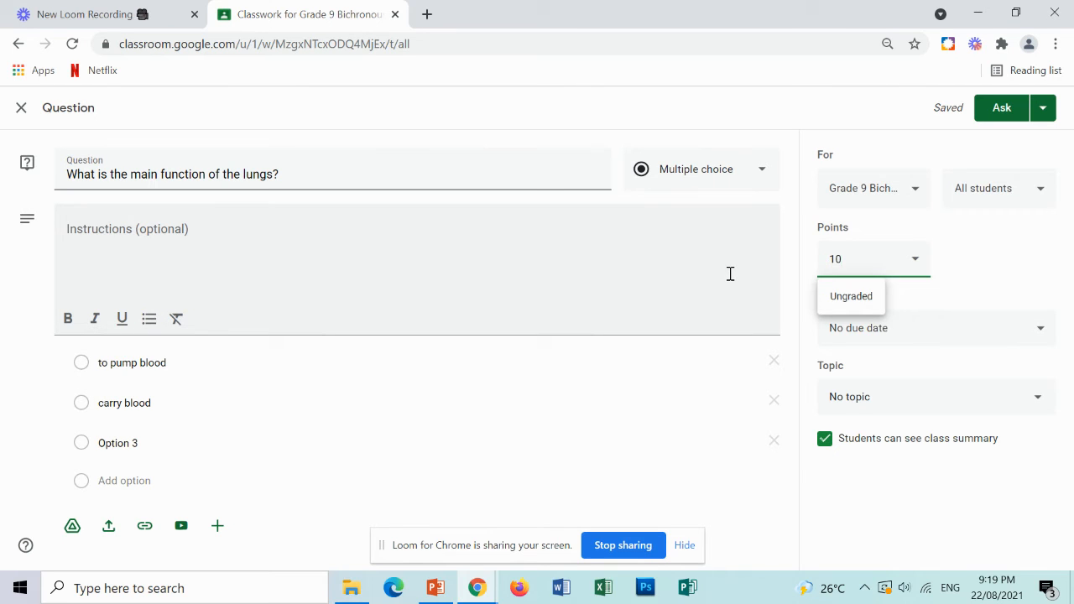
# Set the question's due date to Aug 26, 2021 at 11:59 PM.
pyautogui.click(931, 337)
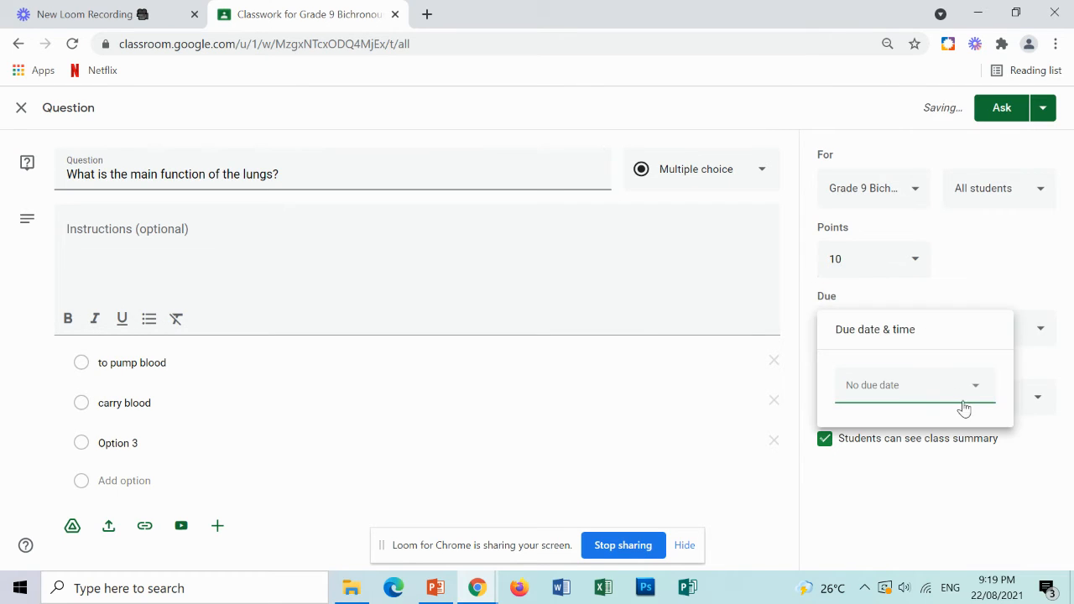
pyautogui.click(973, 399)
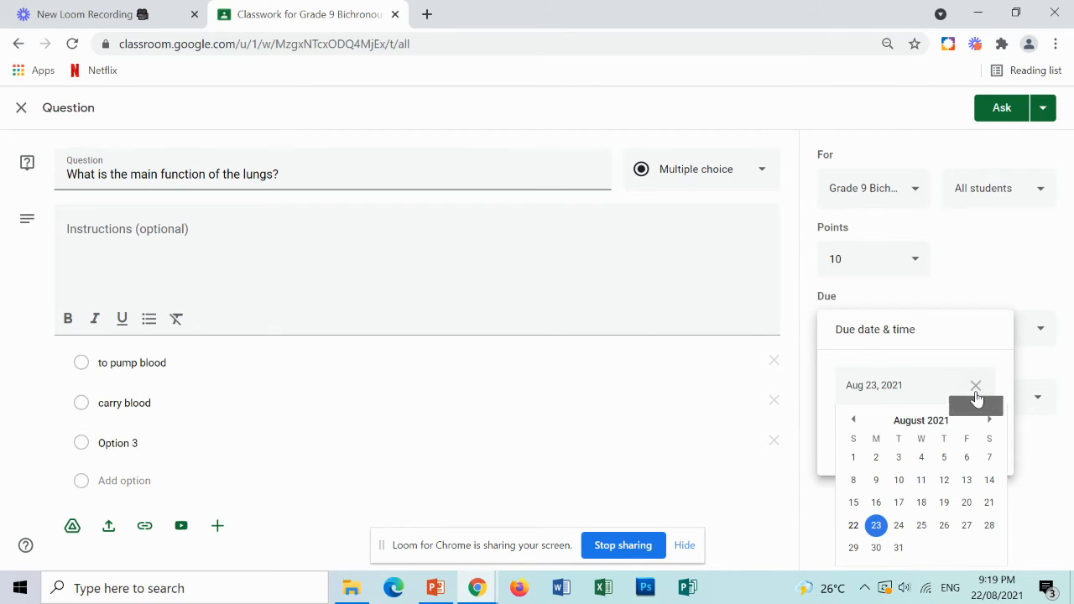
pyautogui.click(944, 526)
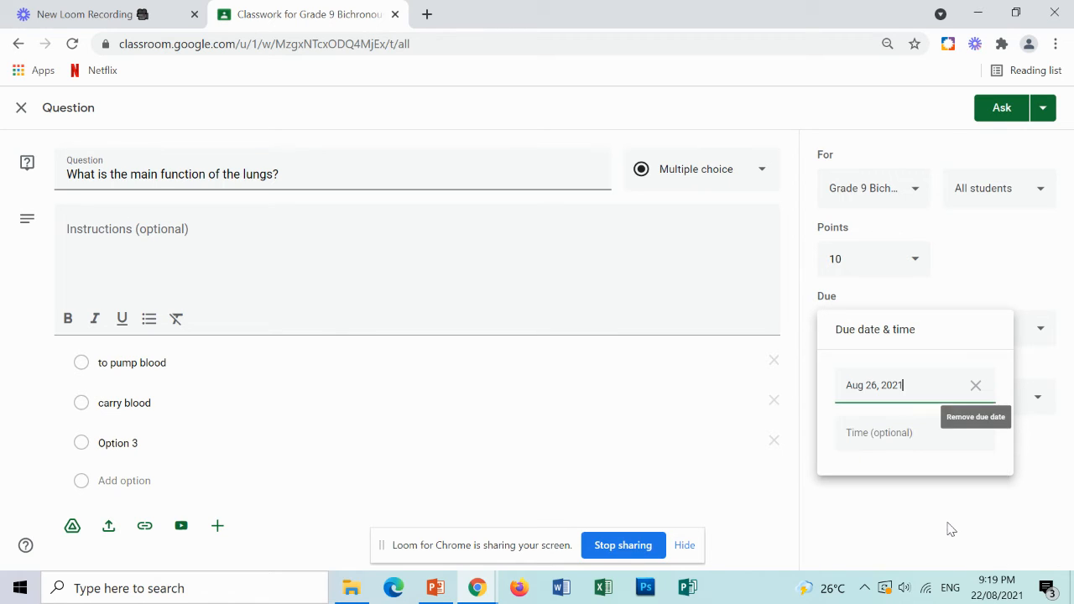
pyautogui.click(936, 437)
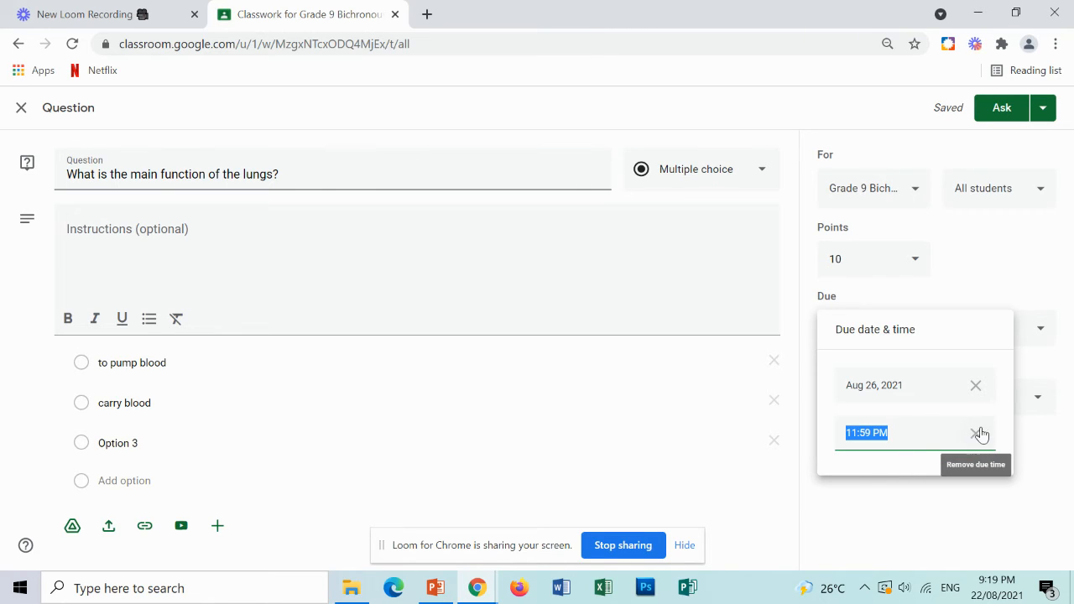
pyautogui.click(1027, 439)
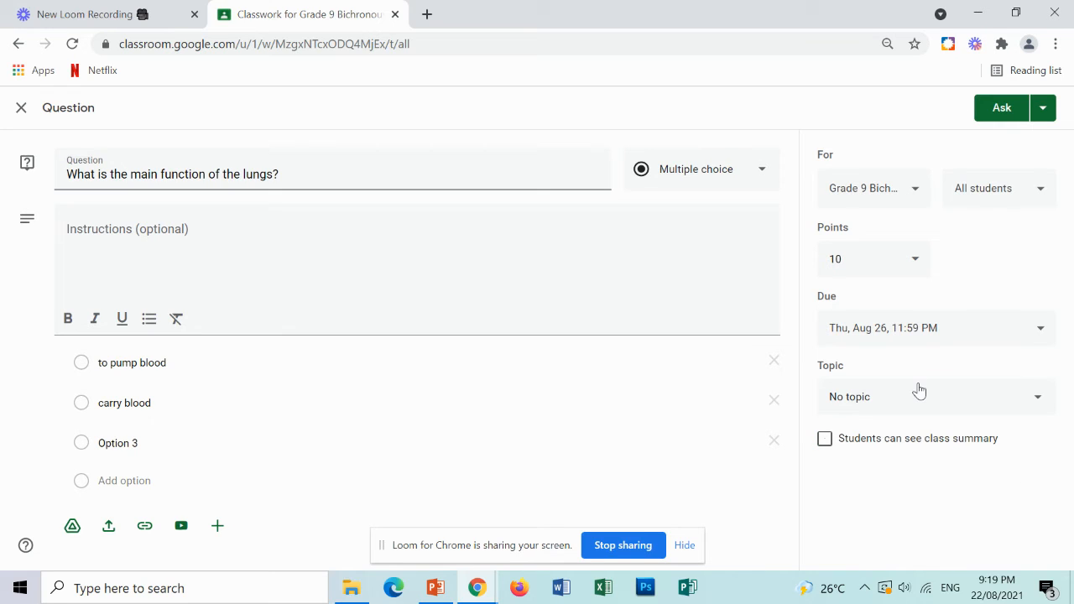
# Assign the question to the Respiratory System topic and allow students to see the class summary.
pyautogui.click(943, 411)
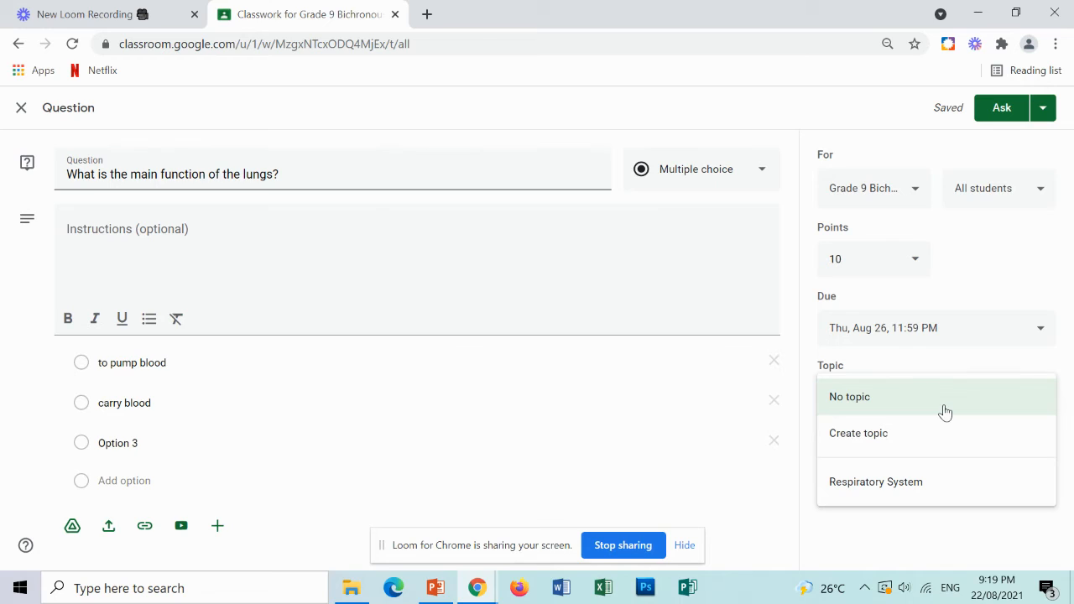
pyautogui.click(942, 487)
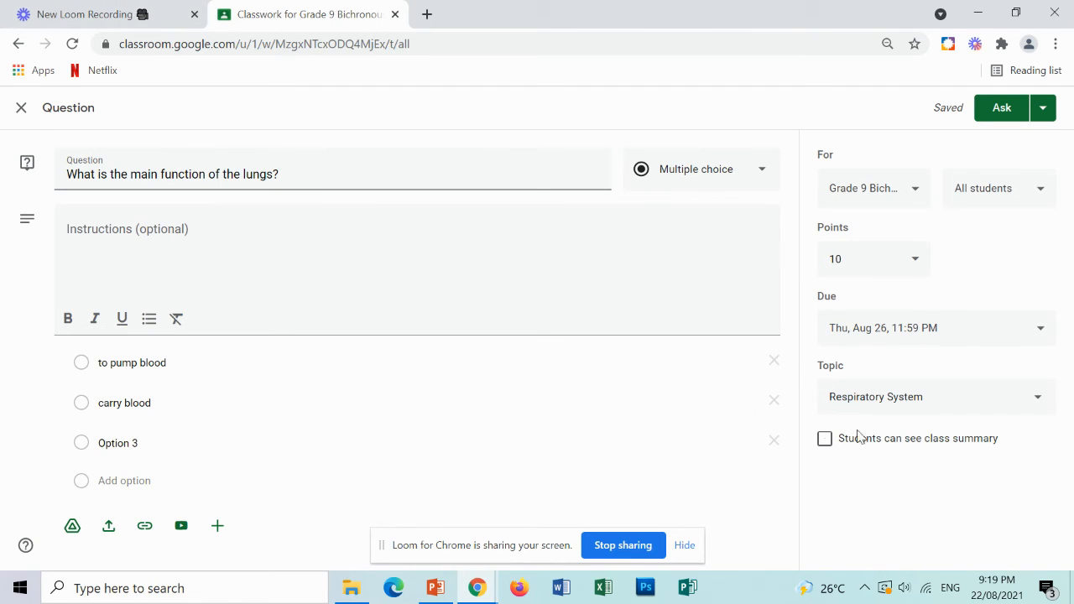
pyautogui.click(824, 439)
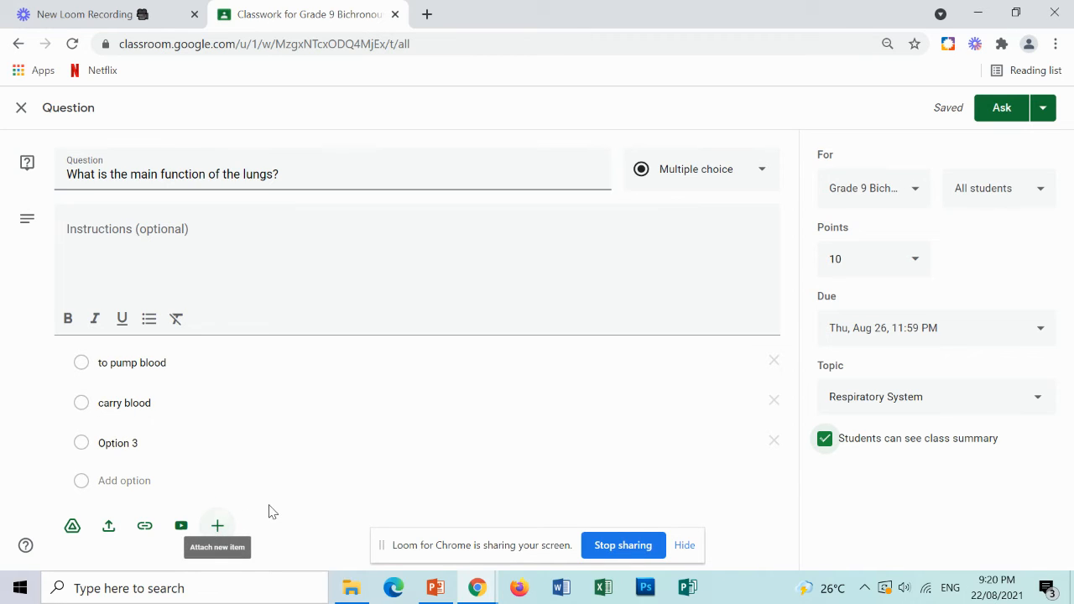
# Post the multiple-choice question to the class.
pyautogui.click(217, 525)
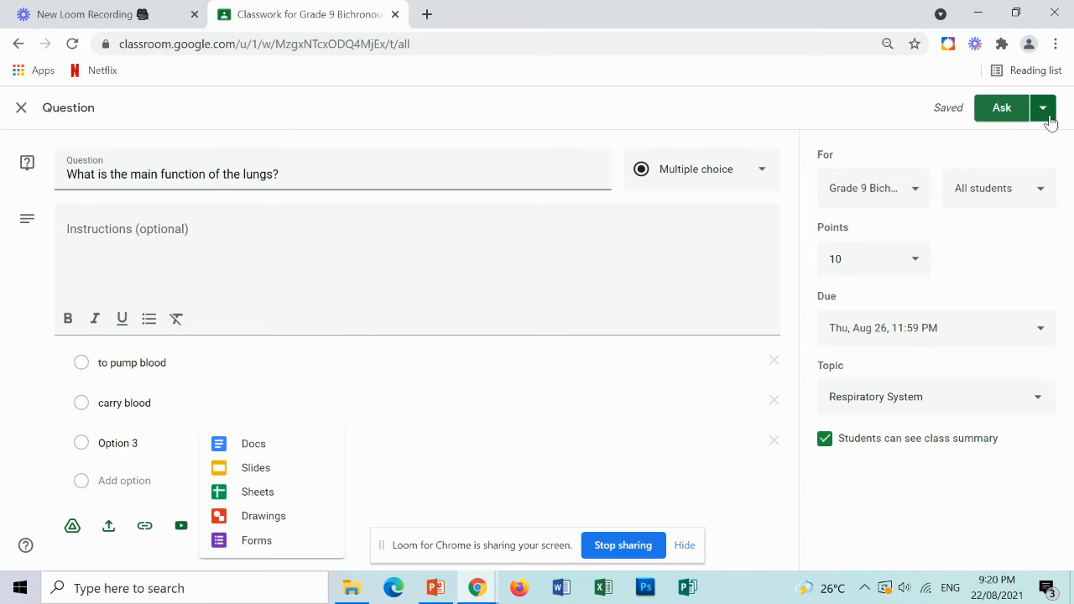
pyautogui.click(1048, 116)
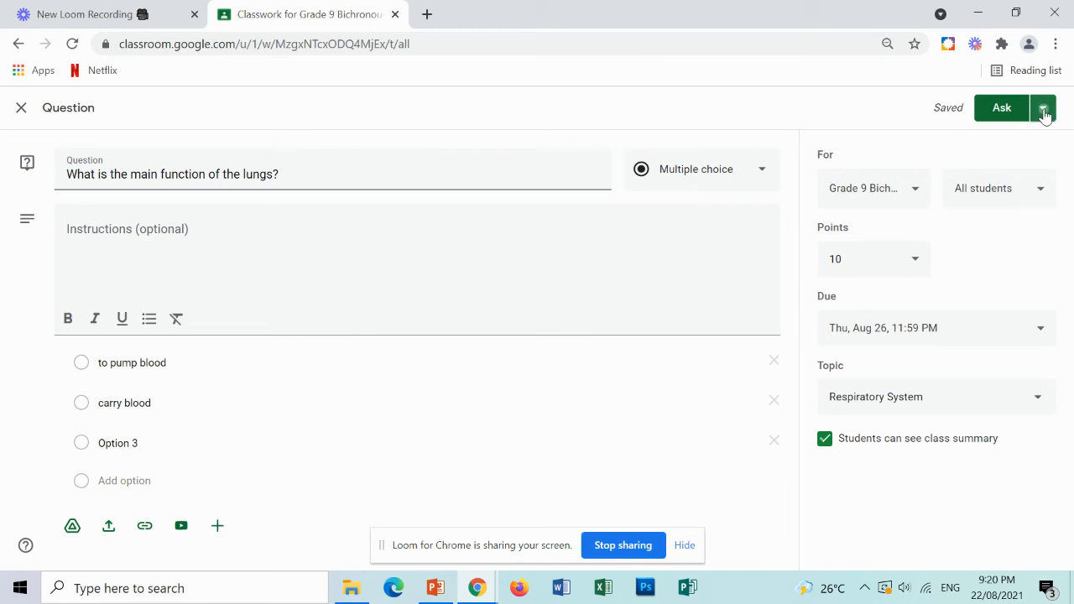
pyautogui.click(1046, 112)
pyautogui.click(906, 150)
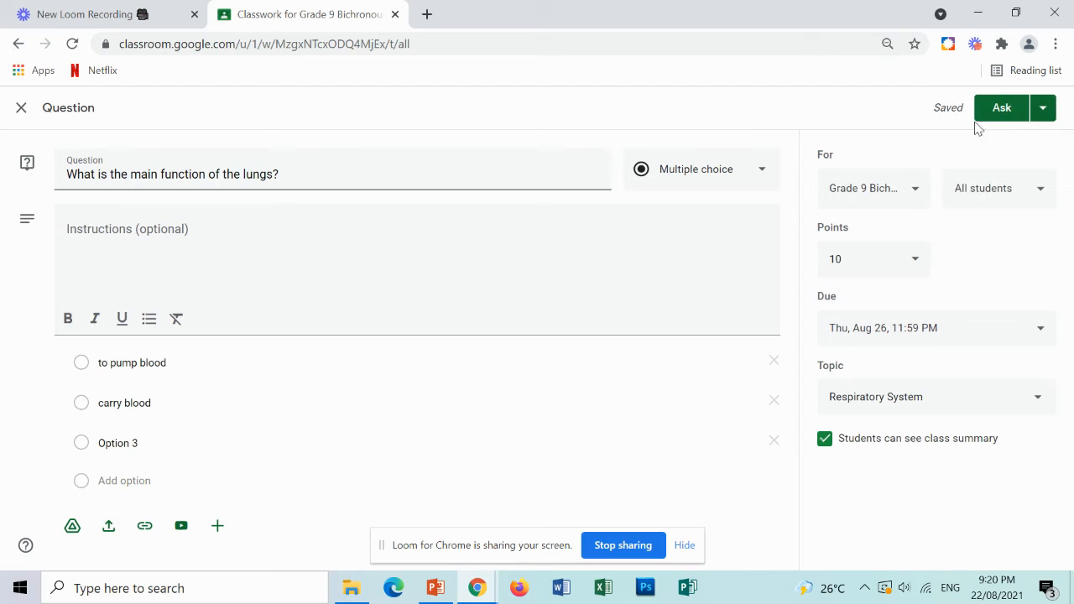
pyautogui.click(1003, 114)
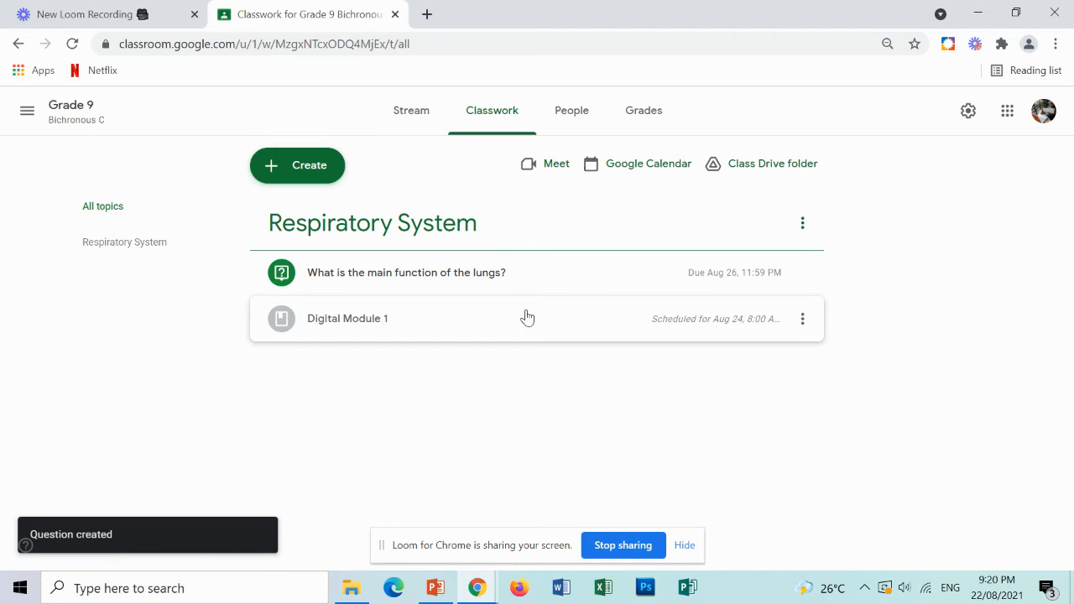
# Create a new quiz assignment titled "Module quiz 1".
pyautogui.click(331, 165)
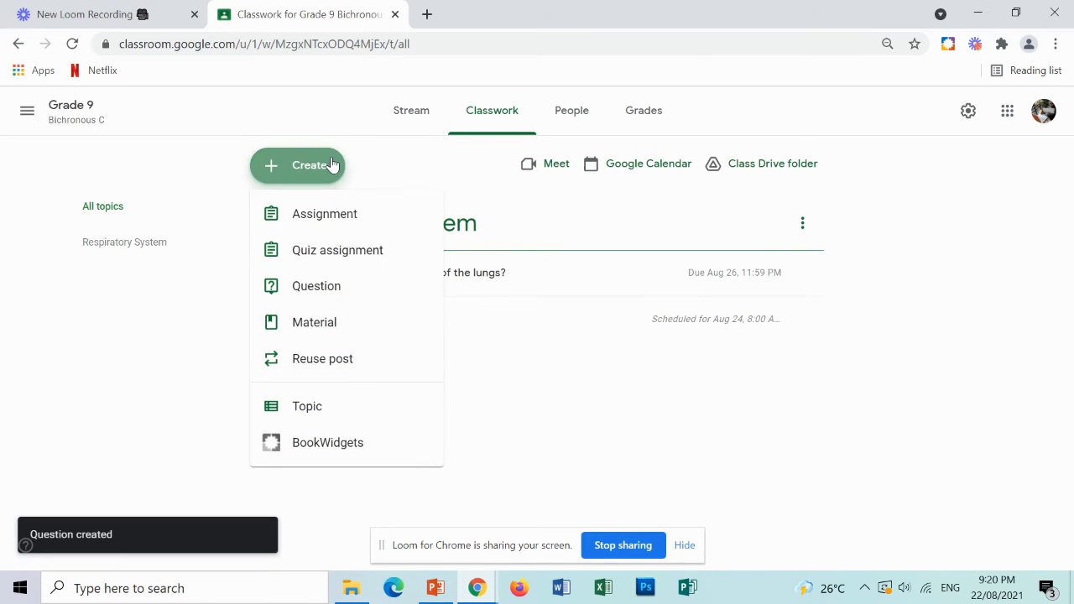
pyautogui.click(341, 256)
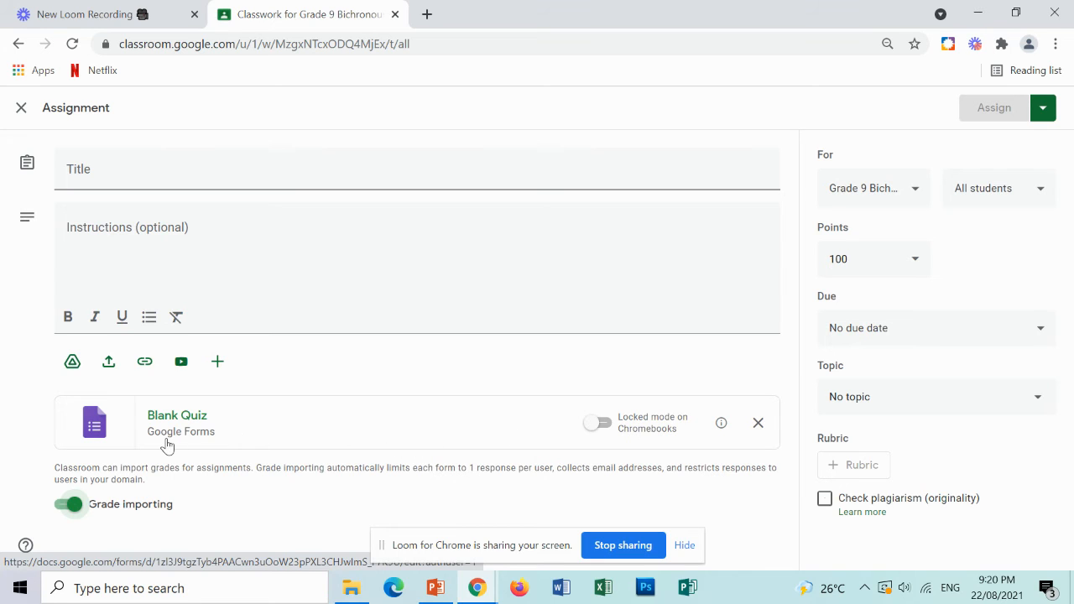
pyautogui.click(152, 179)
pyautogui.write('MO')
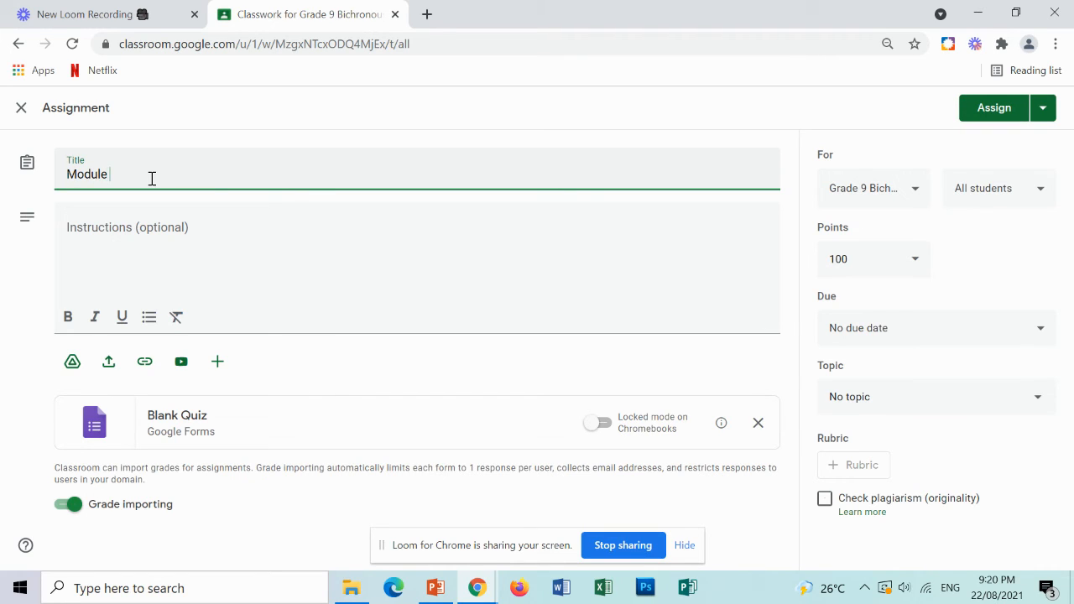
pyautogui.write('dule quiz 1')
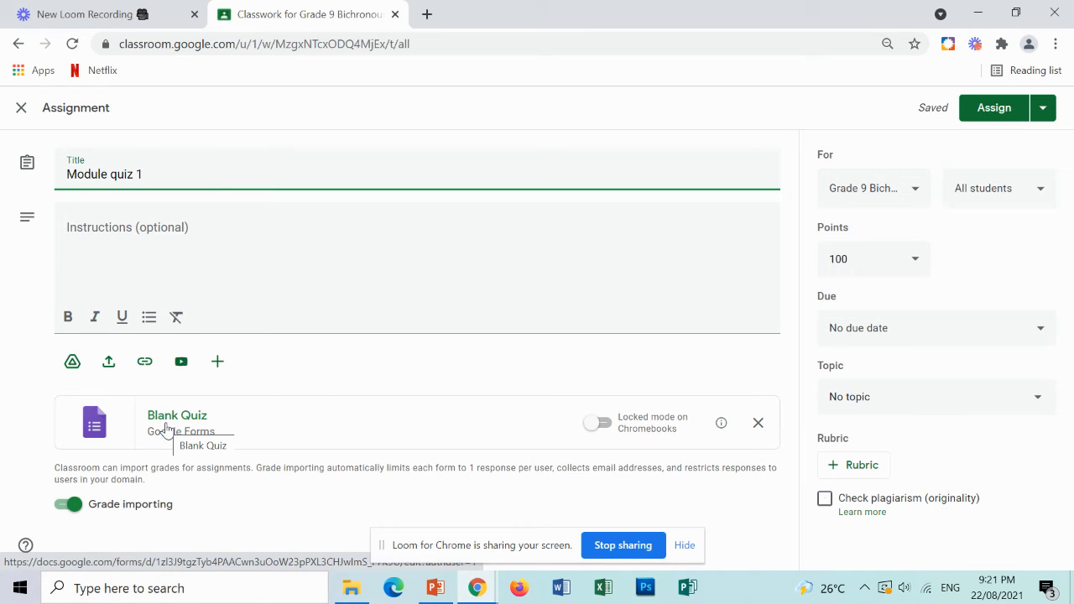
# Open the attached Blank Quiz form and browse the available question types.
pyautogui.click(167, 424)
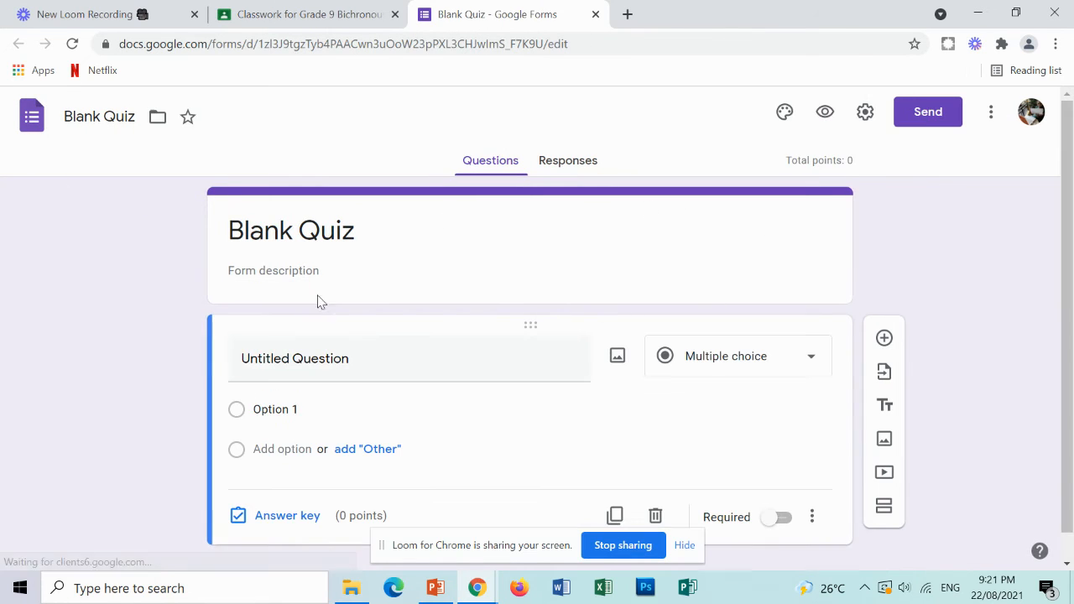
pyautogui.click(768, 357)
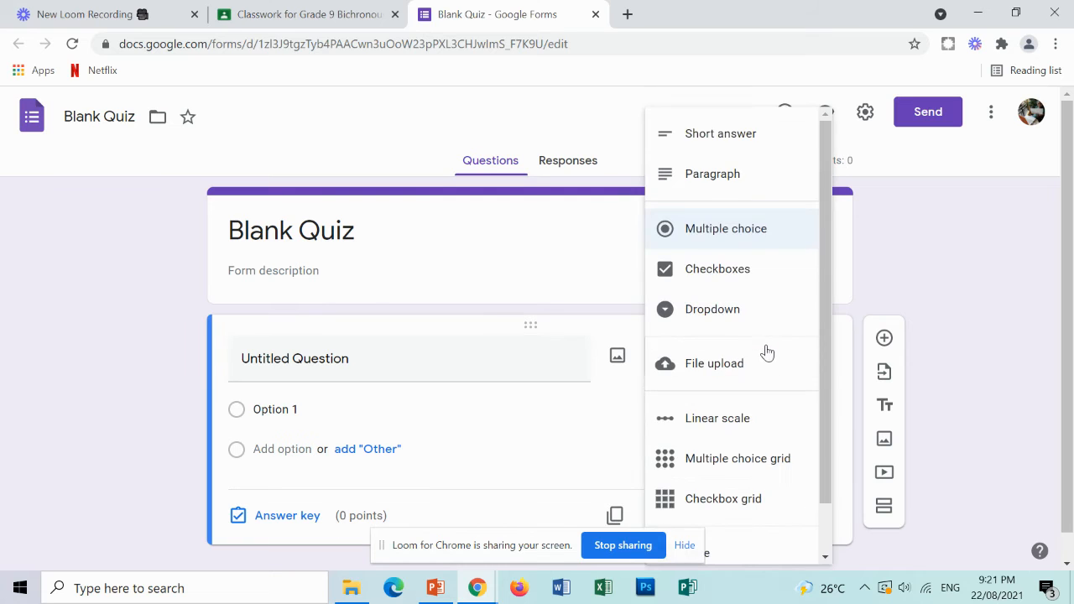
pyautogui.scroll(-1, 770, 347)
pyautogui.scroll(1, 770, 348)
pyautogui.scroll(-2, 770, 346)
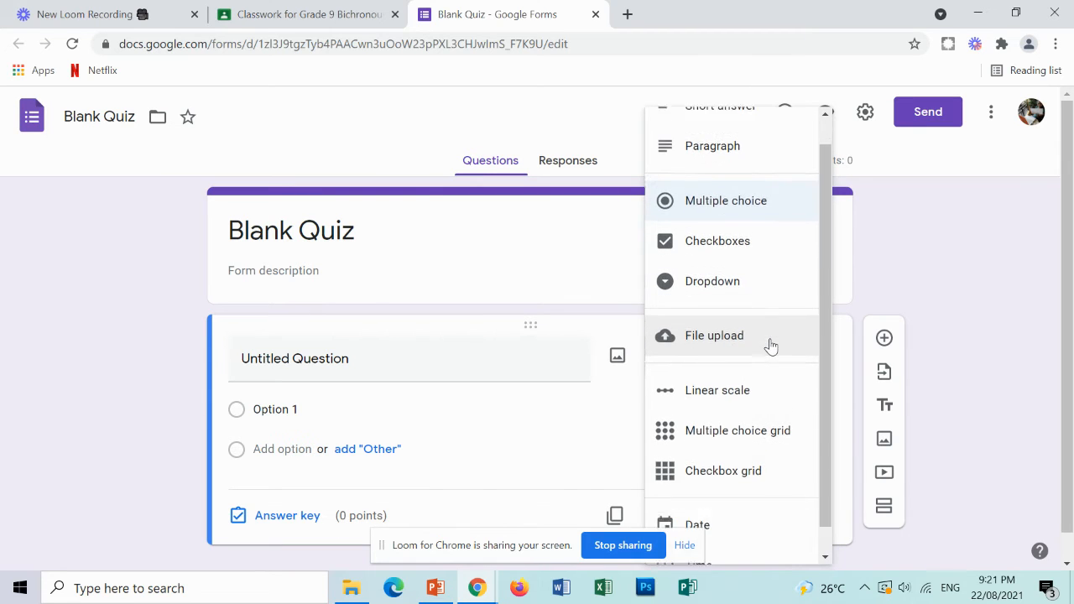
pyautogui.scroll(2, 770, 346)
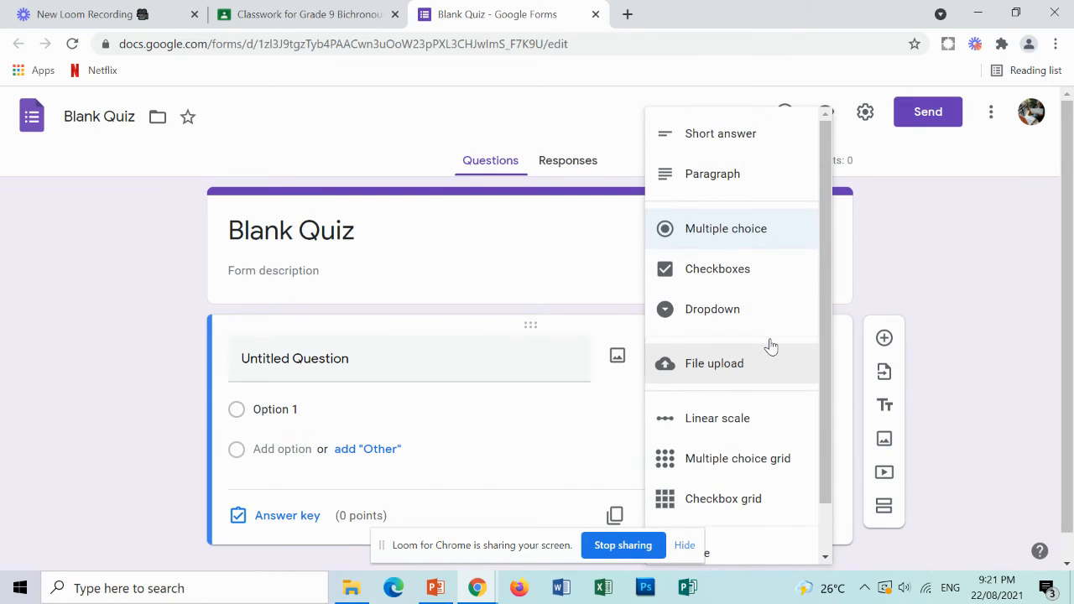
pyautogui.scroll(-1, 770, 346)
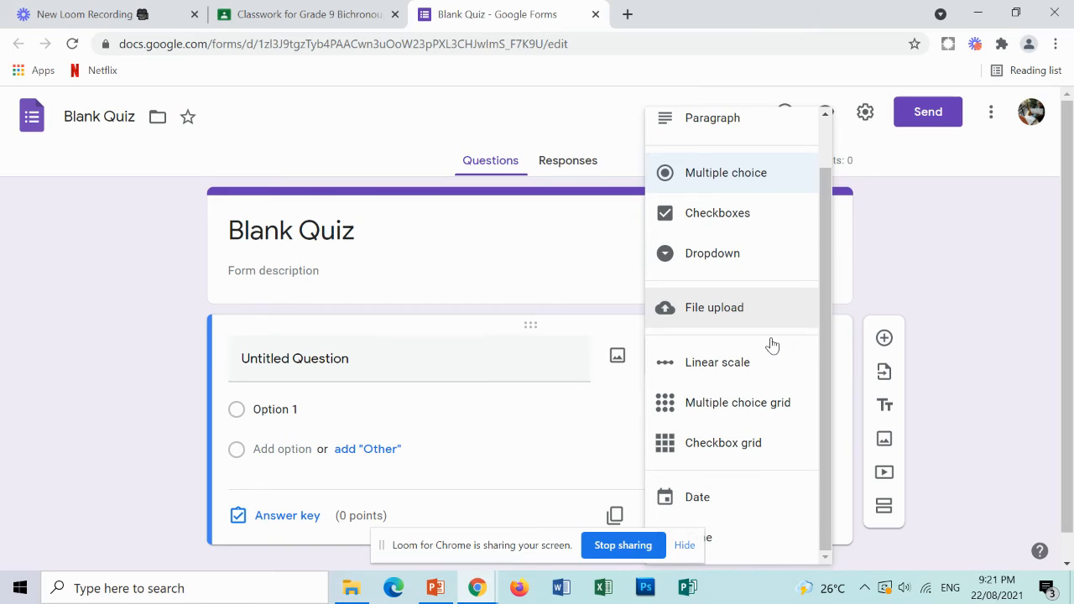
pyautogui.scroll(1, 763, 361)
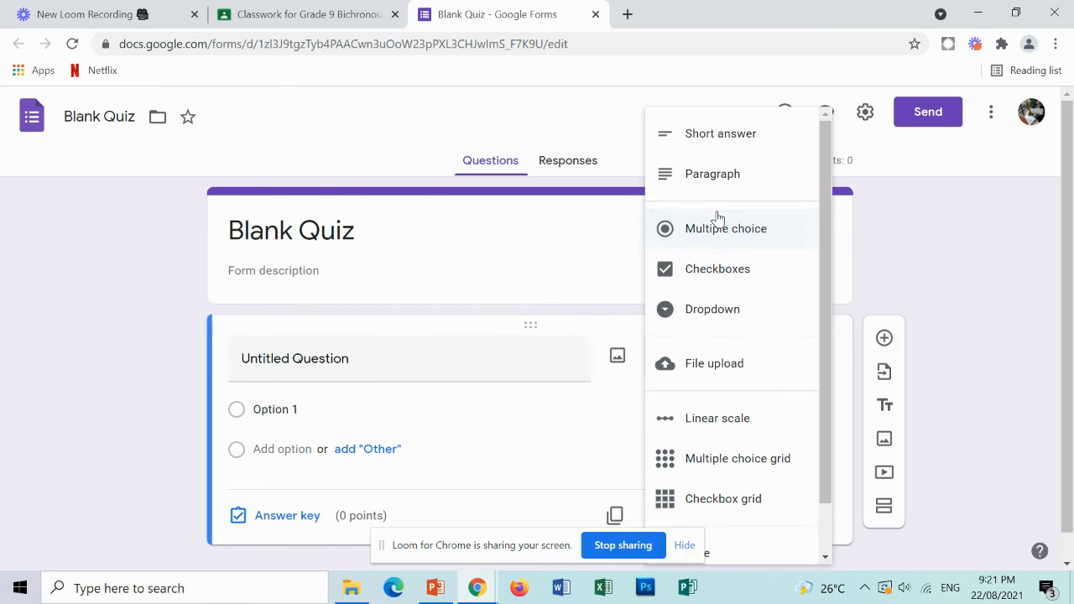
# Try out the question types and set the first quiz question to Checkboxes.
pyautogui.click(720, 182)
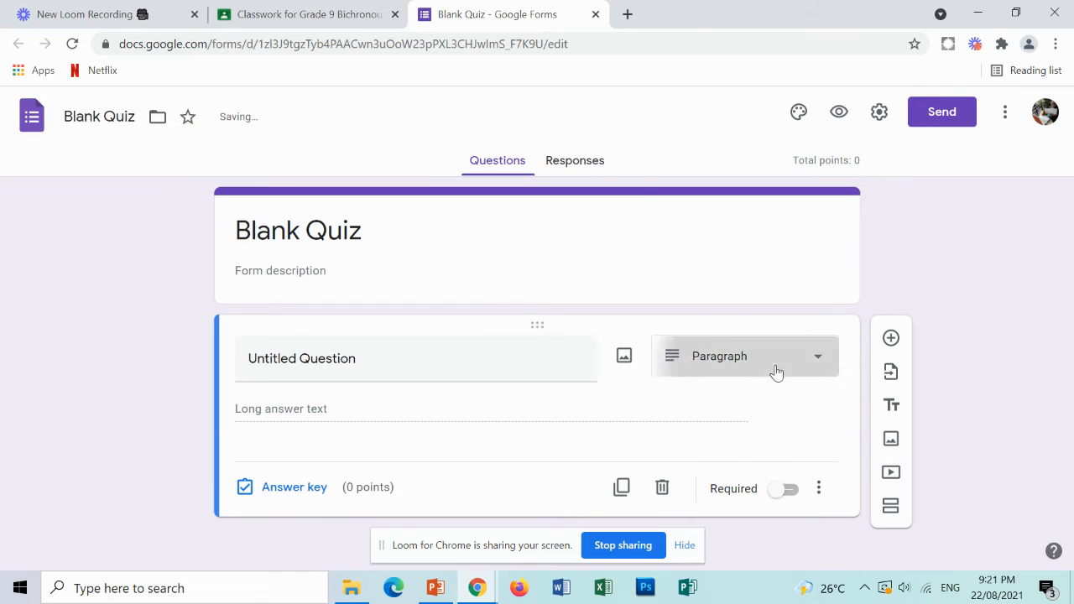
pyautogui.click(774, 372)
pyautogui.click(751, 141)
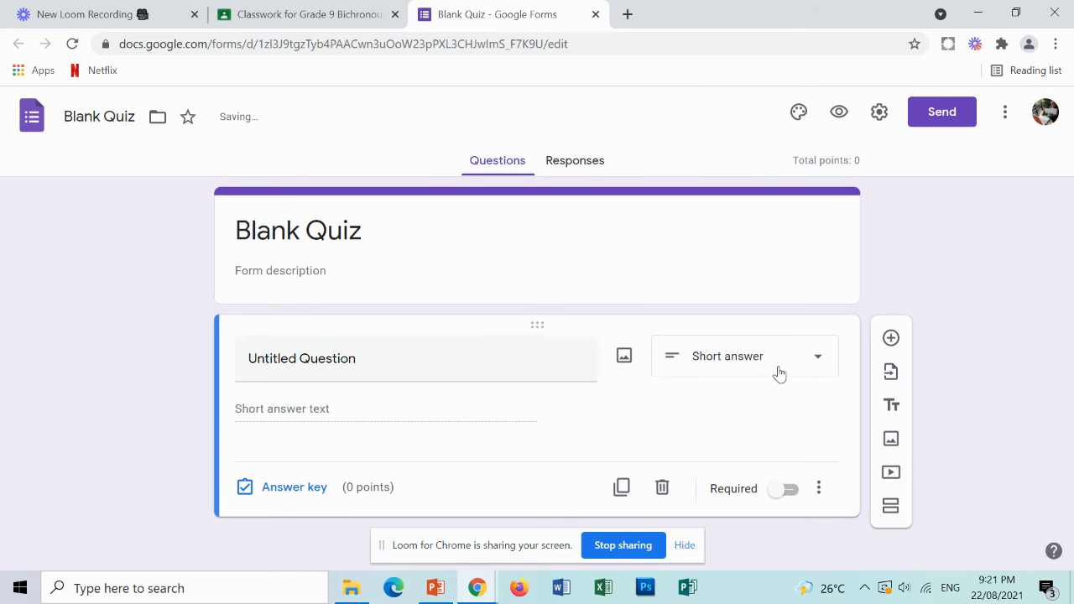
pyautogui.click(778, 373)
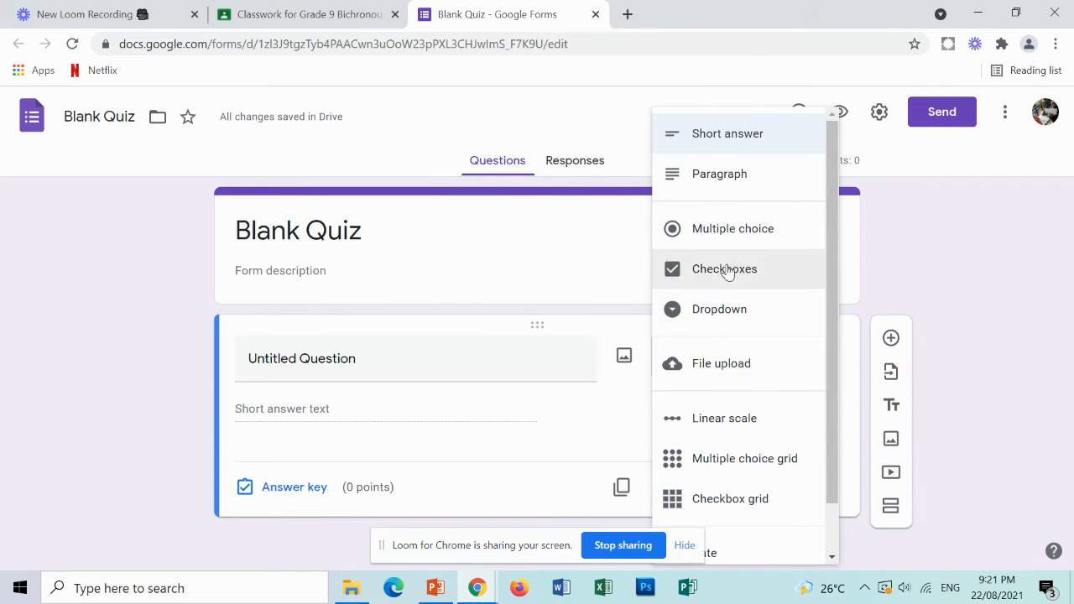
pyautogui.click(743, 232)
pyautogui.click(752, 361)
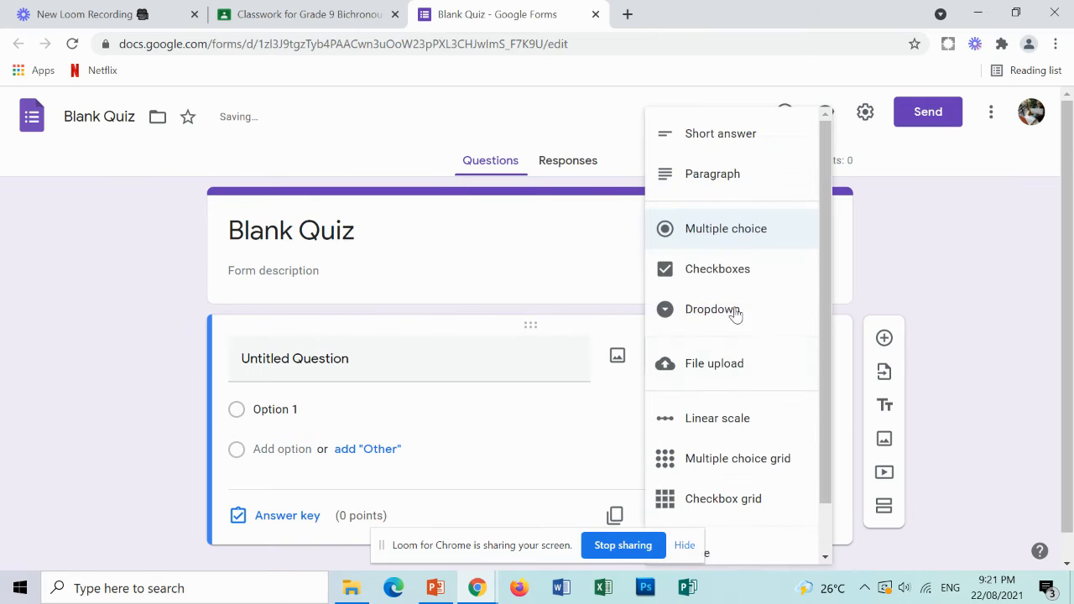
pyautogui.click(721, 275)
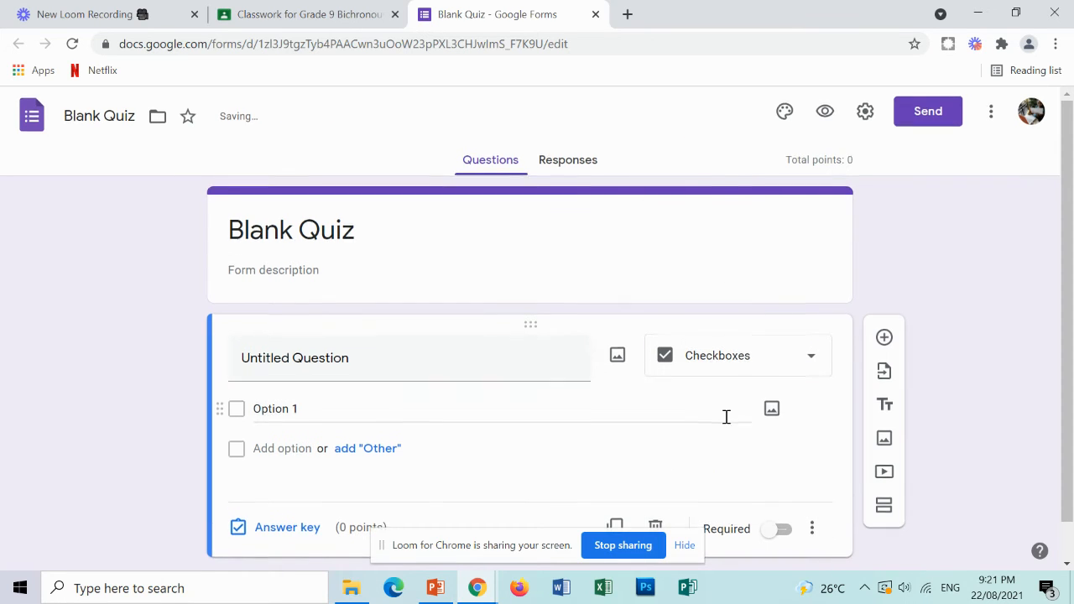
# Switch back to the Module quiz 1 assignment in Classroom.
pyautogui.scroll(-1, 726, 417)
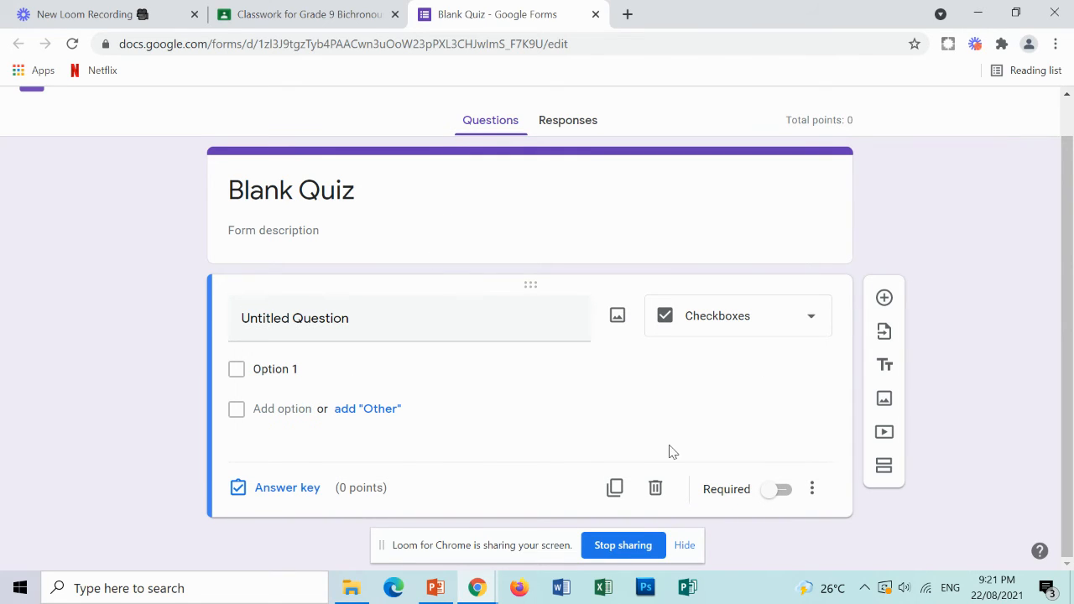
pyautogui.click(346, 335)
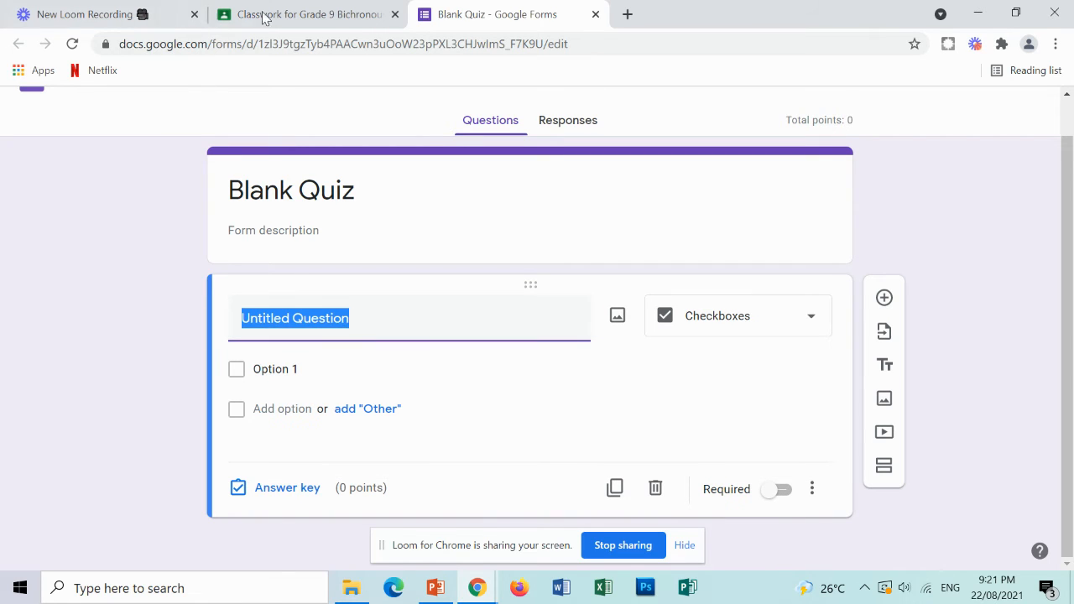
pyautogui.click(315, 16)
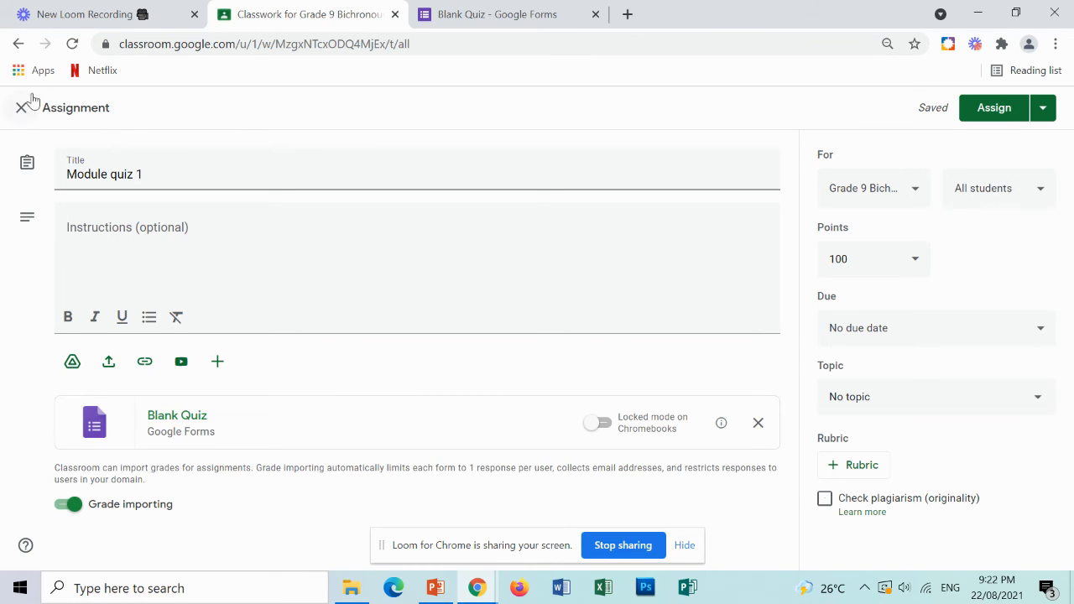
# Open google.com in a new tab and sign in to the Google account.
pyautogui.click(627, 15)
pyautogui.write('go')
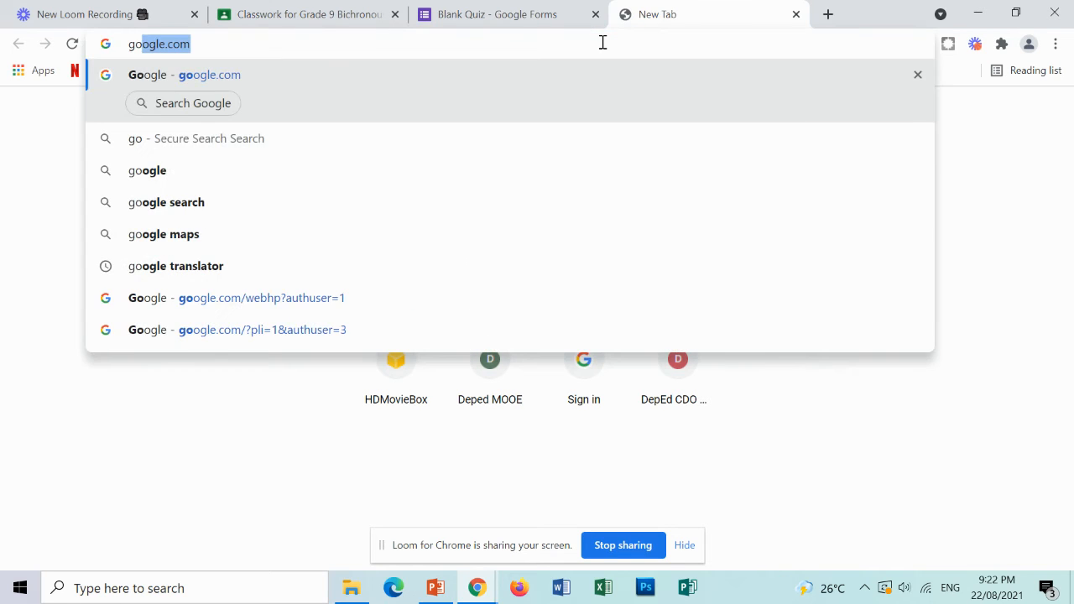
pyautogui.press('Return')
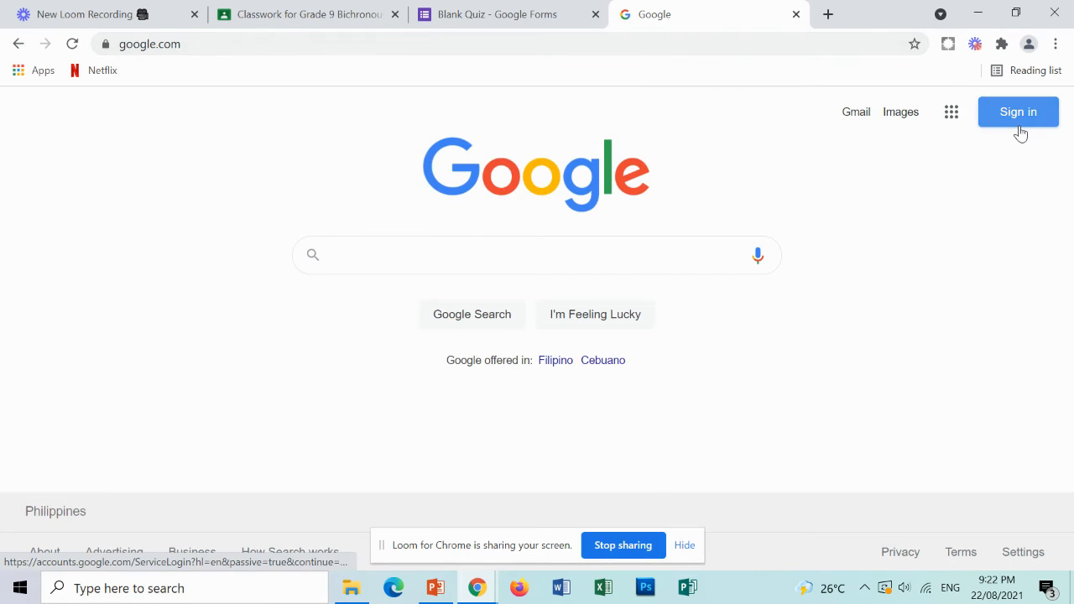
pyautogui.click(1017, 123)
pyautogui.click(625, 350)
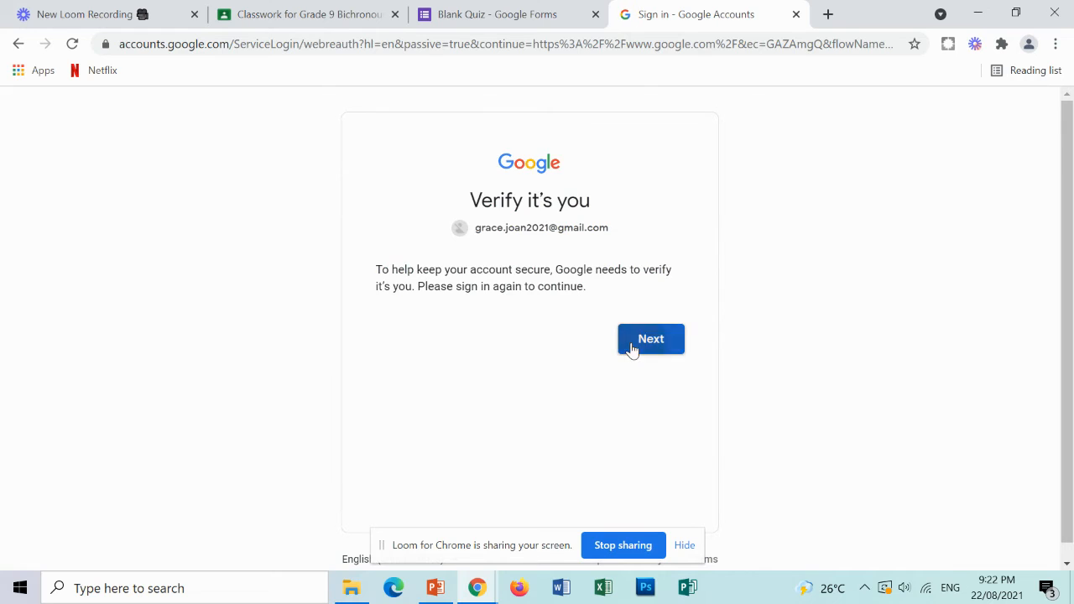
pyautogui.click(580, 241)
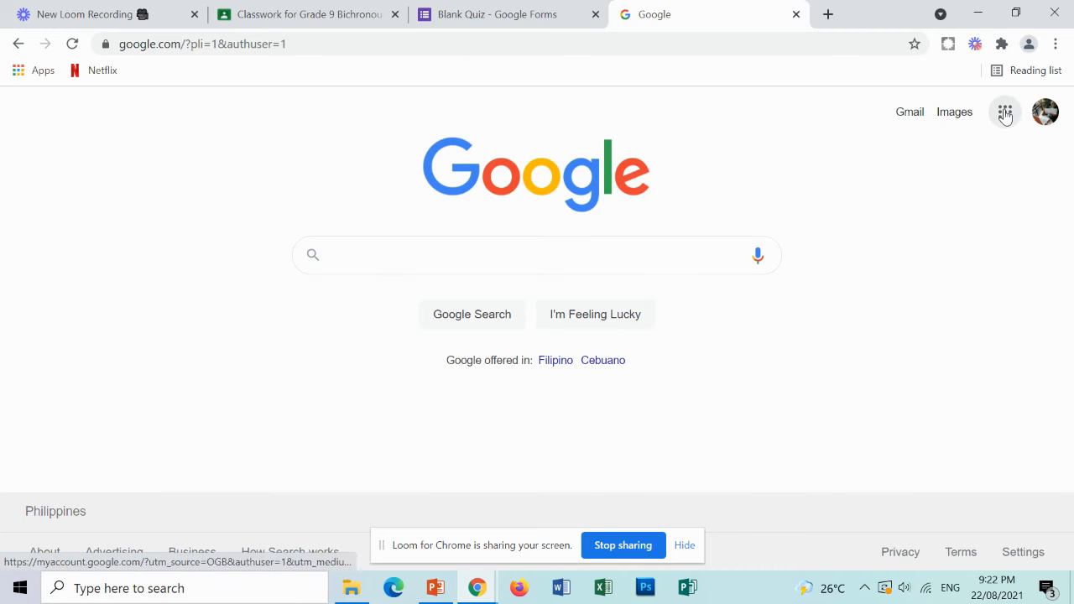
# Launch Google Classroom from the Google apps menu and open the Grade 9 Bichronous B class.
pyautogui.click(1005, 112)
pyautogui.click(866, 275)
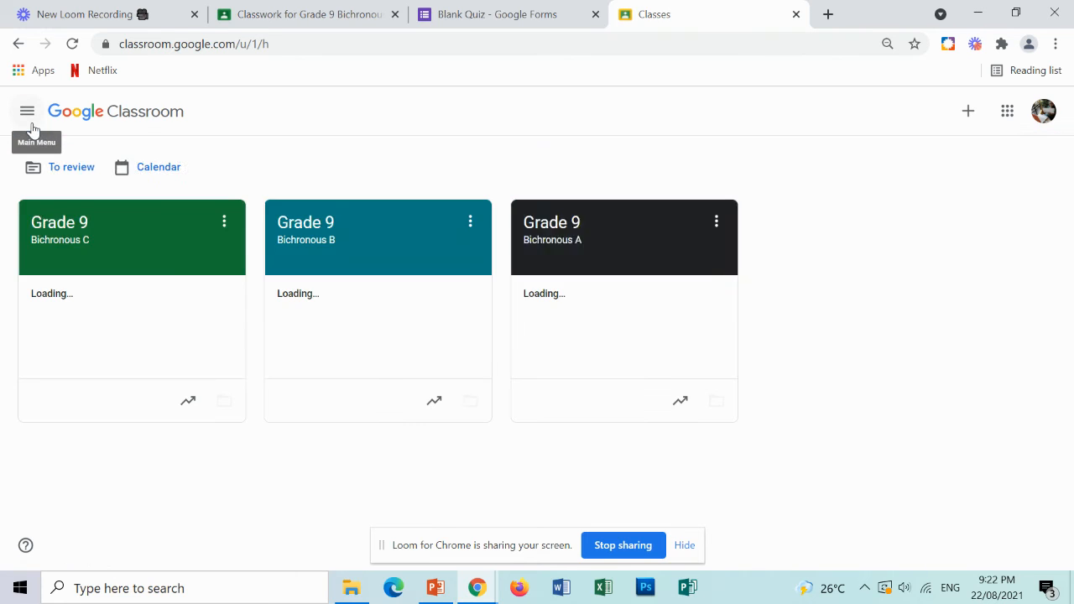
pyautogui.click(391, 277)
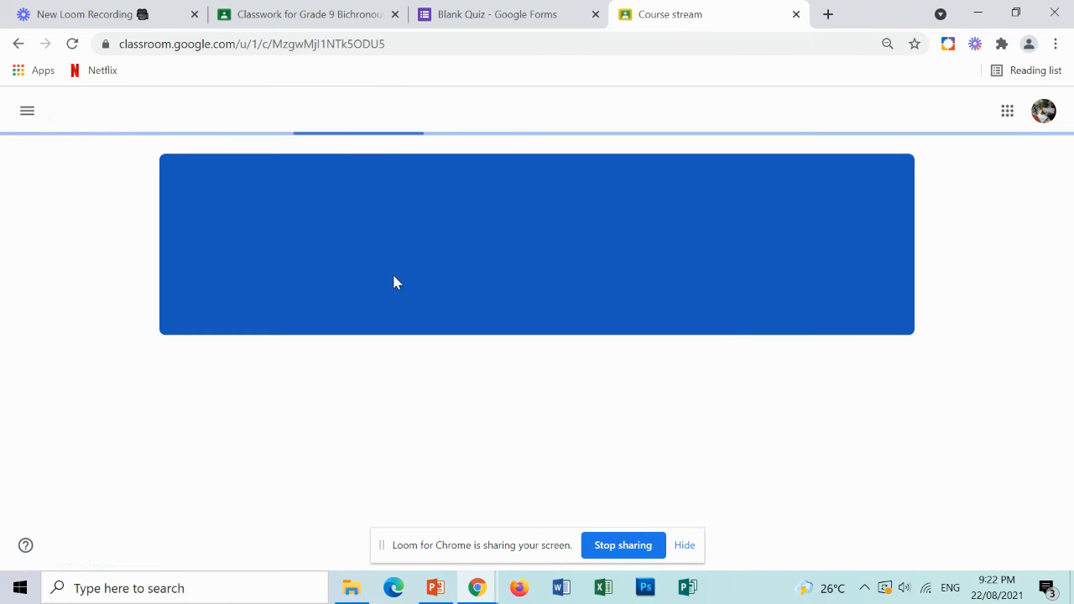
# Open the SUMMATIVE Test 1- Module 1 assignment and review its student work and instructions.
pyautogui.scroll(-3, 427, 358)
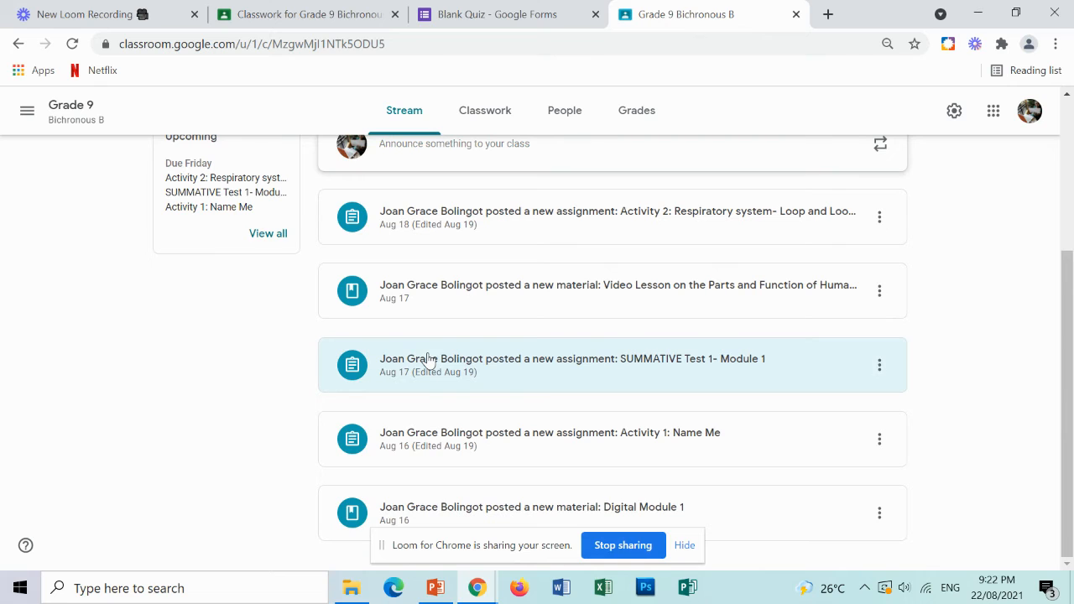
pyautogui.click(598, 376)
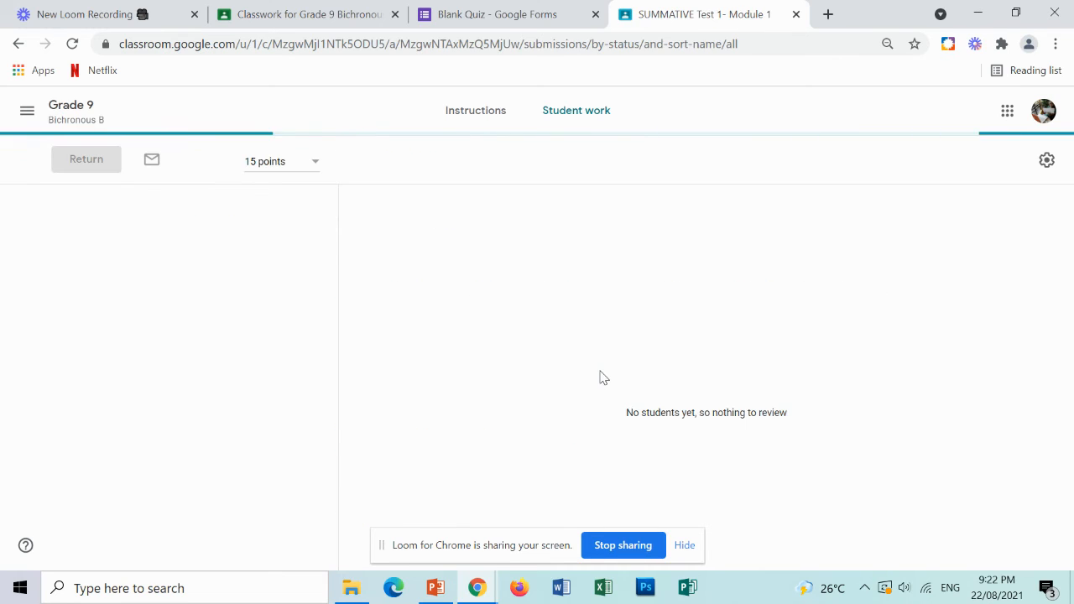
pyautogui.scroll(-1, 220, 408)
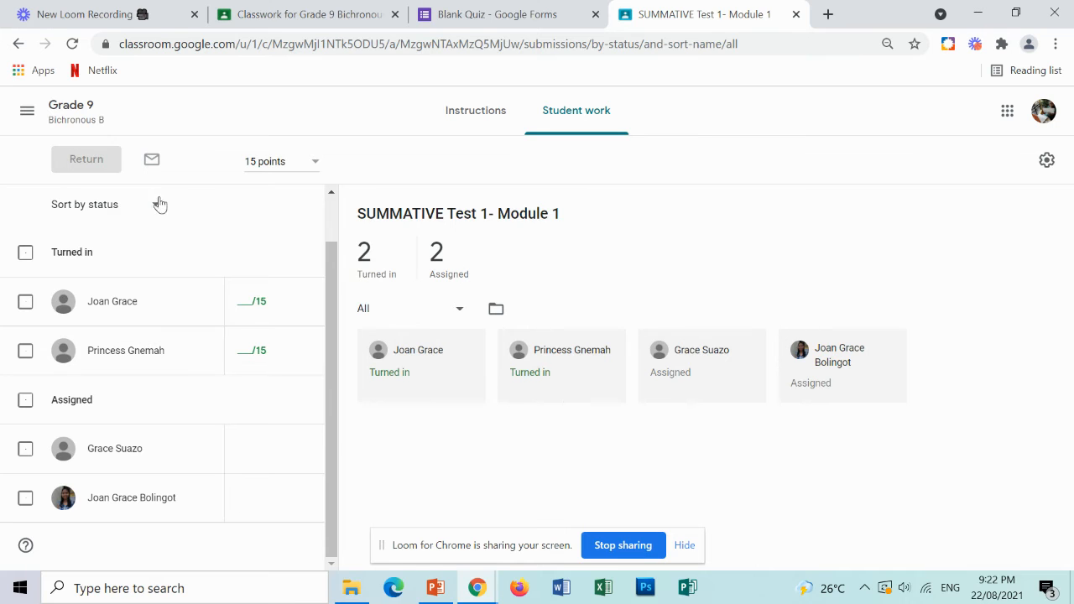
pyautogui.click(493, 126)
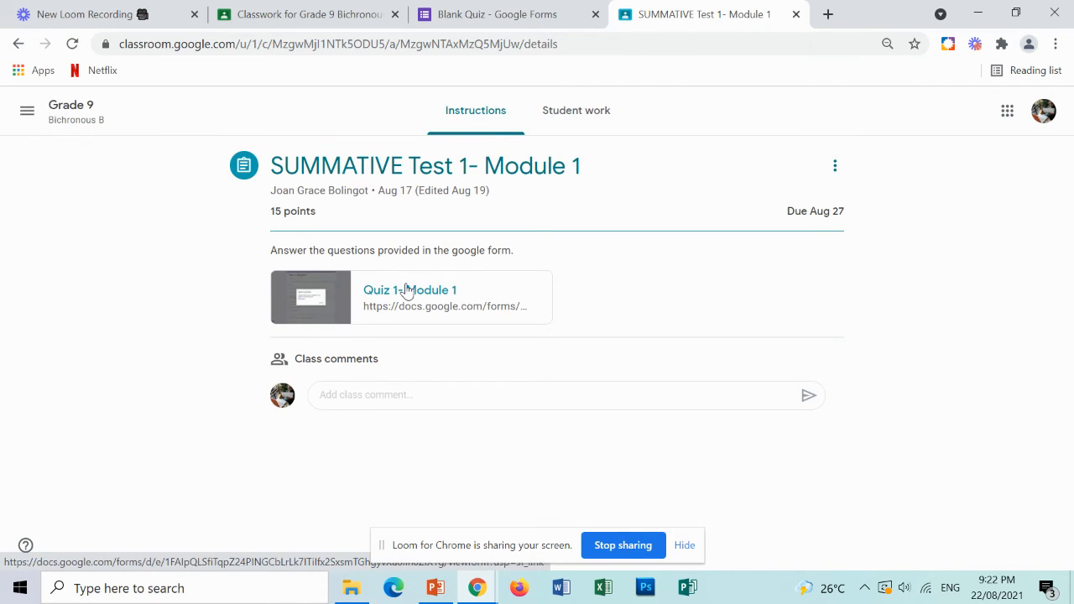
# Open the Quiz 1- Module 1 score view and copy question 7's text into the Blank Quiz's first question title.
pyautogui.click(401, 290)
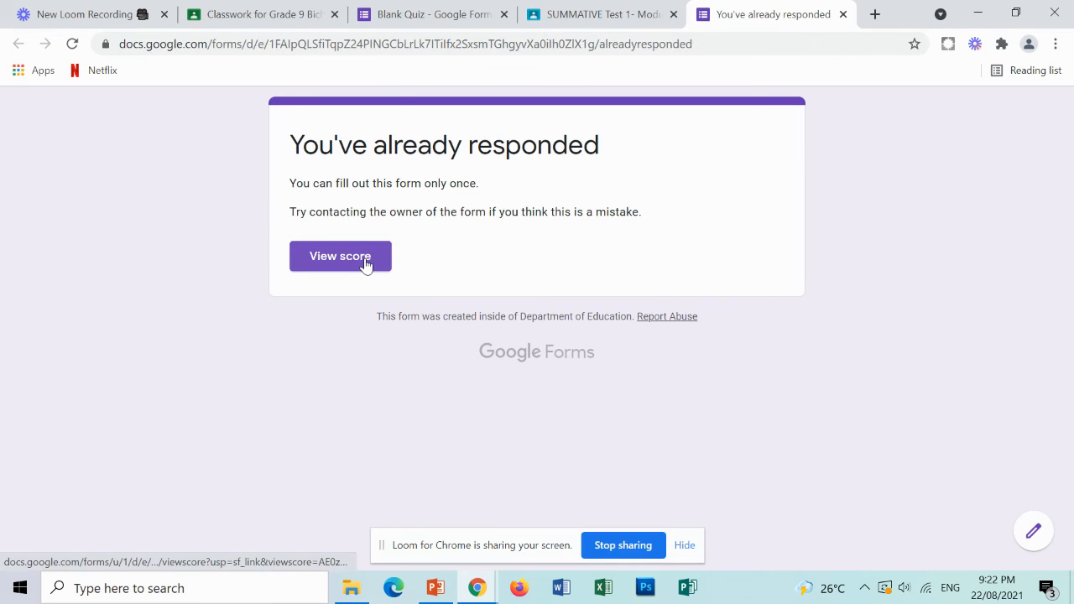
pyautogui.click(366, 264)
pyautogui.scroll(-4, 592, 295)
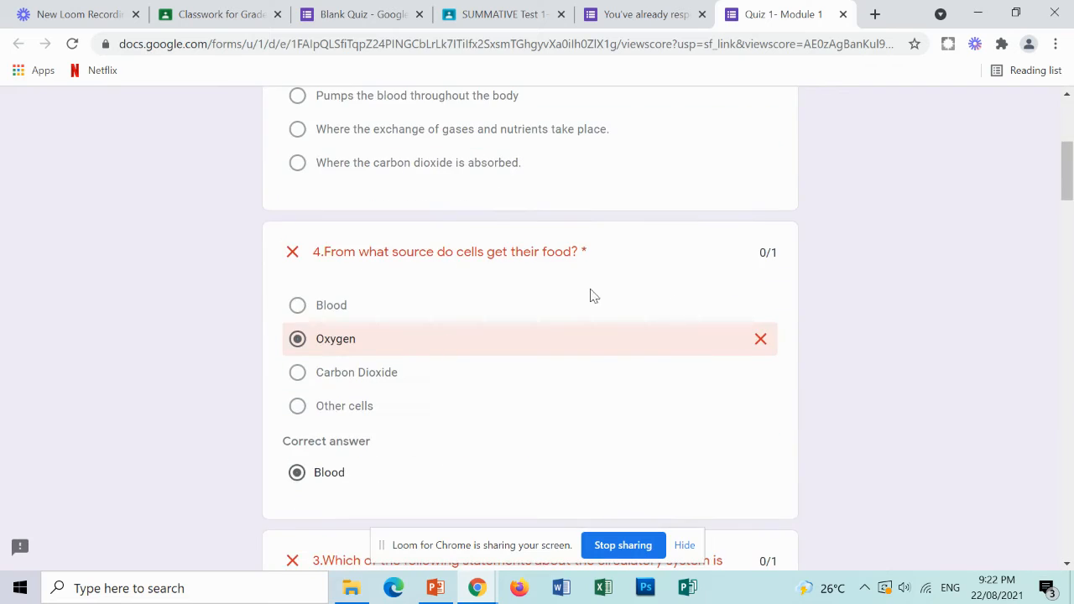
pyautogui.scroll(5, 579, 290)
pyautogui.moveTo(320, 329); pyautogui.dragTo(694, 330)
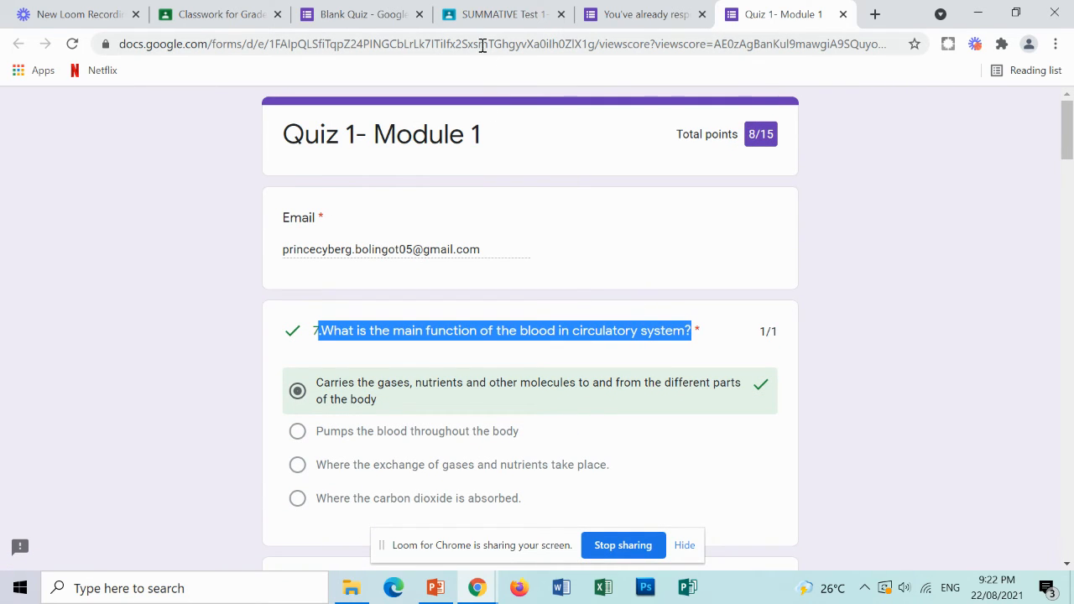
pyautogui.click(370, 16)
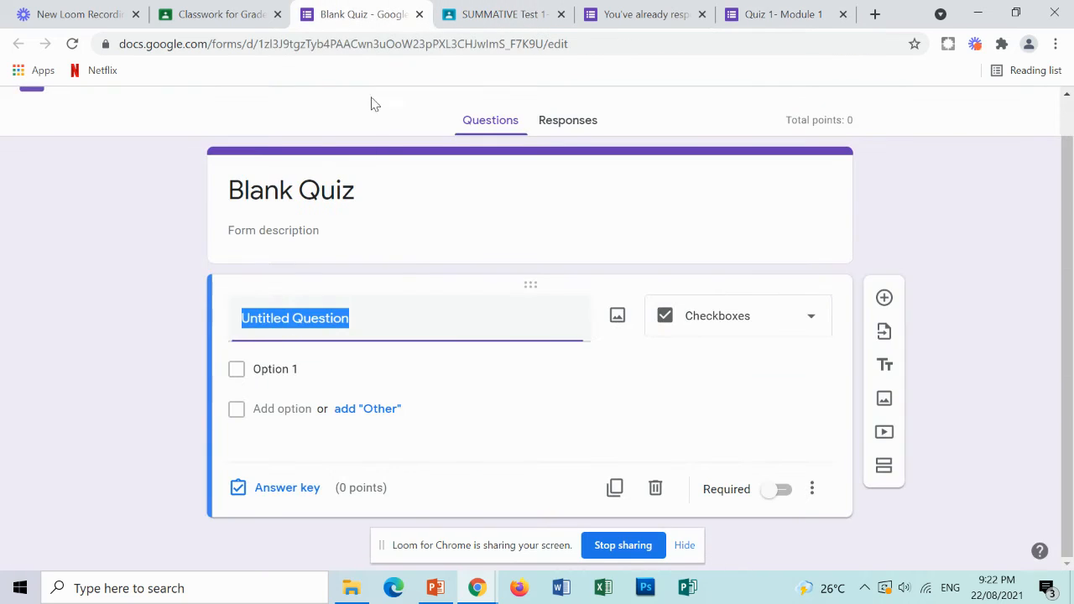
pyautogui.write('.What is the main function of the blood in circulatory system?')
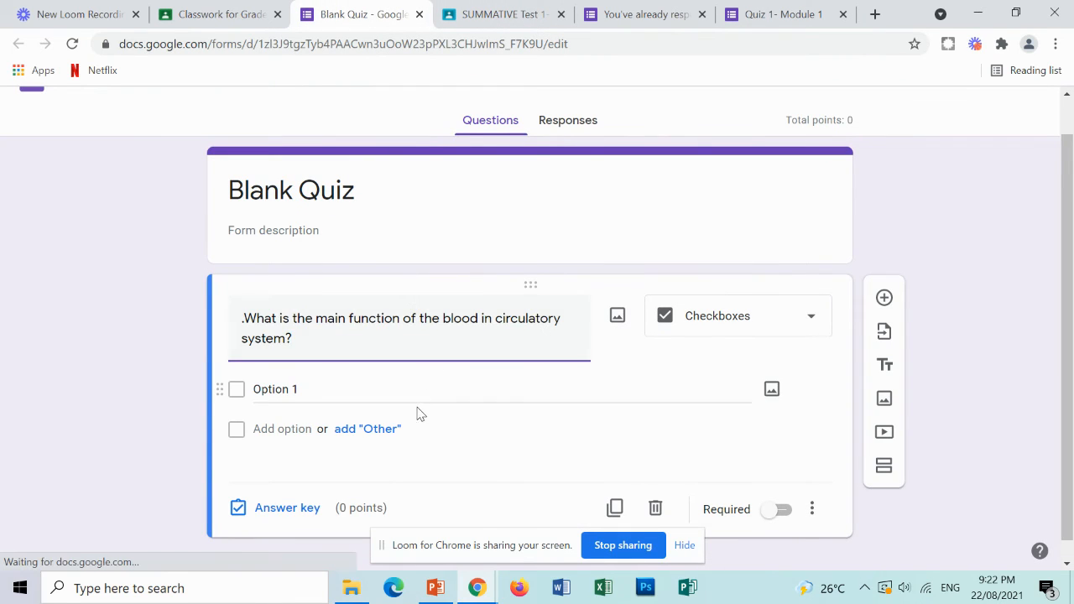
# Copy the correct answer text from the reference quiz into Option 1 and change the question type to Multiple choice.
pyautogui.click(801, 17)
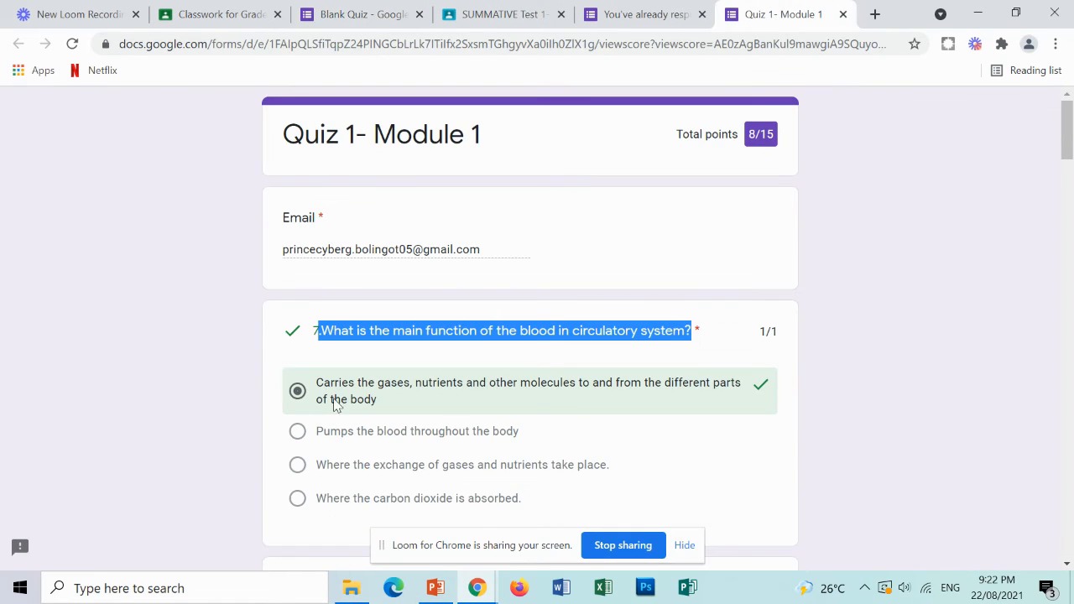
pyautogui.moveTo(317, 383); pyautogui.dragTo(460, 414)
pyautogui.hotkey('ctrl', 'c')
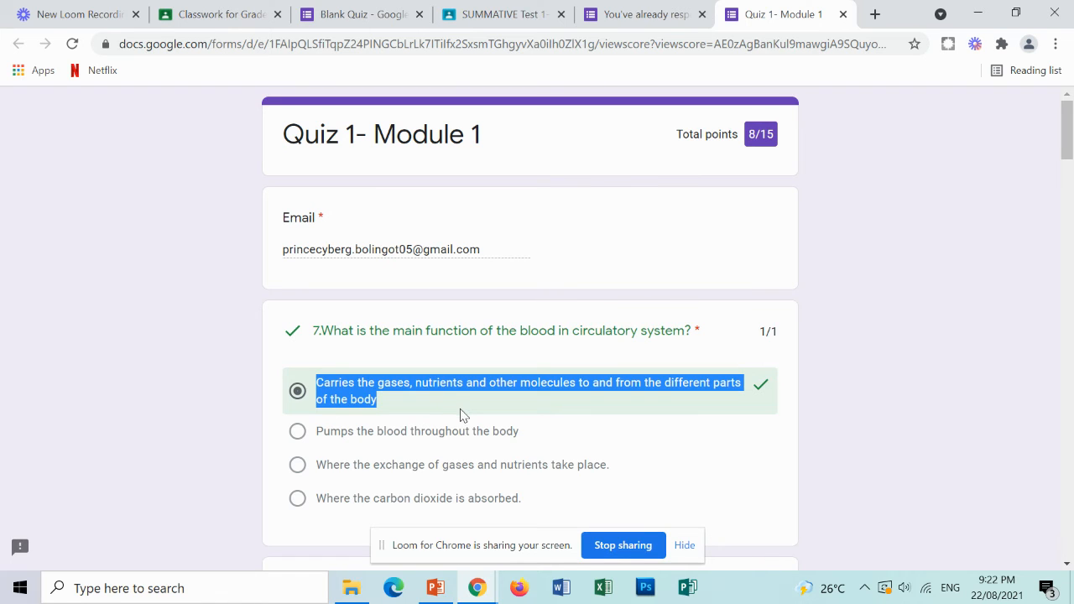
pyautogui.click(497, 14)
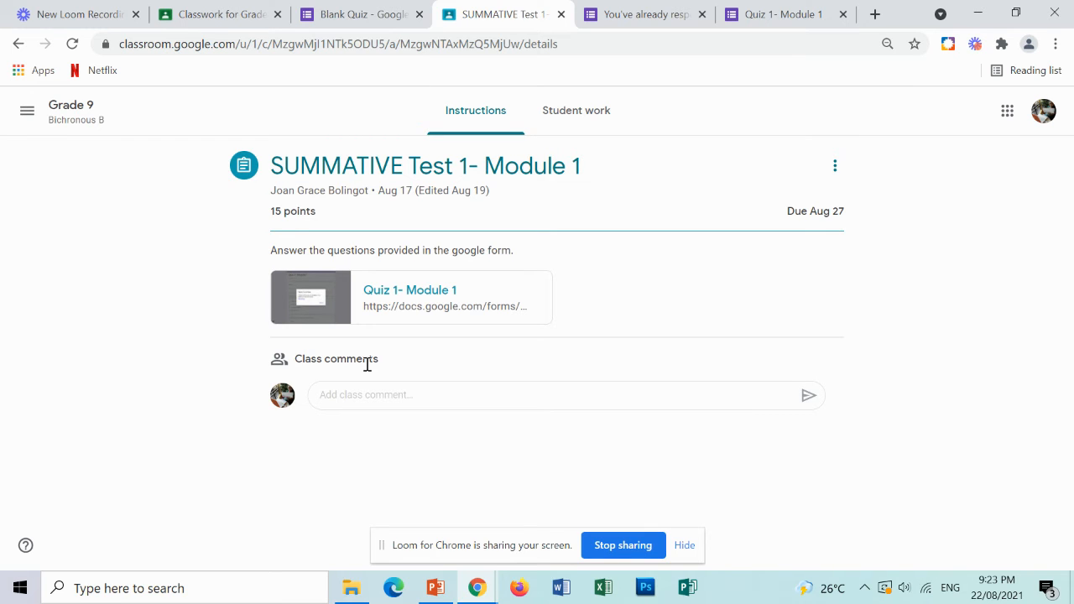
pyautogui.click(380, 10)
pyautogui.click(286, 387)
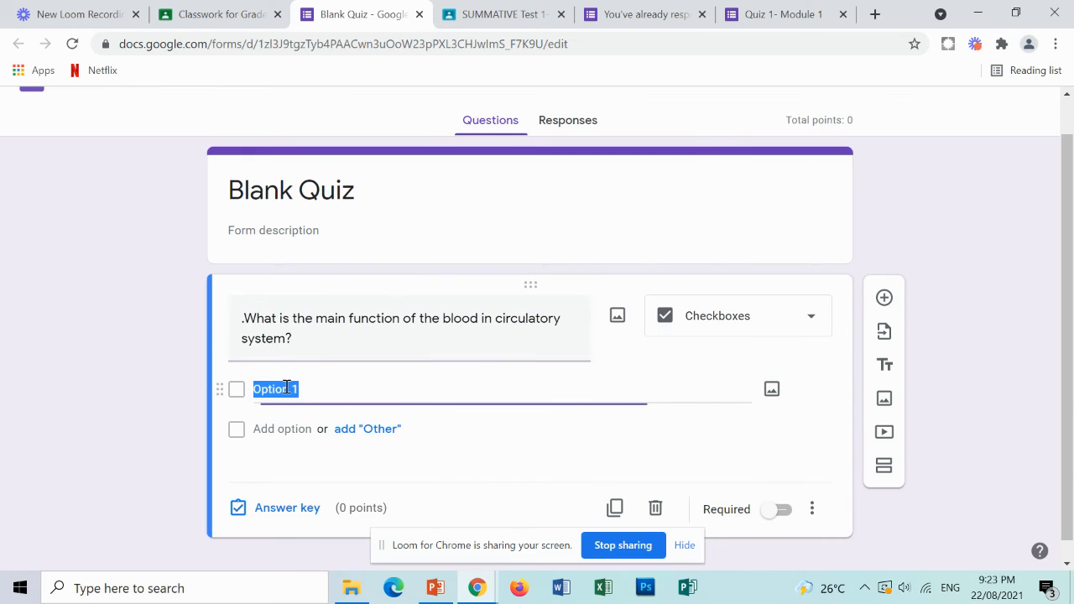
pyautogui.hotkey('ctrl', 'v')
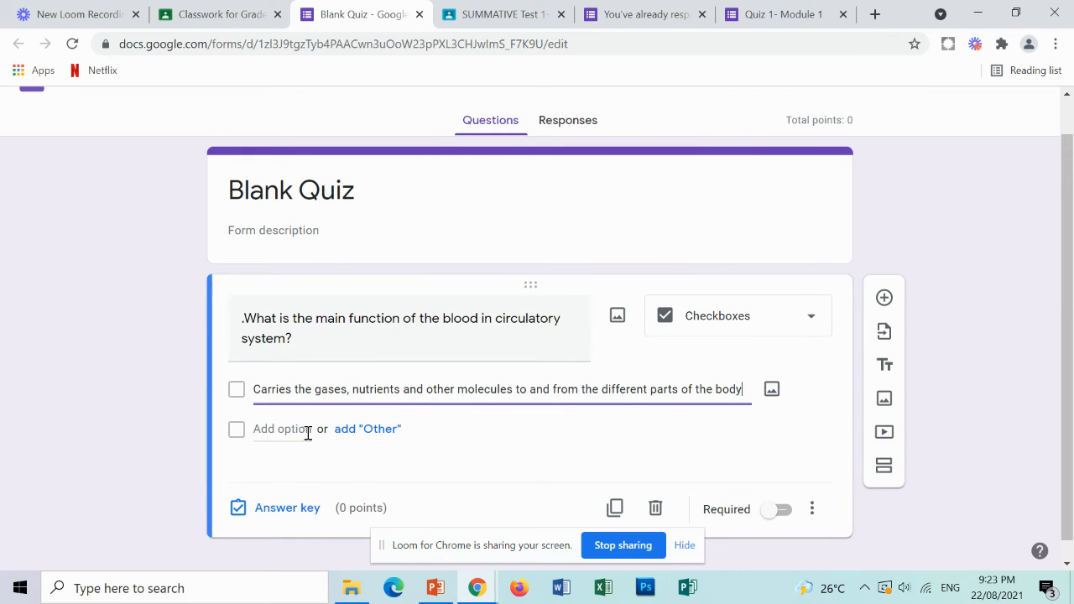
pyautogui.click(763, 316)
pyautogui.click(745, 242)
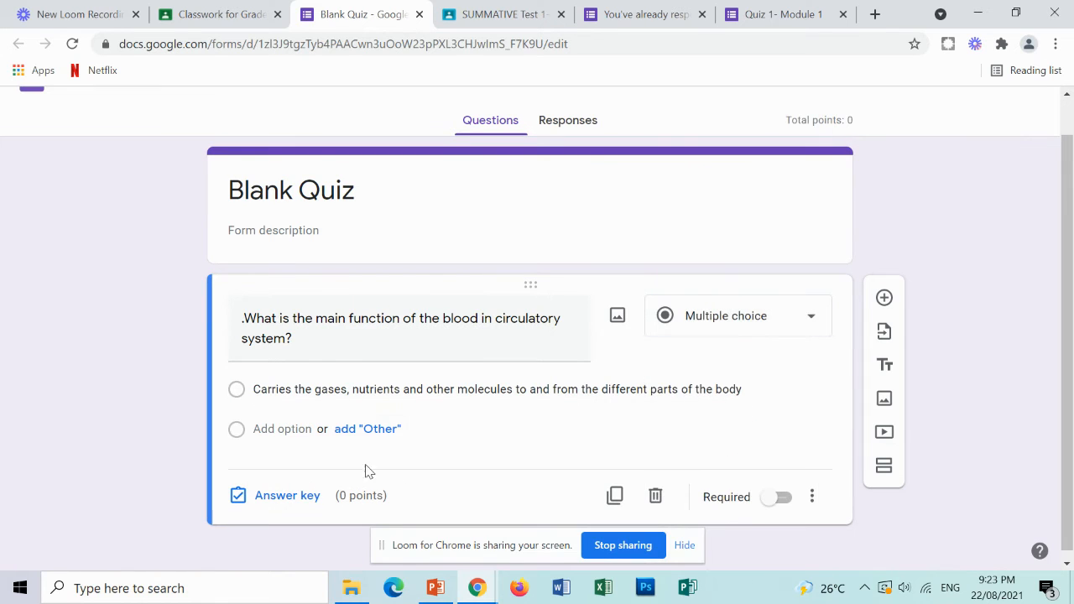
# Add a second option and paste in the copied text "Pumps the blood throughout the bod".
pyautogui.click(303, 429)
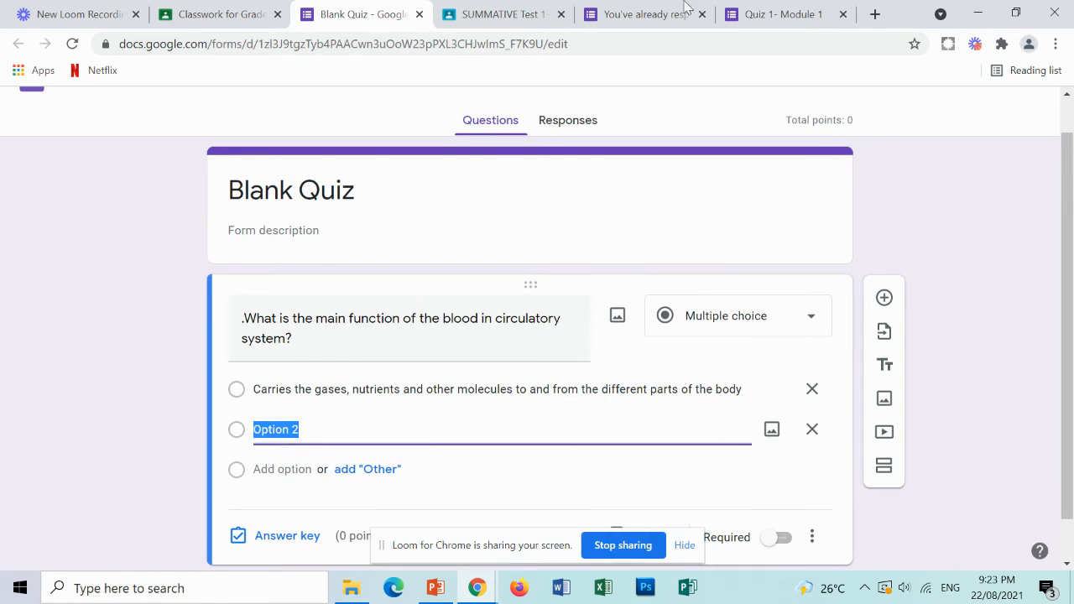
pyautogui.click(768, 14)
pyautogui.moveTo(326, 432); pyautogui.dragTo(537, 451)
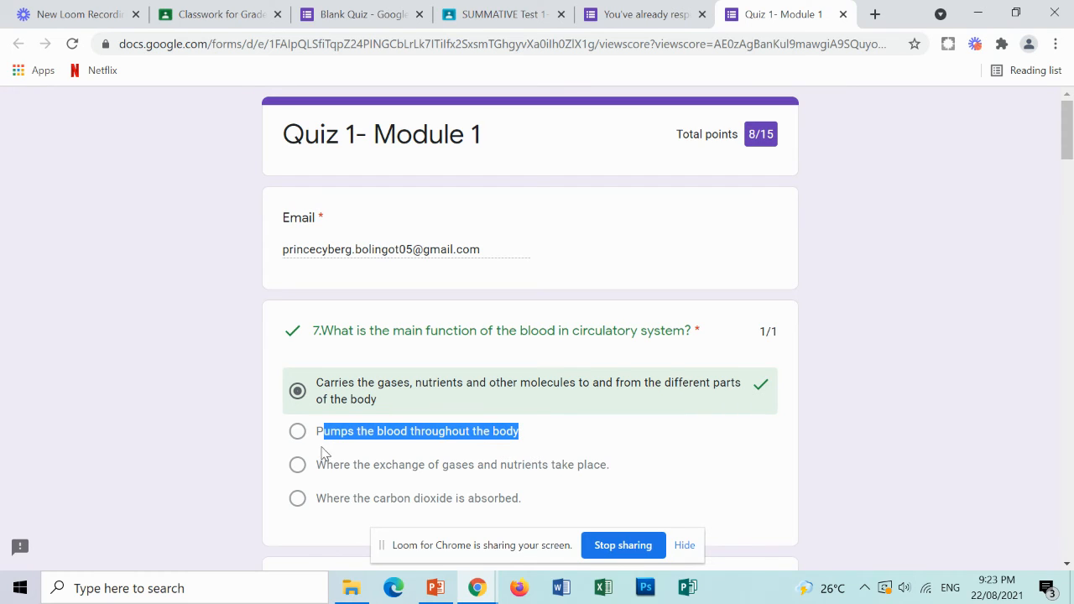
pyautogui.click(319, 434)
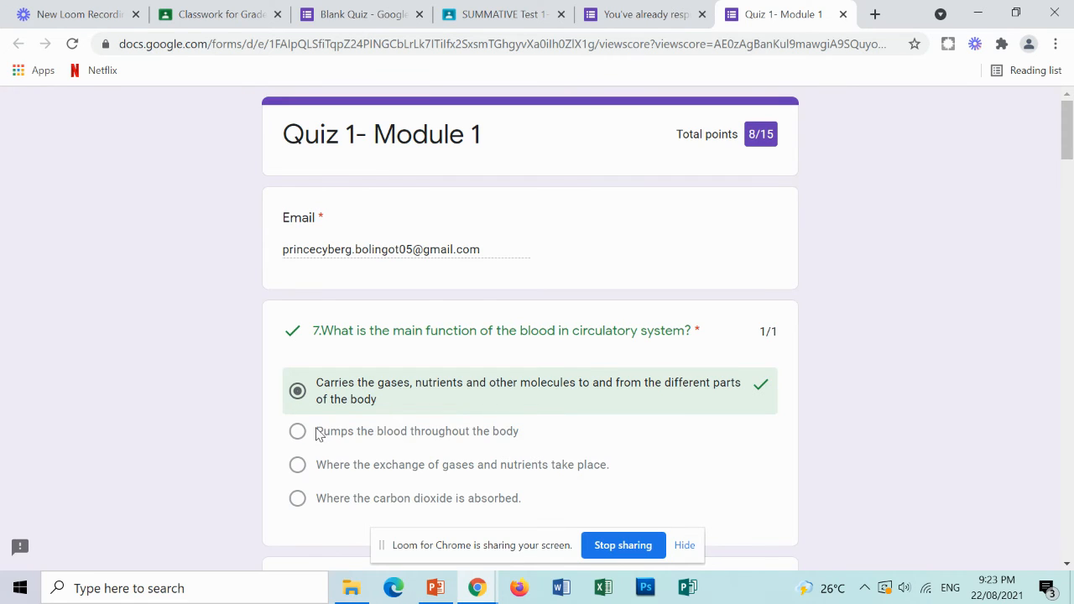
pyautogui.keyDown('shift'); pyautogui.click(516, 443); pyautogui.keyUp('shift')
pyautogui.hotkey('ctrl', 'c')
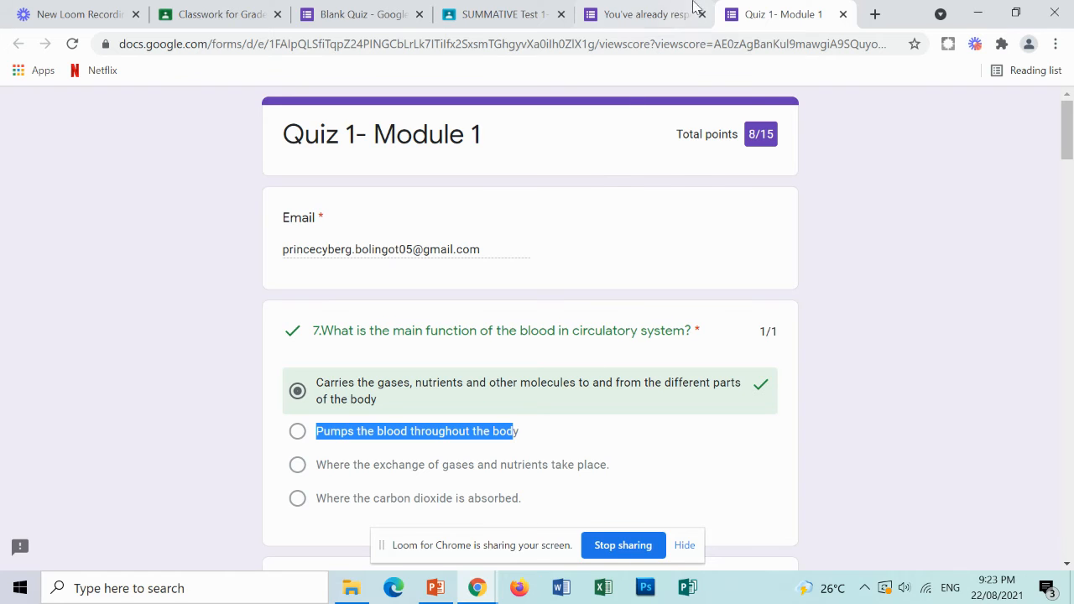
pyautogui.click(411, 8)
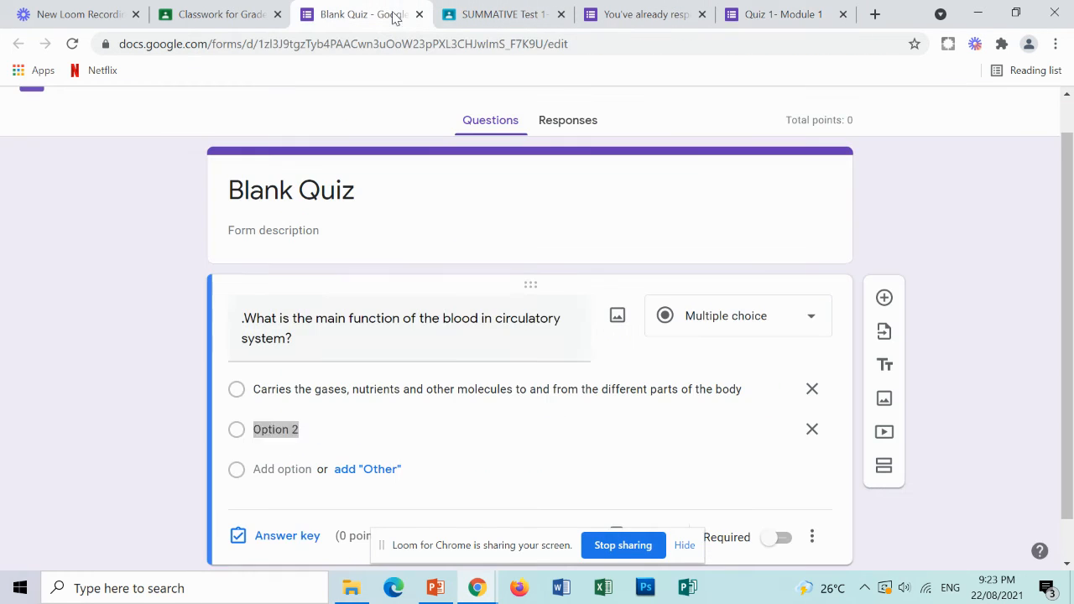
pyautogui.hotkey('ctrl', 'v')
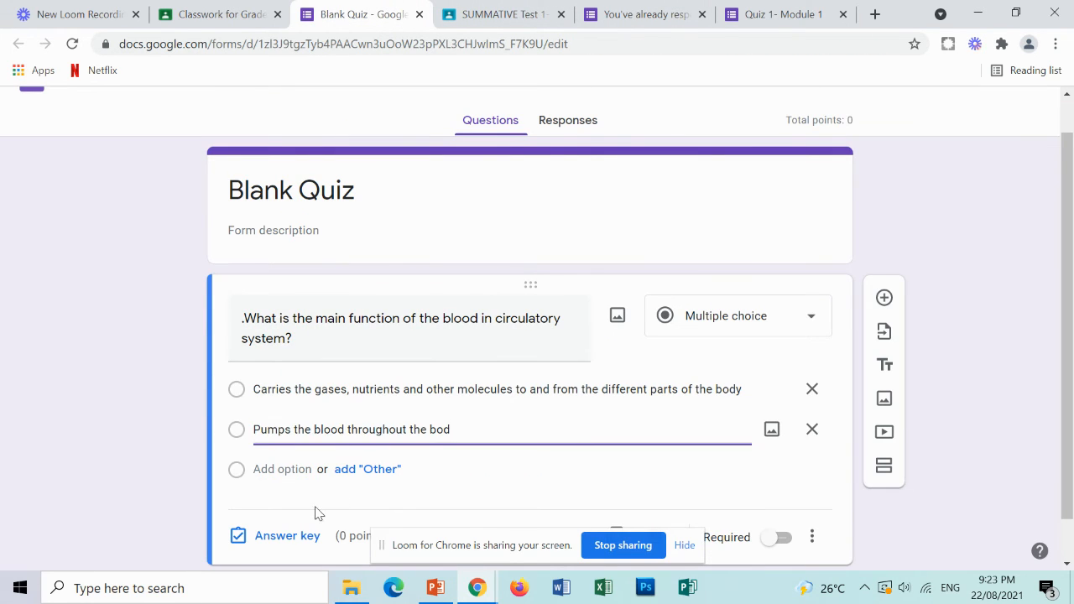
# Open the answer key, mark the "Carries the gases, nutrients…" option as correct, and finish.
pyautogui.click(269, 537)
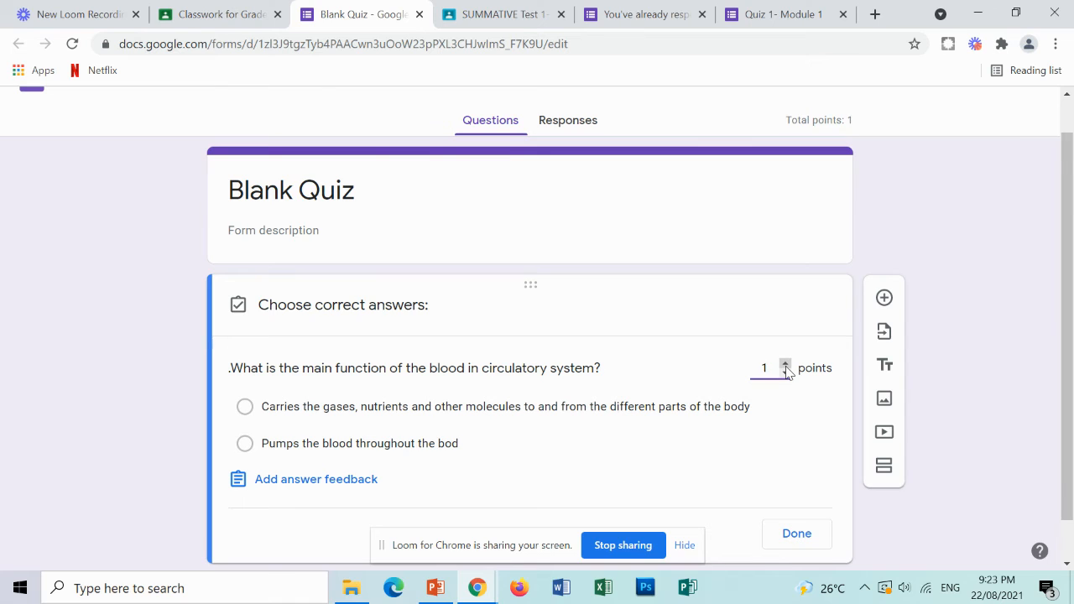
pyautogui.click(252, 411)
pyautogui.click(251, 411)
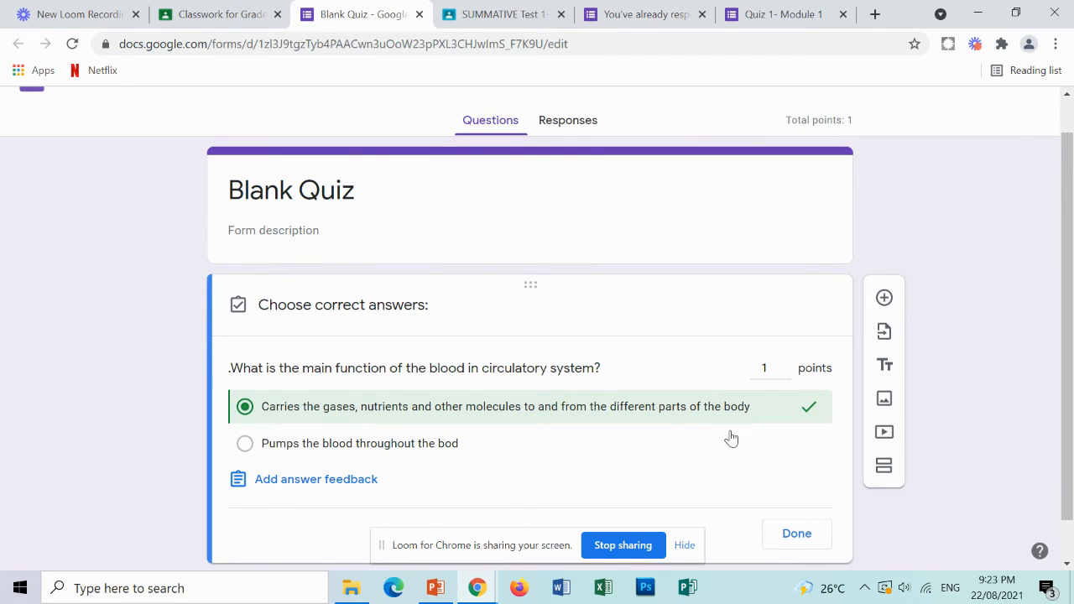
pyautogui.scroll(-1, 739, 447)
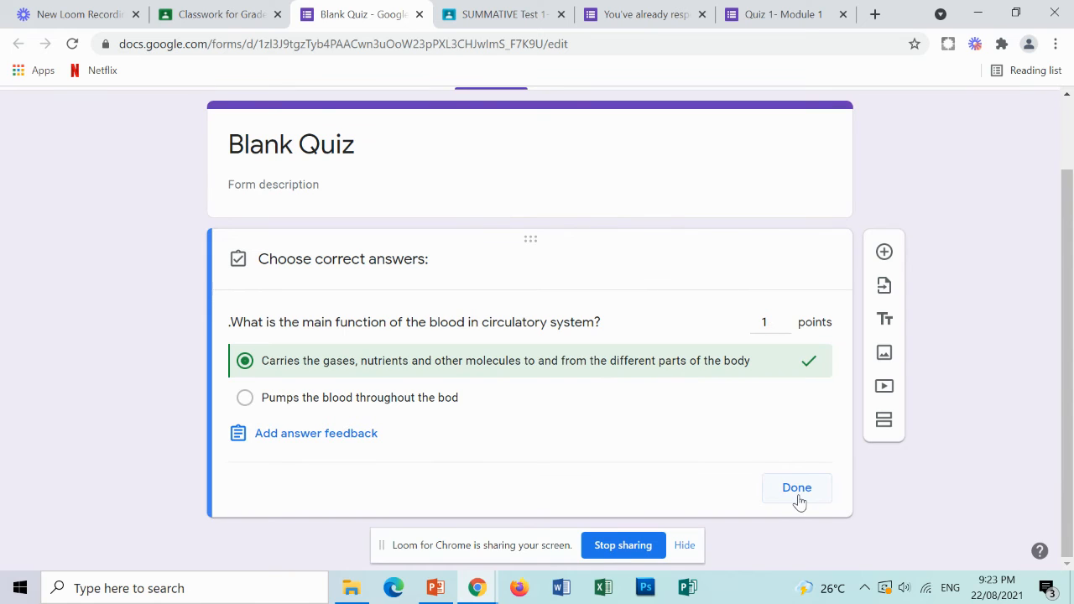
pyautogui.click(798, 495)
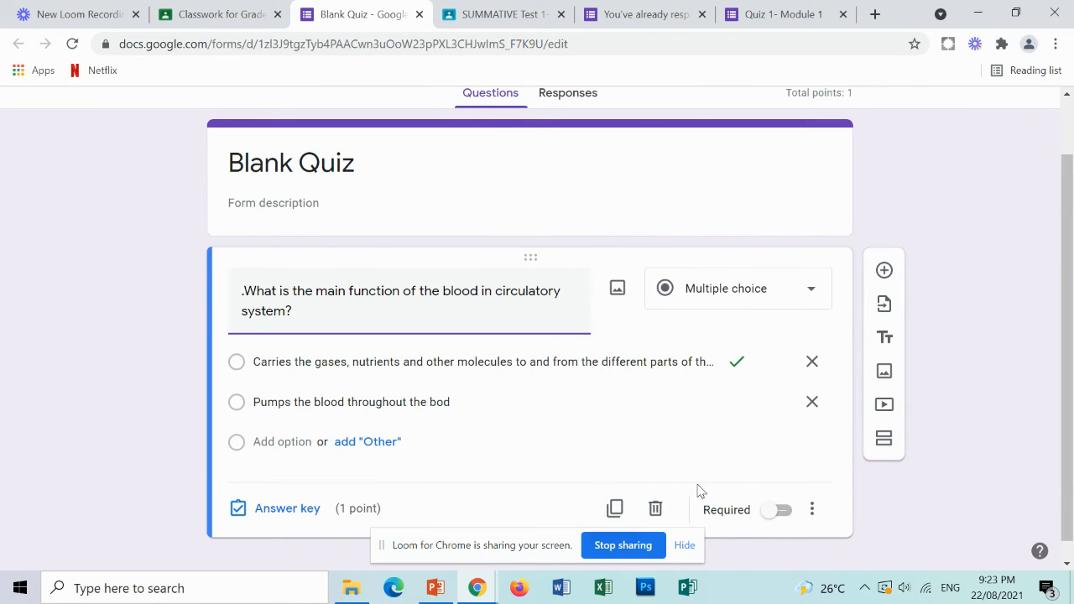
# Make the question required and turn on Shuffle option order.
pyautogui.click(769, 512)
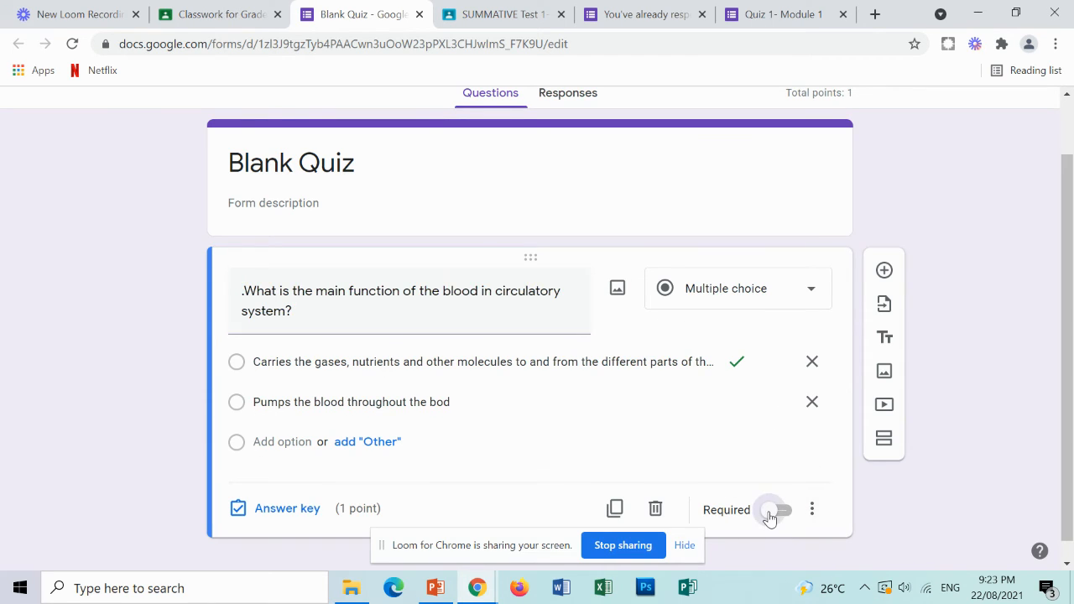
pyautogui.click(815, 519)
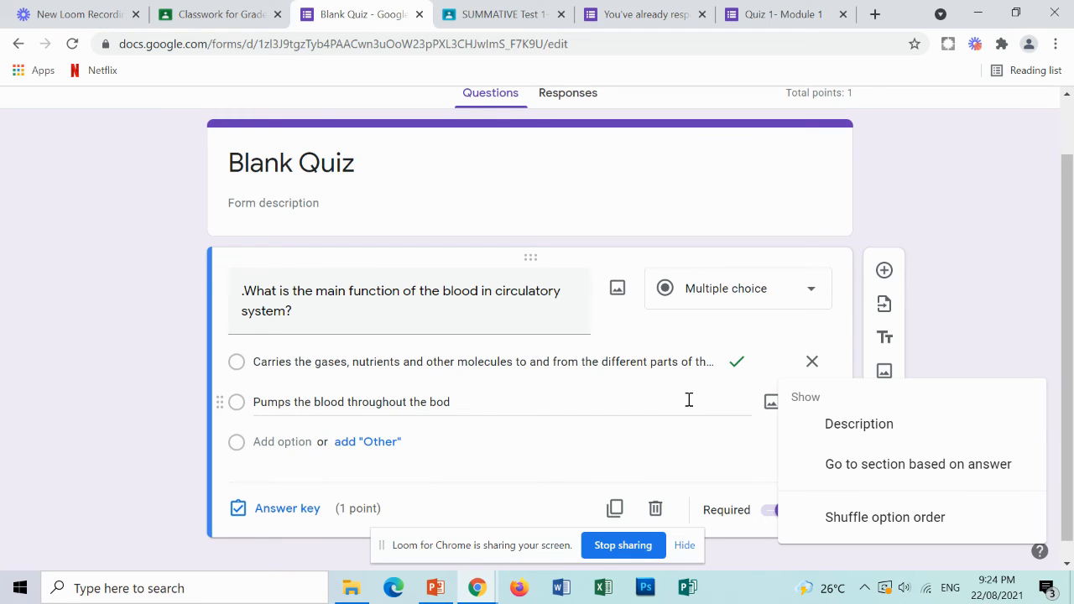
pyautogui.click(884, 516)
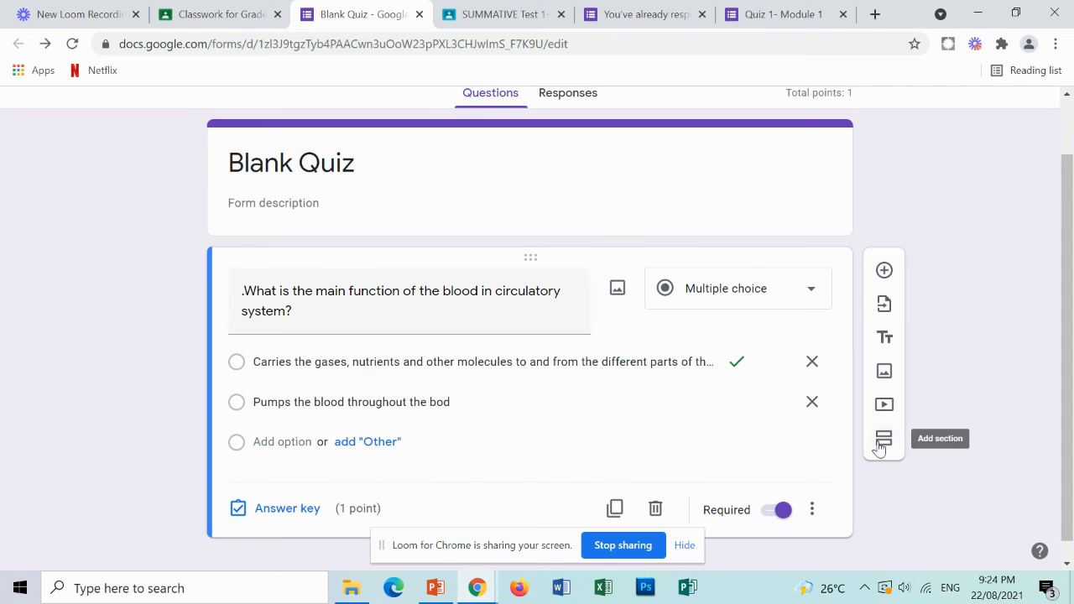
pyautogui.scroll(1, 448, 402)
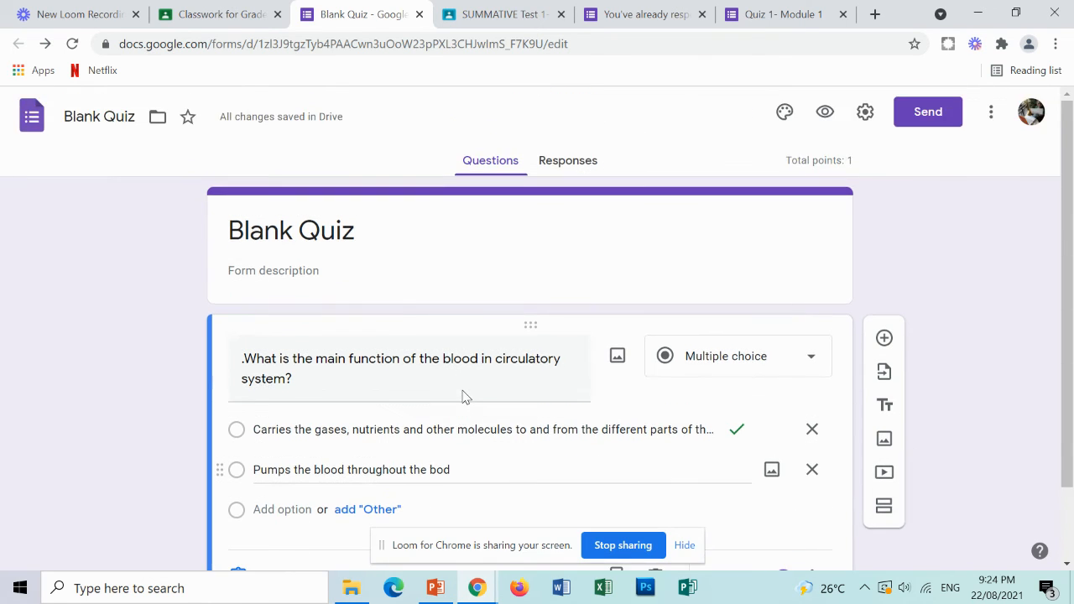
pyautogui.scroll(-1, 462, 395)
pyautogui.scroll(1, 463, 390)
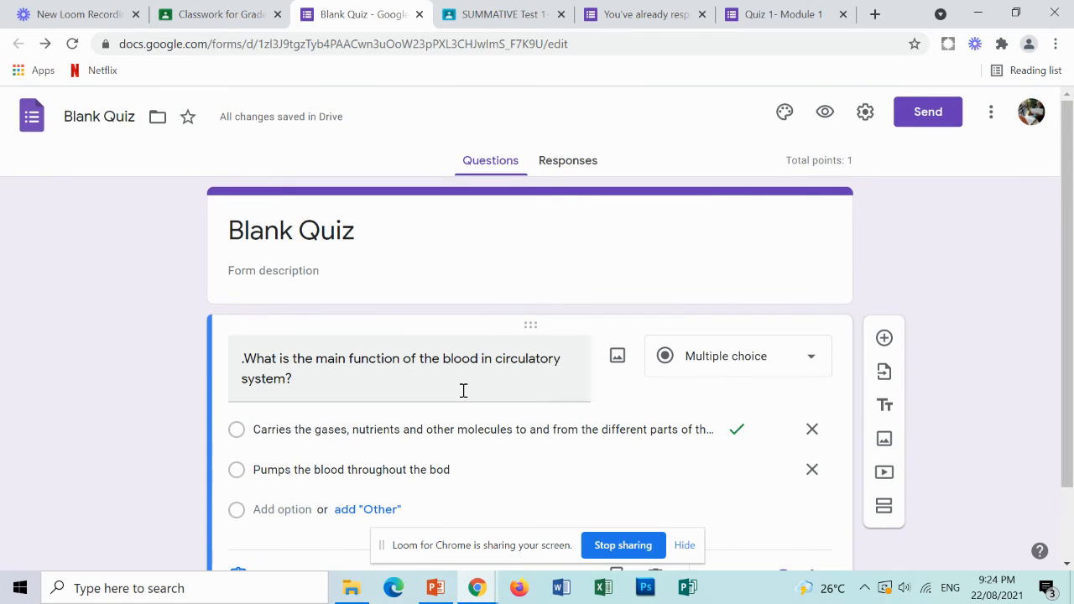
# Open the send options and copy the form's shortened link.
pyautogui.click(938, 122)
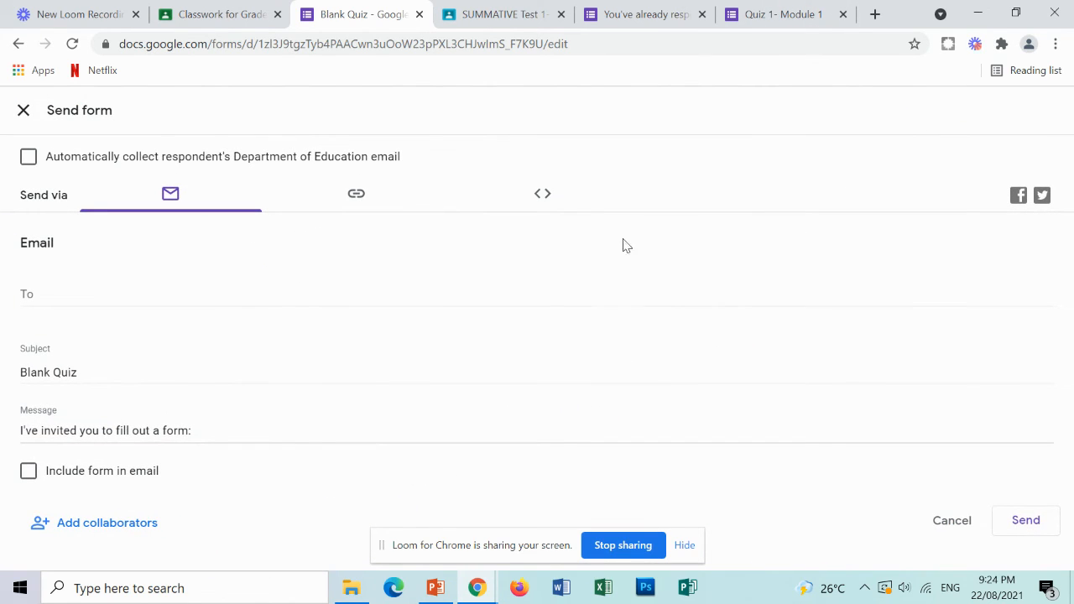
pyautogui.click(363, 200)
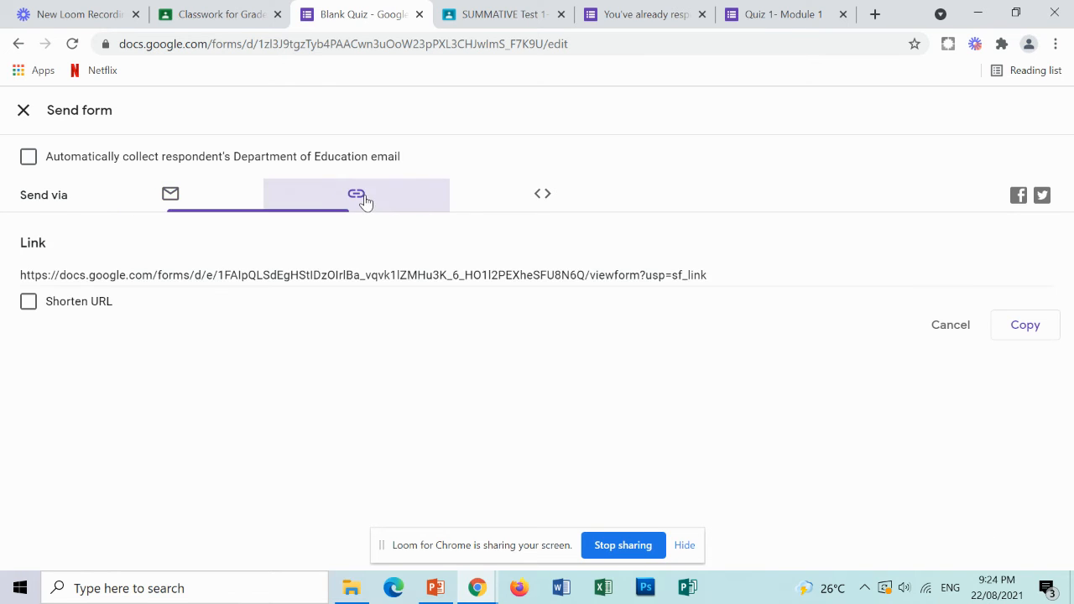
pyautogui.click(28, 303)
pyautogui.click(1015, 329)
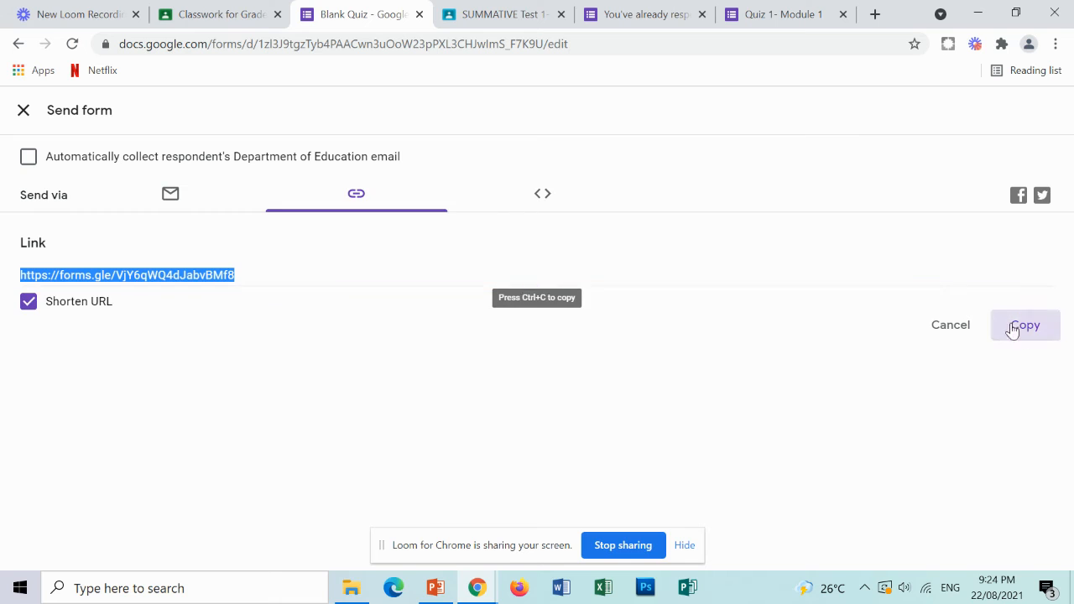
# Attach the copied forms.gle link to the Module quiz 1 assignment in Classroom.
pyautogui.click(211, 20)
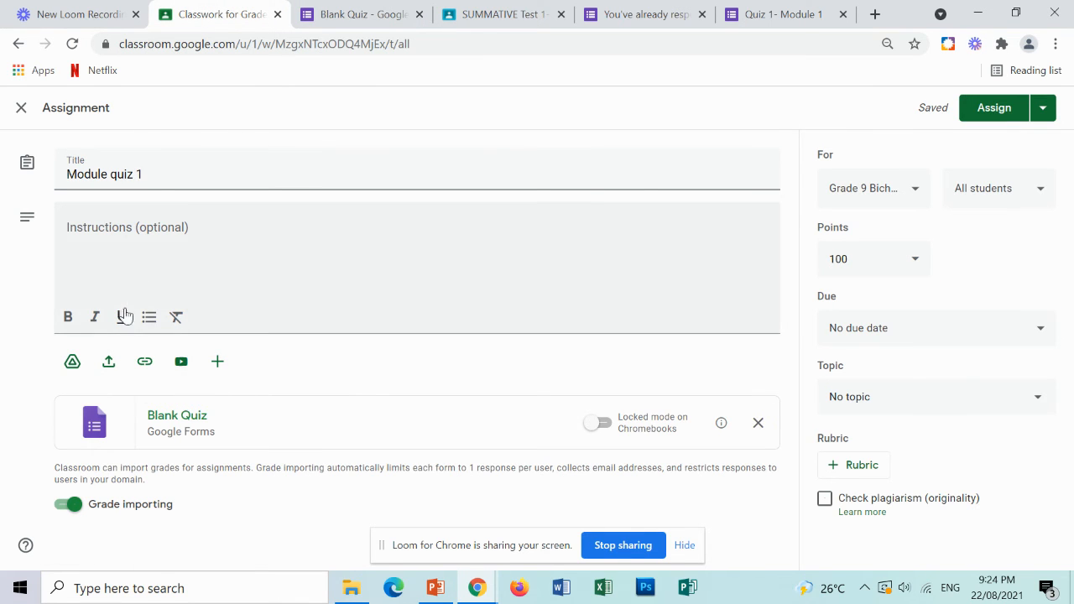
pyautogui.click(144, 362)
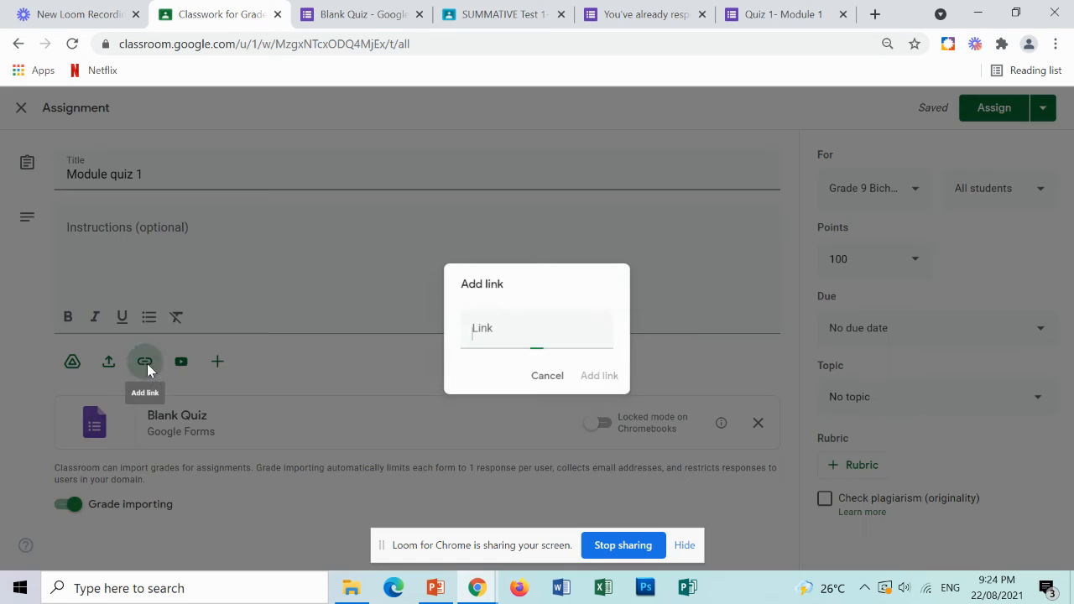
pyautogui.hotkey('ctrl', 'v')
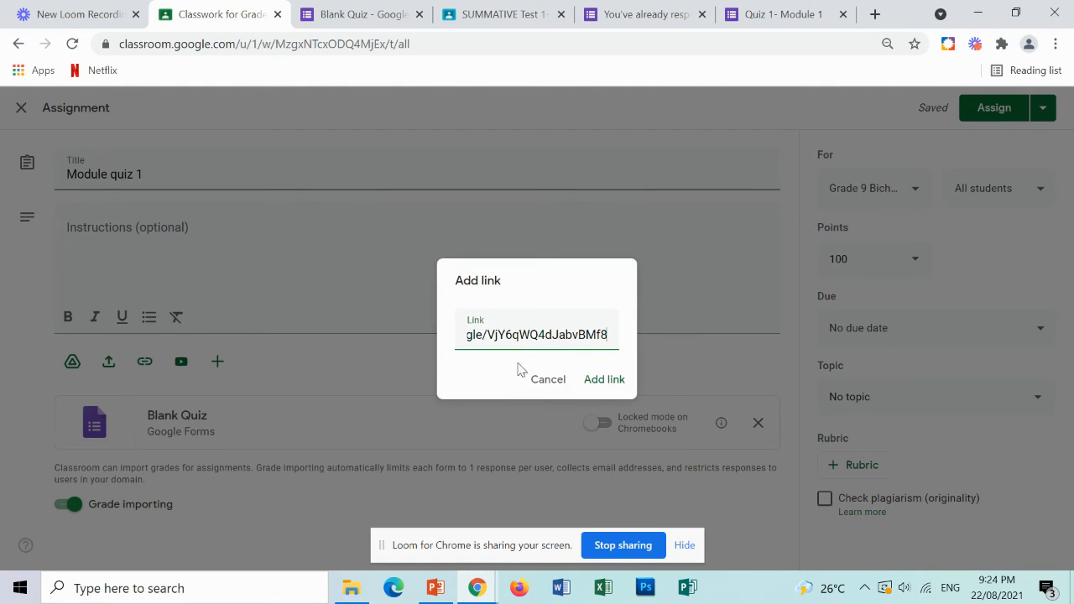
pyautogui.click(605, 382)
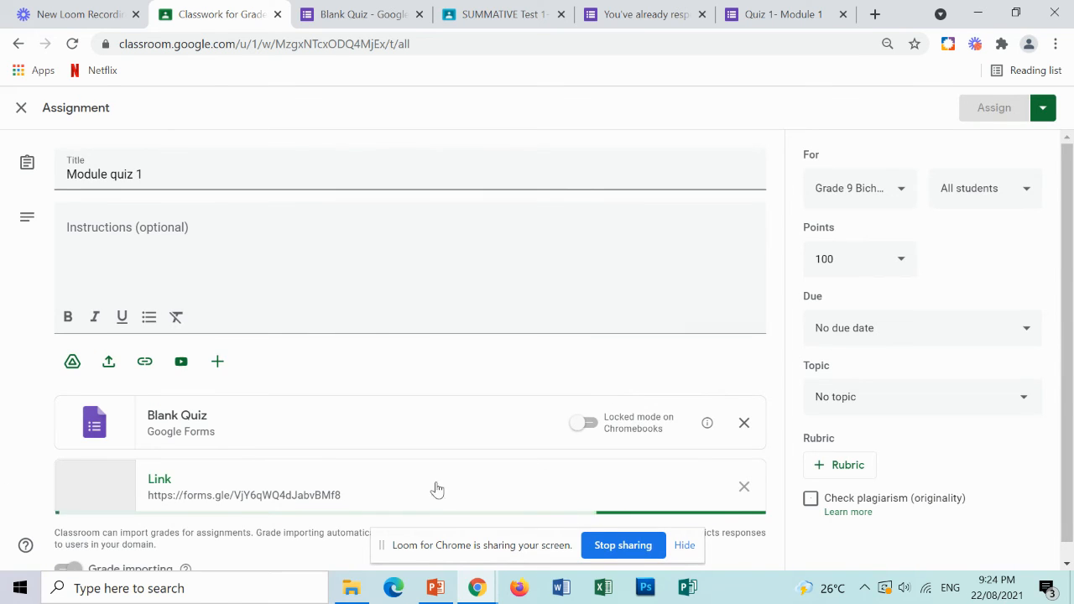
# Remove the Blank Quiz attachment from the assignment and set its points to 10.
pyautogui.click(744, 424)
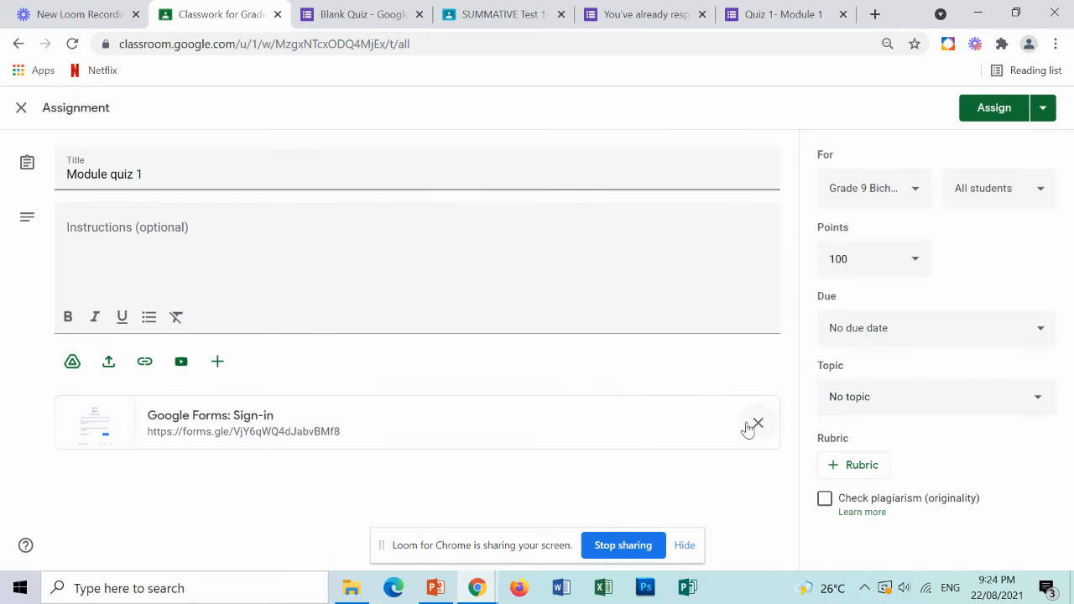
pyautogui.click(906, 263)
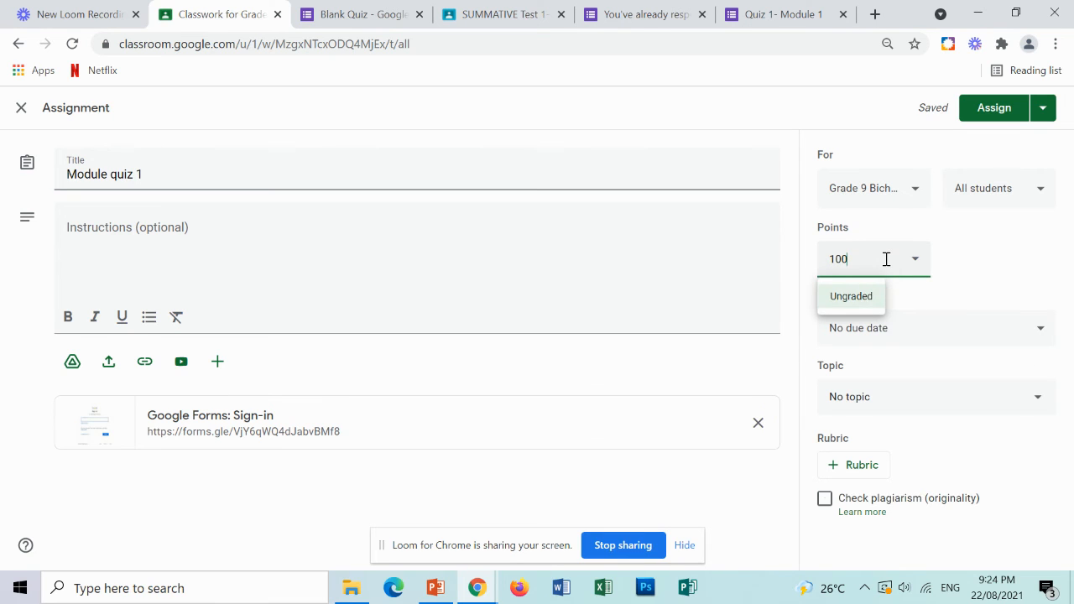
pyautogui.moveTo(886, 256); pyautogui.dragTo(812, 272)
pyautogui.write('1')
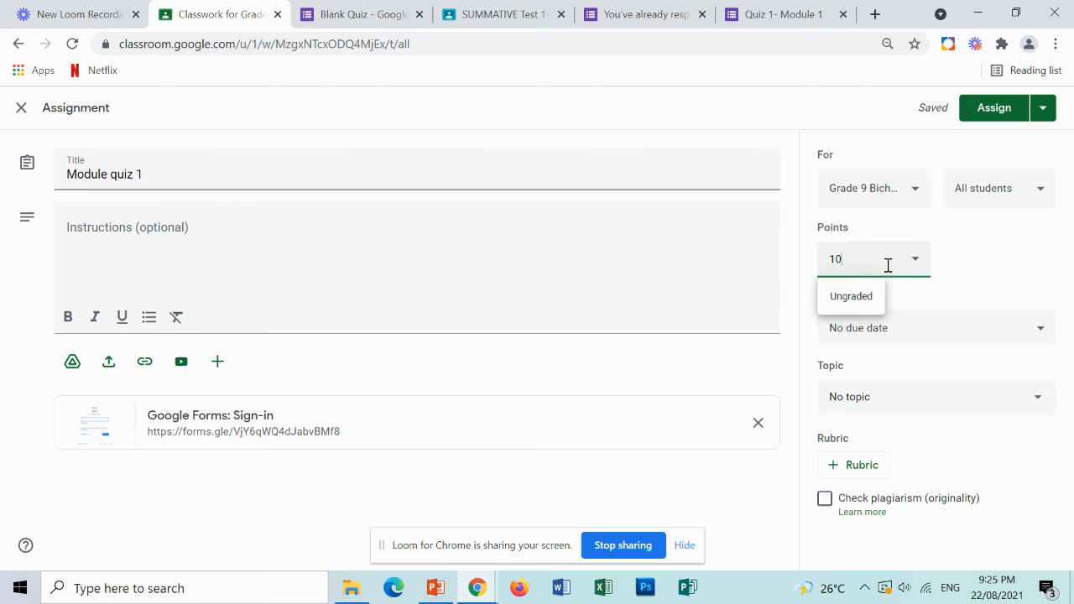
# Set the assignment's due date to Aug 26, 2021 and clear the due time.
pyautogui.click(1038, 339)
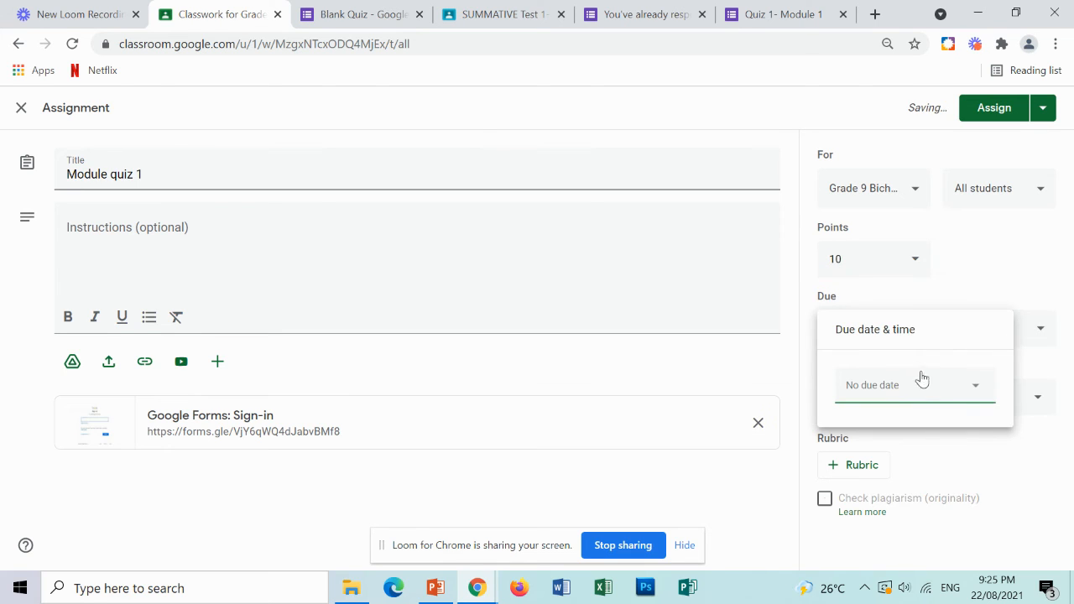
pyautogui.click(938, 388)
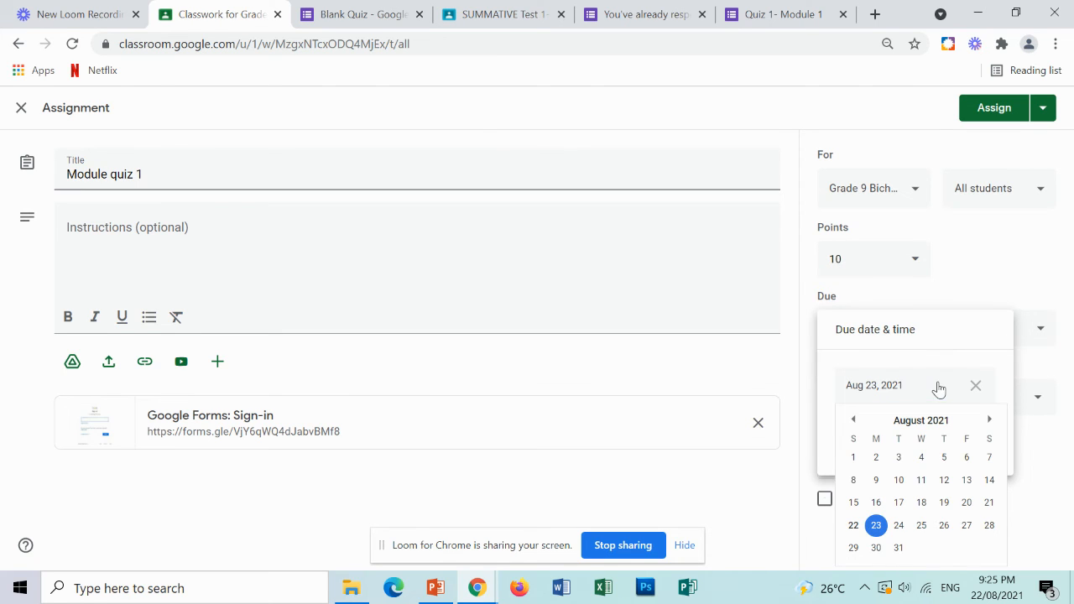
pyautogui.click(945, 525)
pyautogui.click(909, 430)
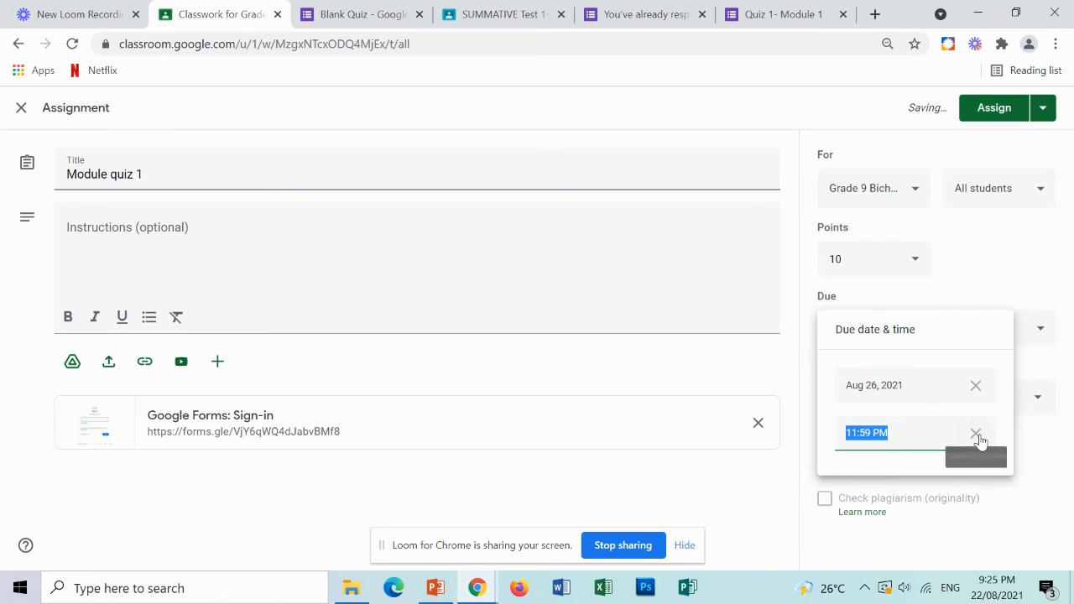
pyautogui.click(978, 439)
pyautogui.click(1007, 276)
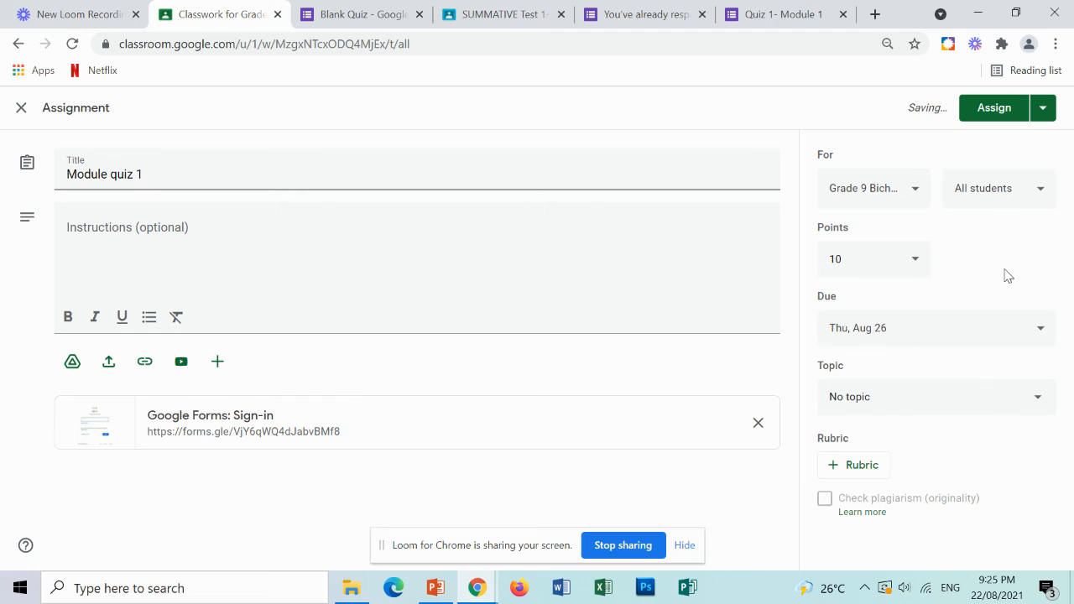
# Put the Module quiz 1 assignment under the Respiratory System topic and assign it.
pyautogui.click(991, 405)
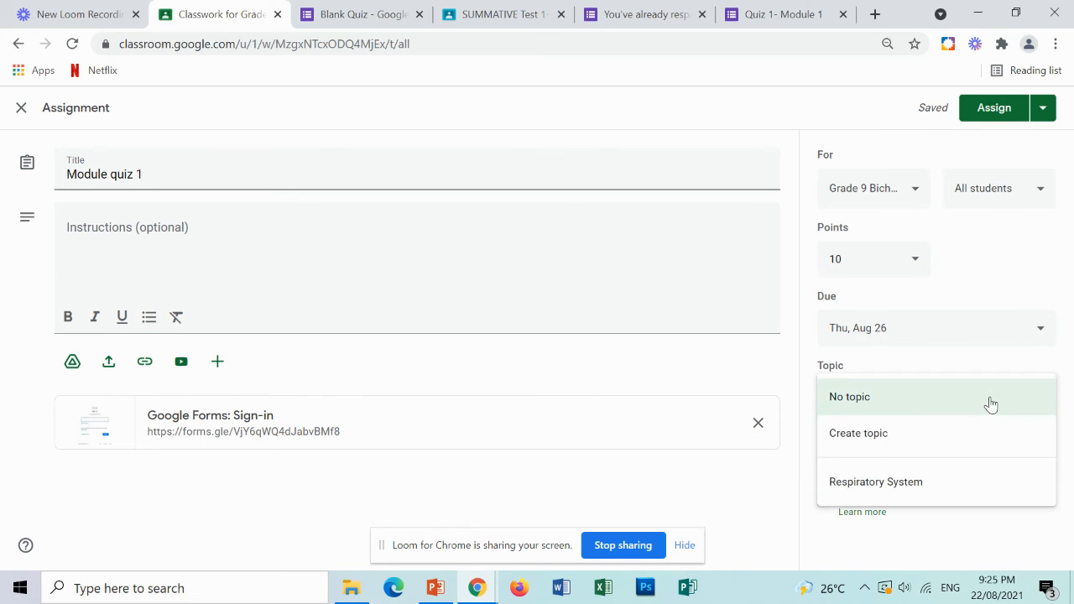
pyautogui.click(957, 498)
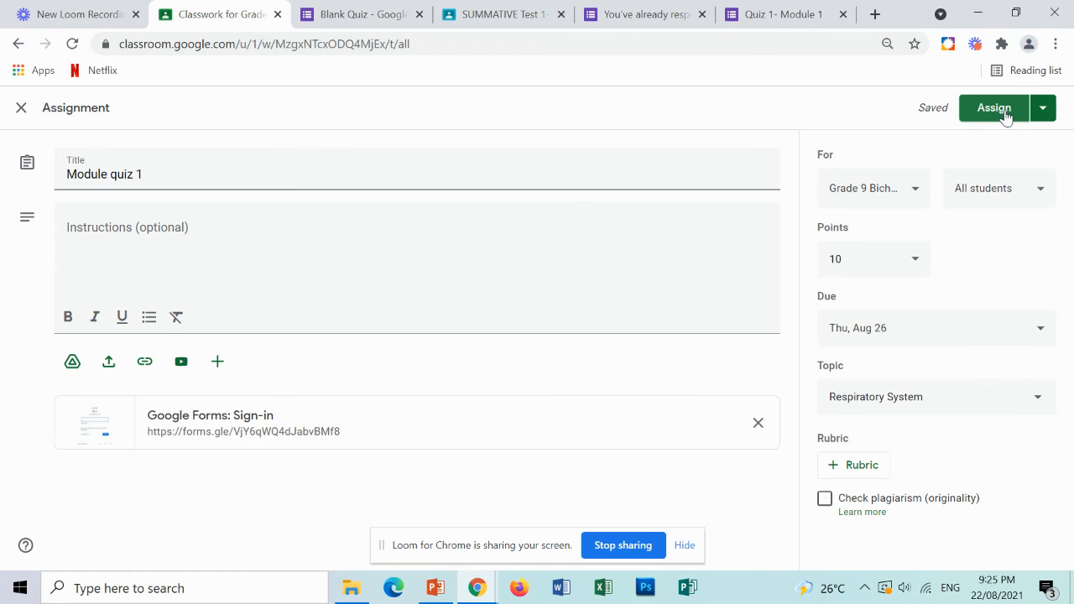
pyautogui.click(1045, 110)
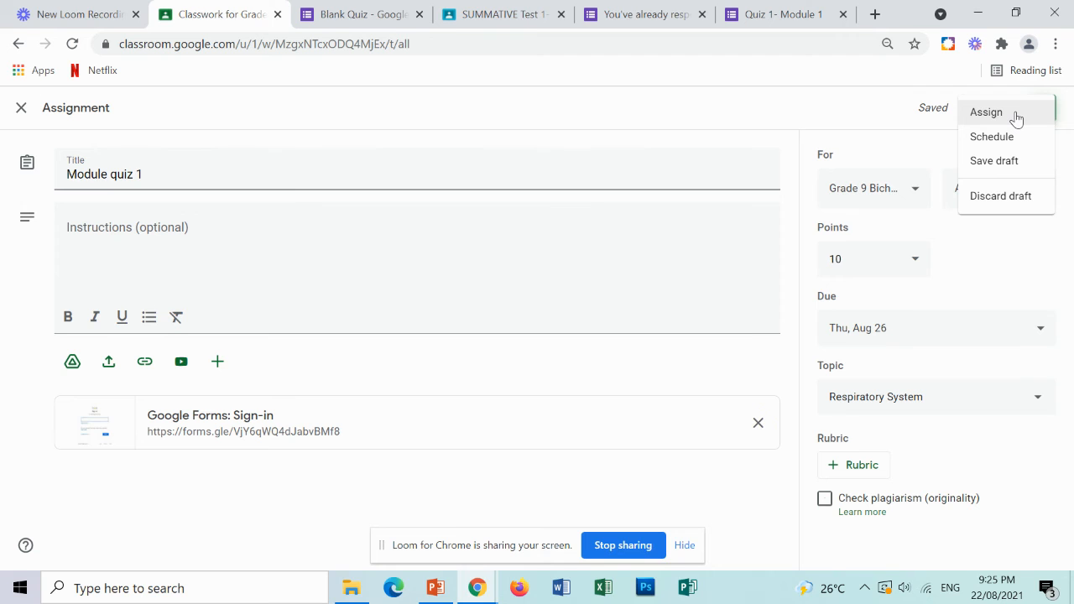
pyautogui.click(1015, 116)
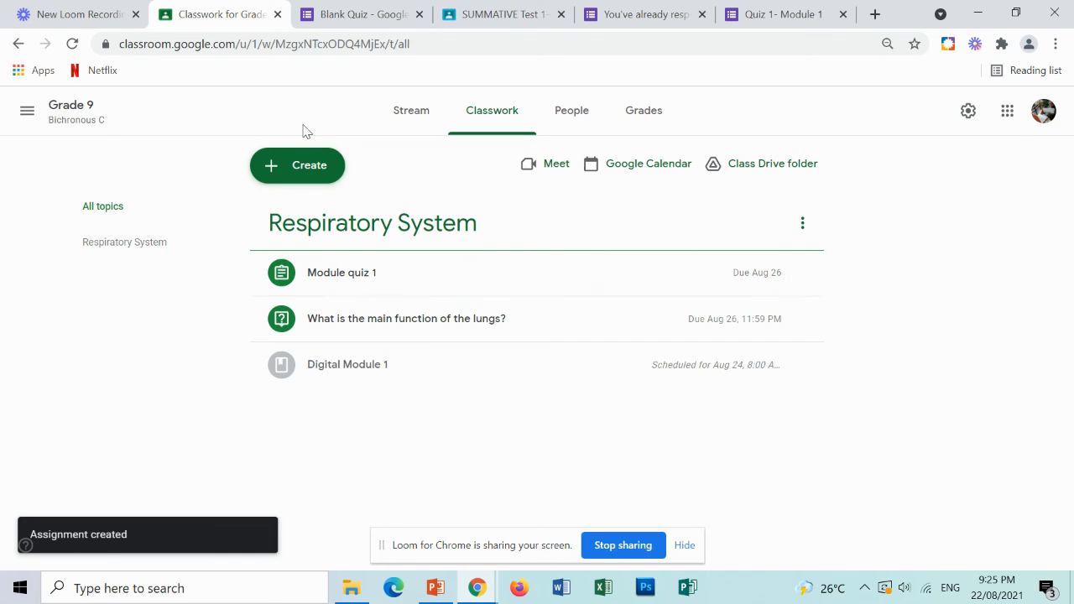
# Reuse the Activity 1: Name Me post from the Grade 9 Bichronous B class.
pyautogui.click(312, 172)
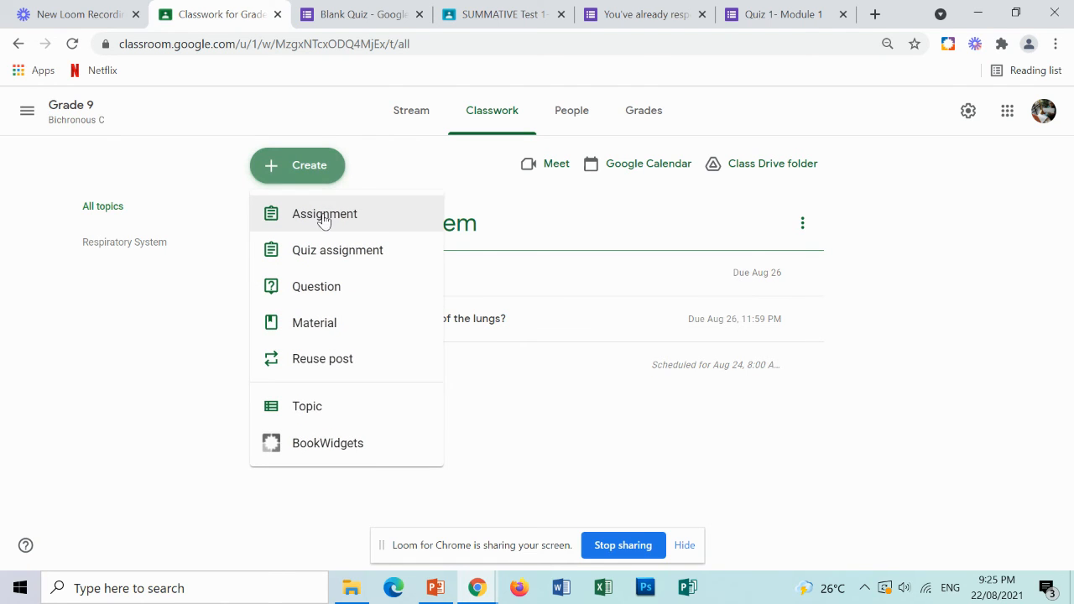
pyautogui.click(349, 362)
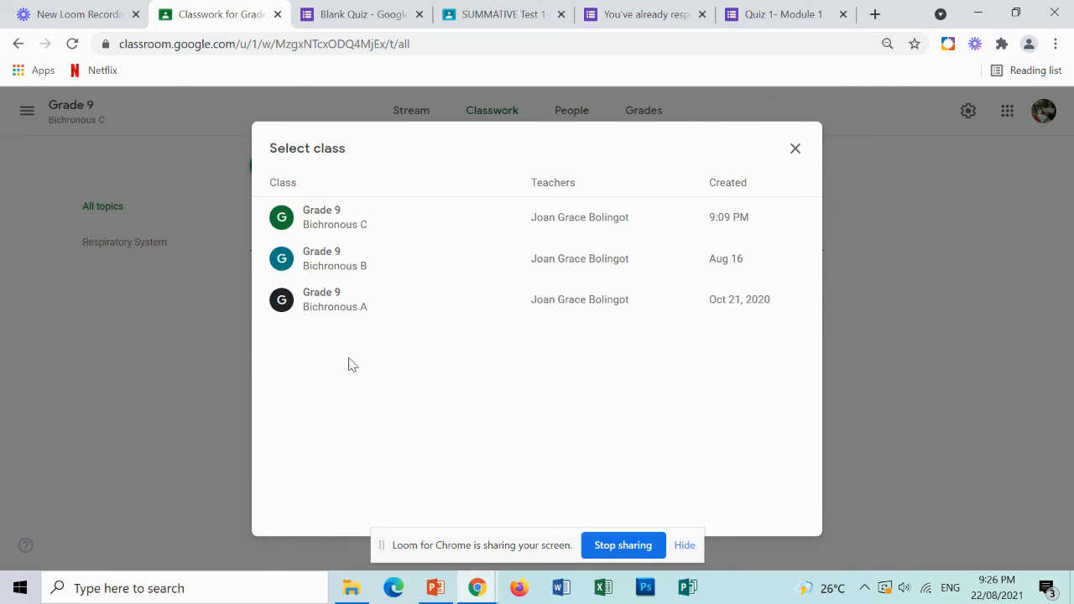
pyautogui.click(437, 283)
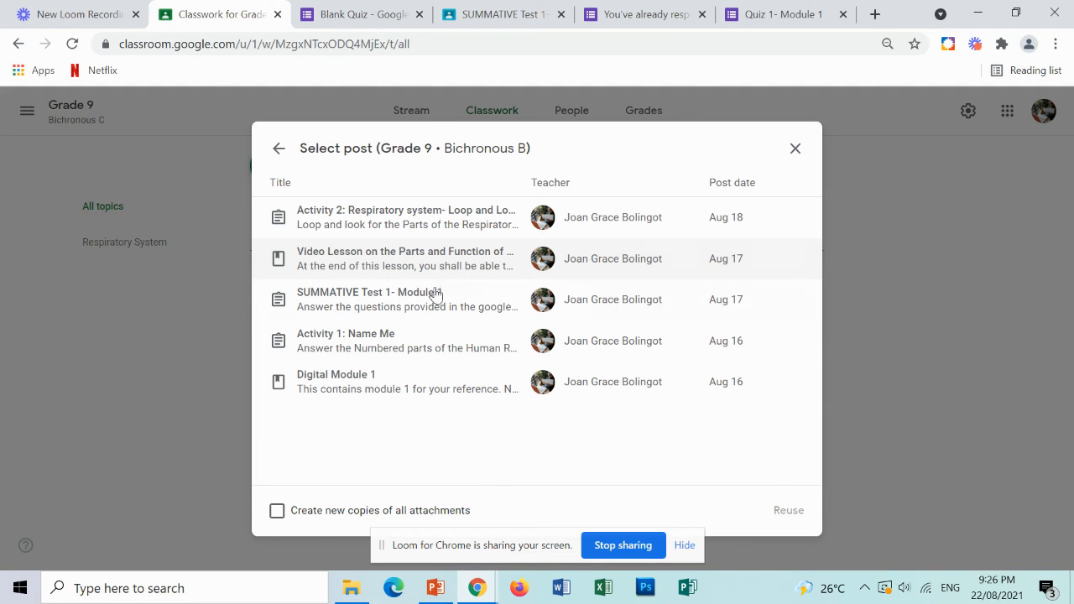
pyautogui.click(395, 355)
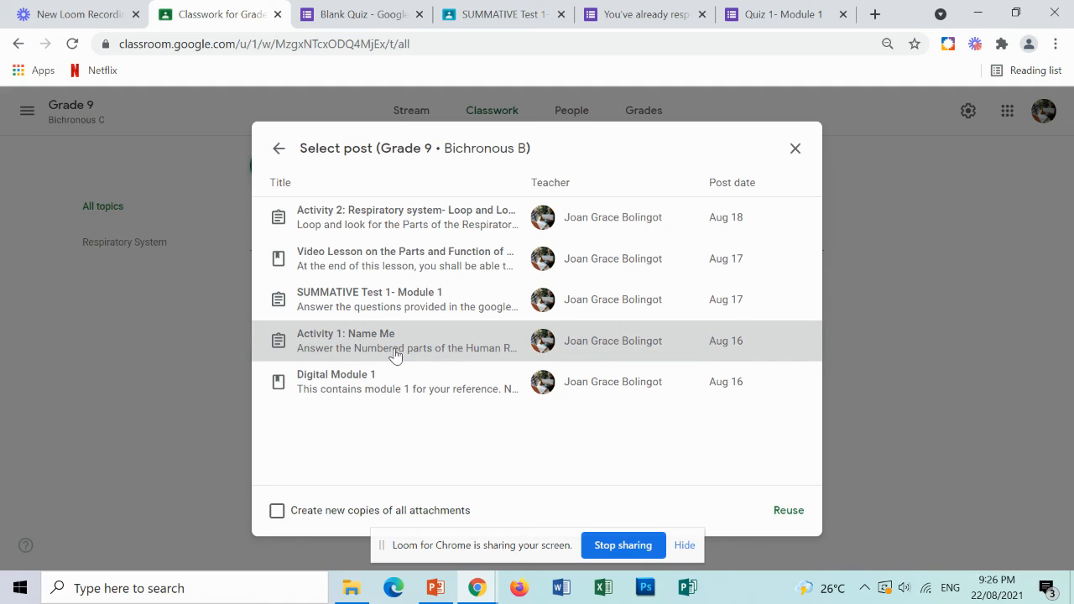
pyautogui.click(787, 512)
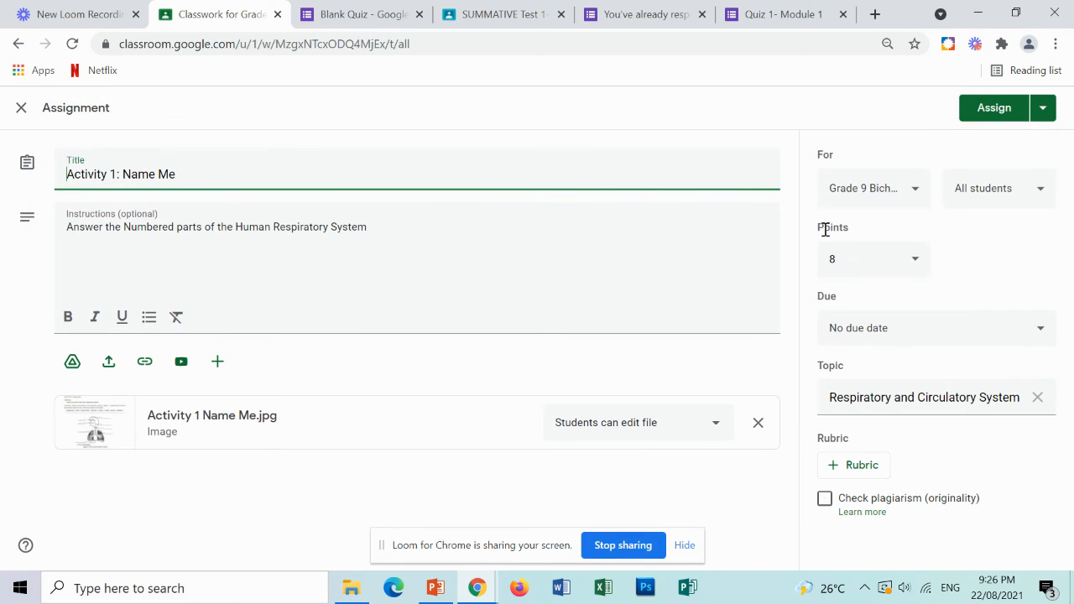
# Set the reused activity's due date to Aug 26, 2021.
pyautogui.click(896, 342)
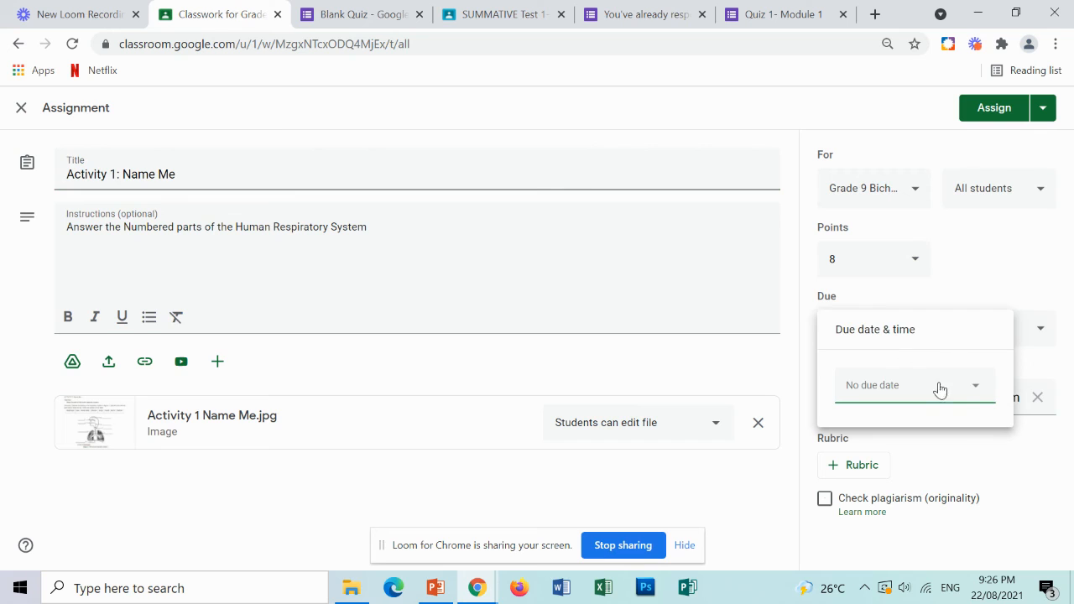
pyautogui.click(968, 393)
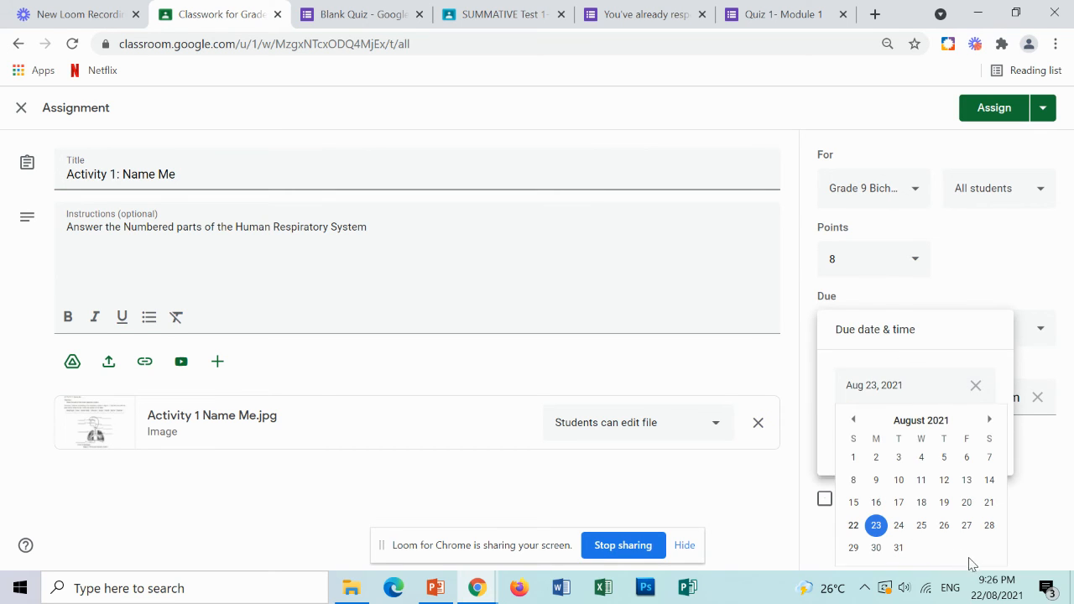
pyautogui.click(943, 527)
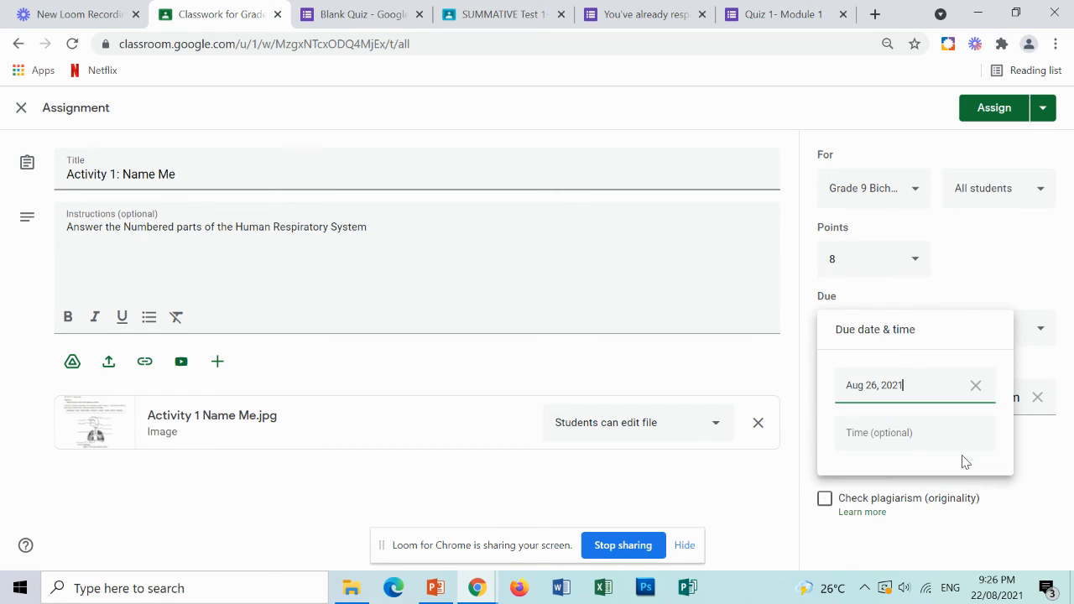
pyautogui.click(1032, 366)
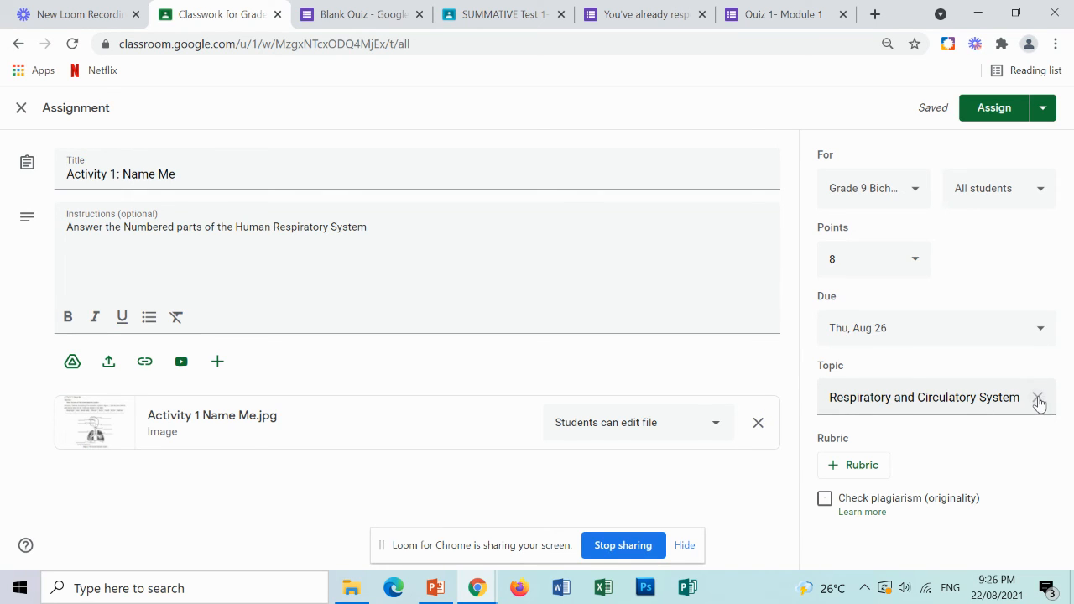
# Change the activity's topic to Respiratory System and assign it.
pyautogui.click(1038, 400)
pyautogui.click(995, 409)
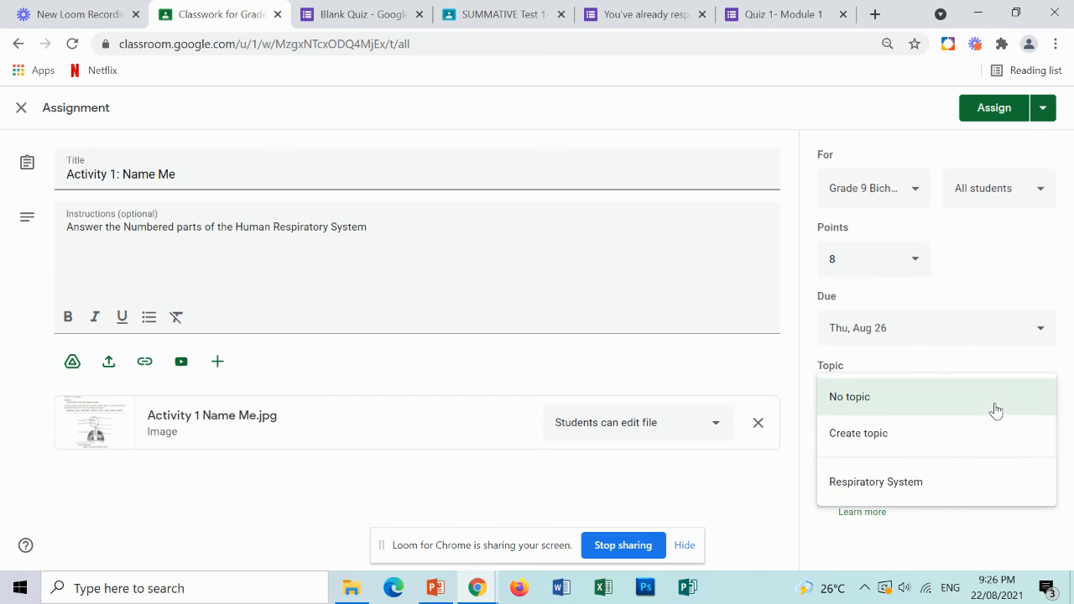
pyautogui.click(943, 487)
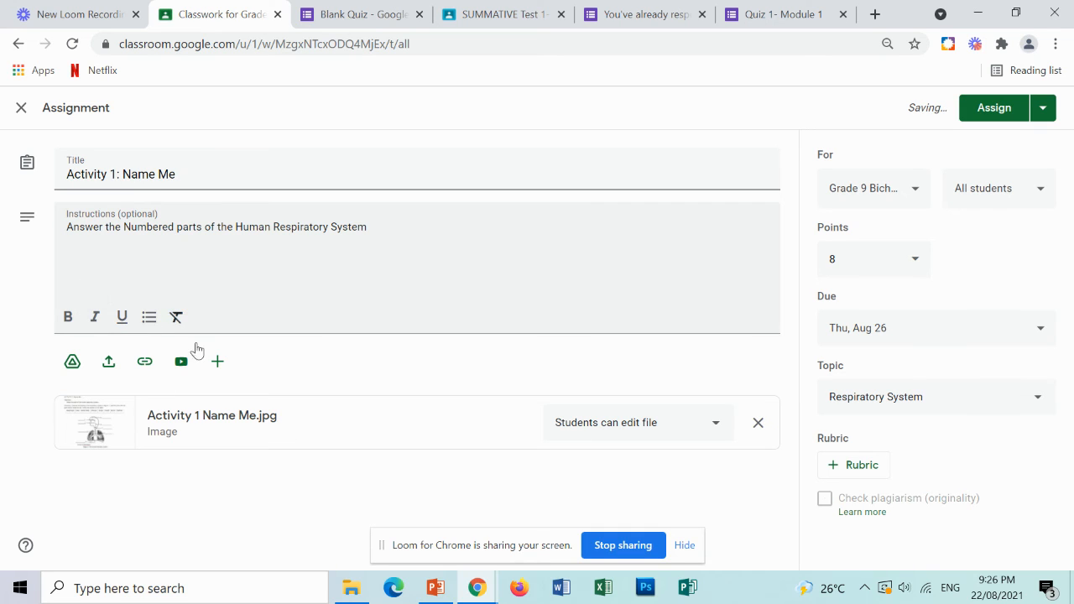
pyautogui.click(991, 112)
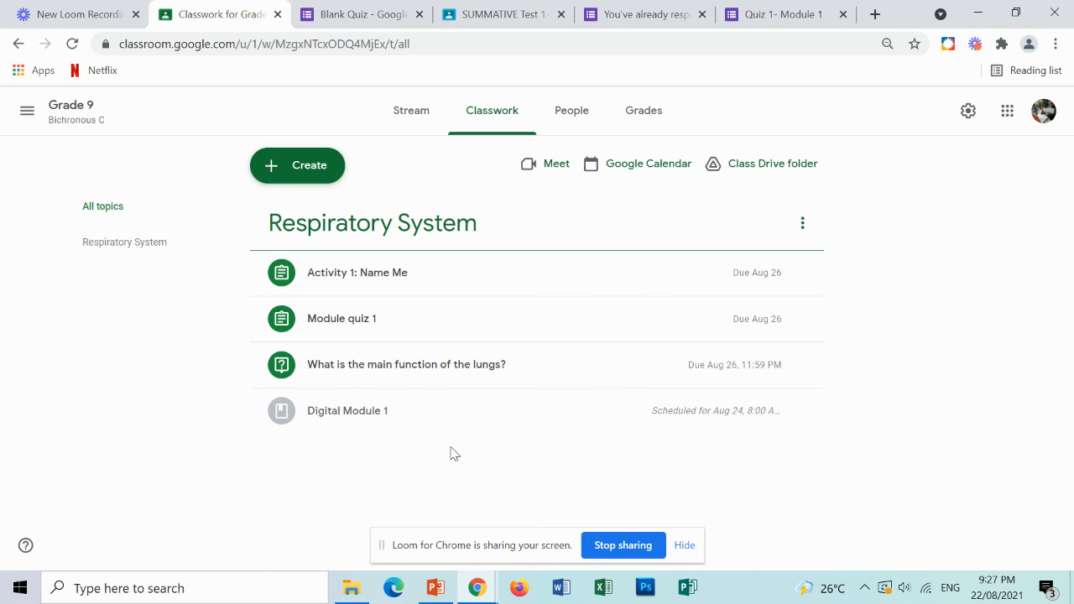
pyautogui.click(310, 172)
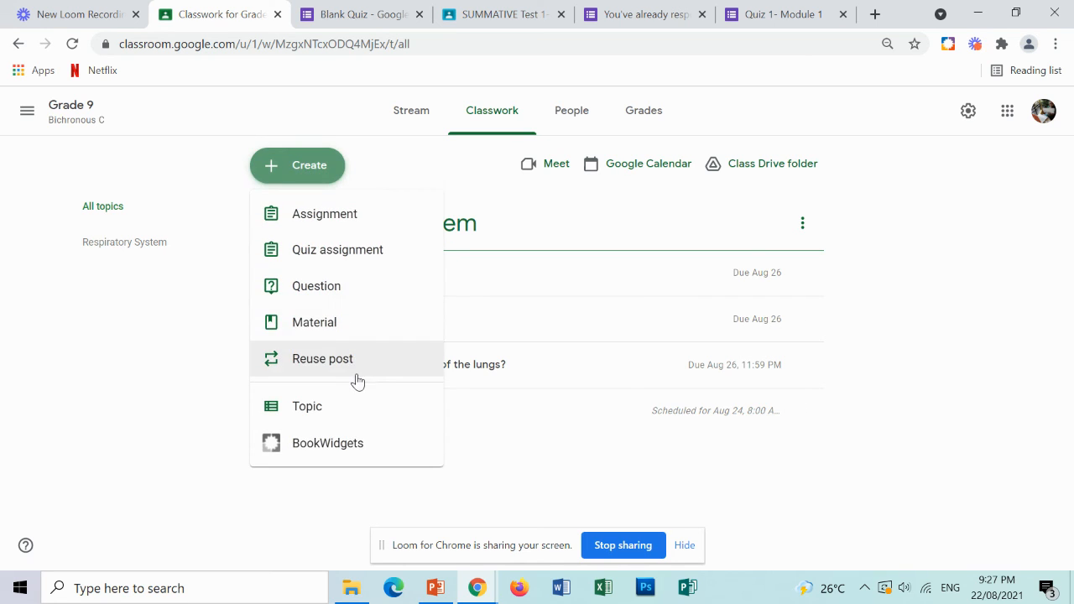
pyautogui.click(353, 324)
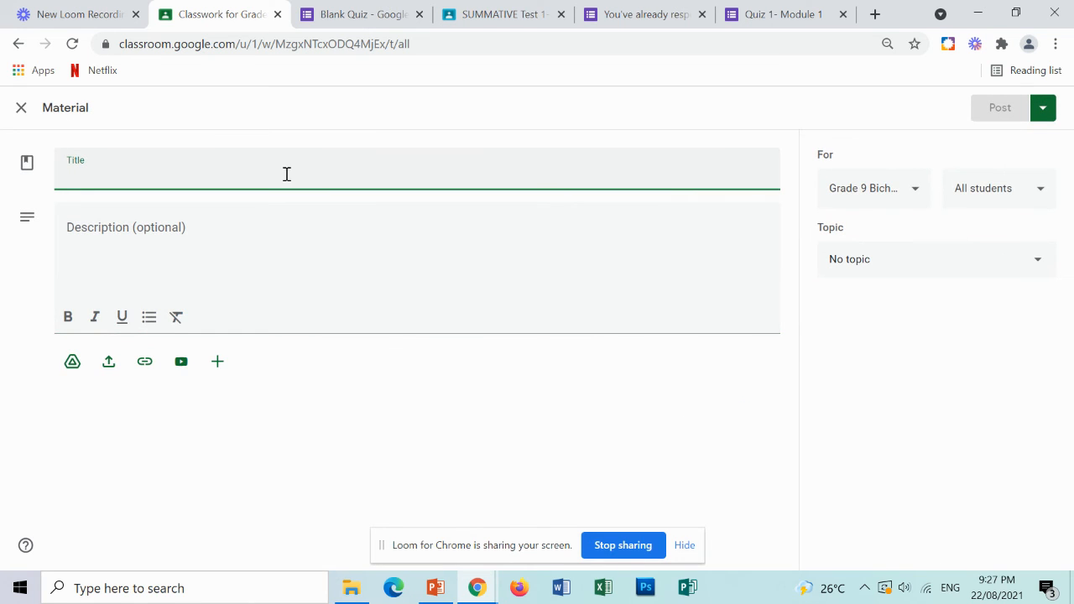
pyautogui.write('vid')
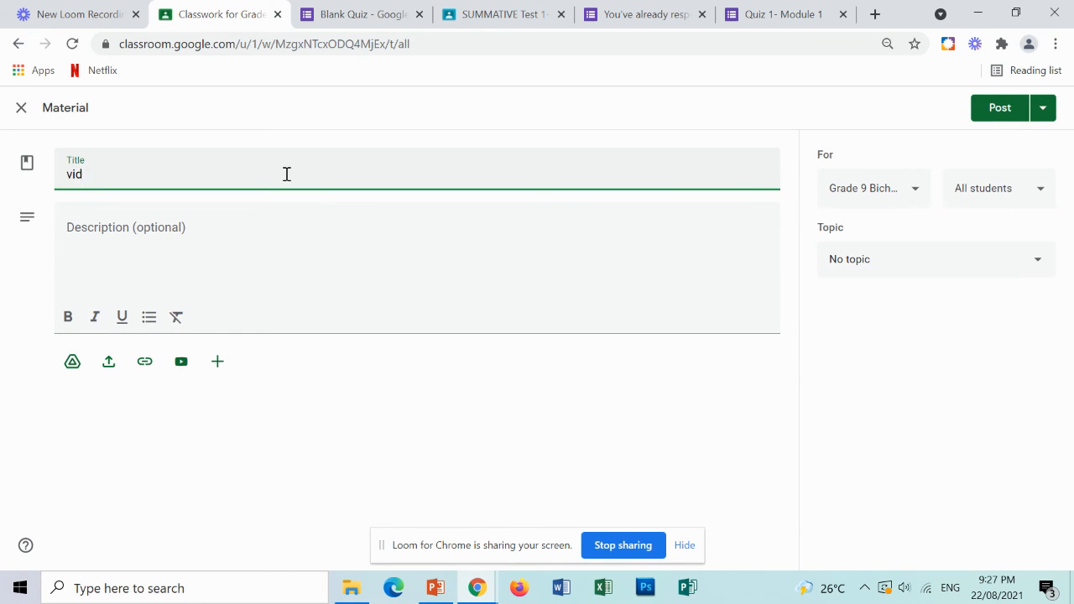
pyautogui.press('BackSpace')
pyautogui.press('BackSpace')
pyautogui.press('BackSpace')
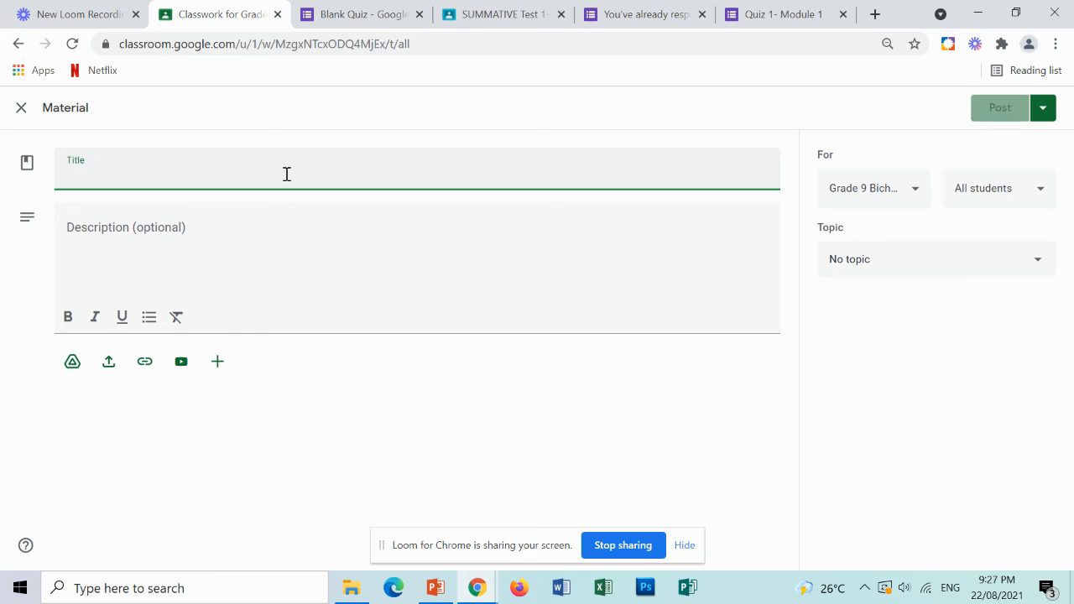
pyautogui.click(21, 109)
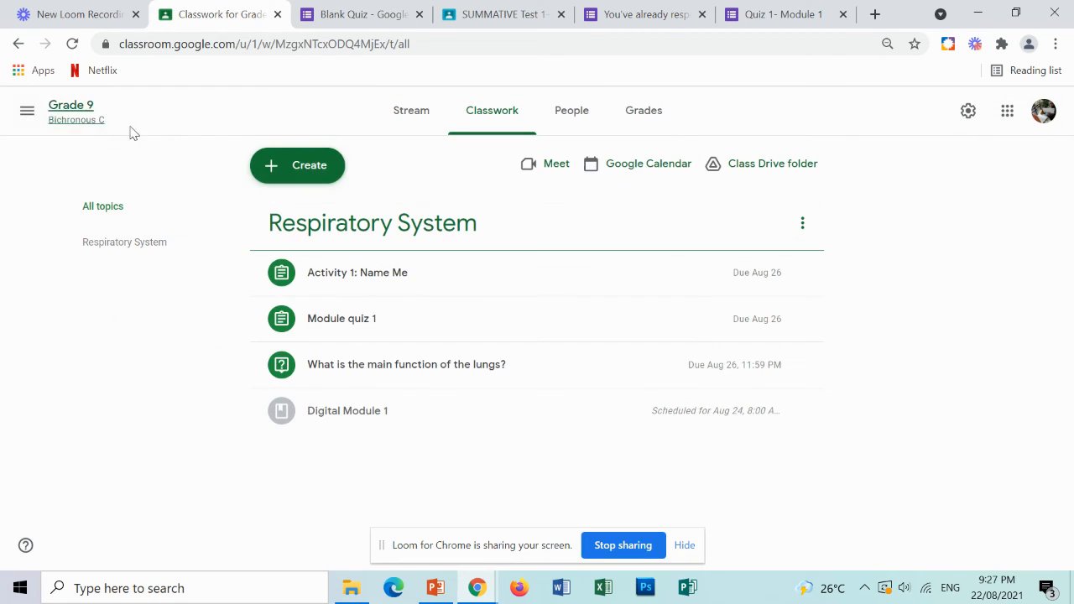
# Reuse the Video Lesson on the Parts and Function of Human Respiratory System post from Grade 9 Bichronous B.
pyautogui.click(310, 179)
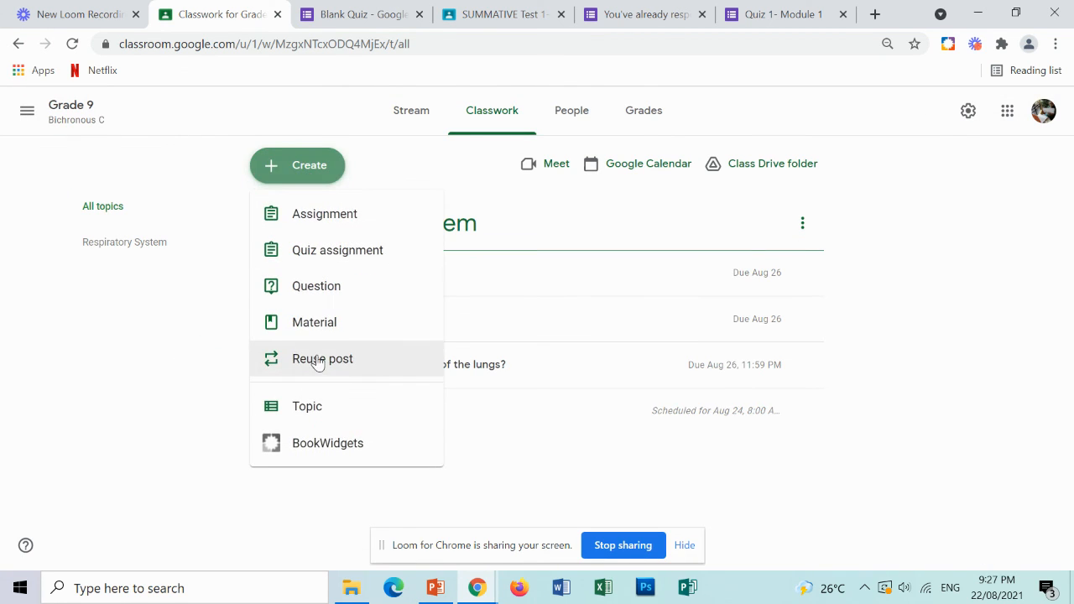
pyautogui.click(316, 360)
pyautogui.click(414, 269)
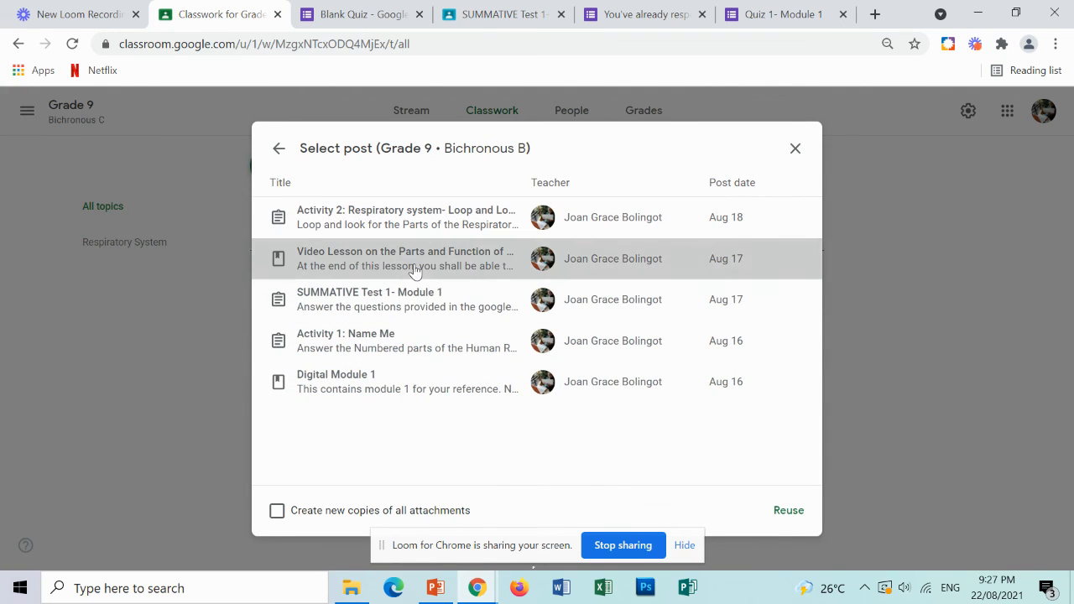
pyautogui.click(780, 511)
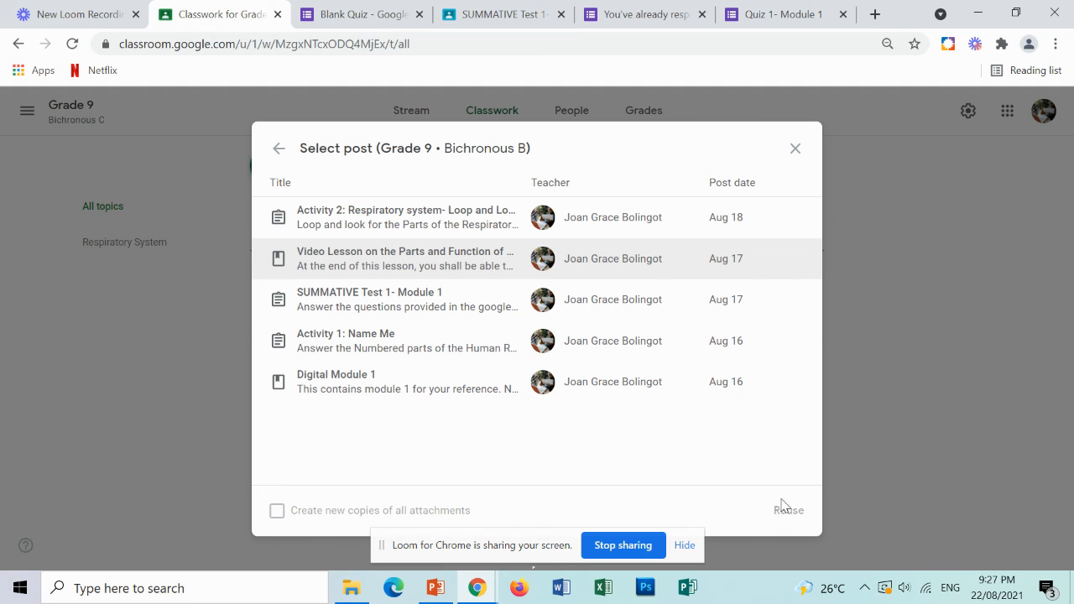
pyautogui.click(792, 509)
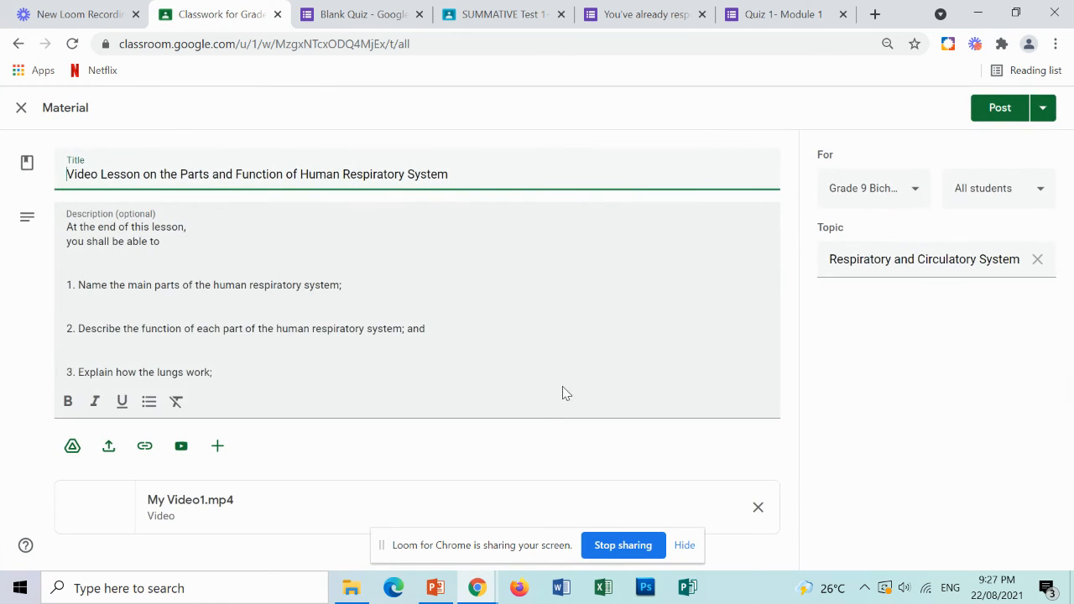
# Change the reused material's topic to Respiratory System.
pyautogui.click(968, 269)
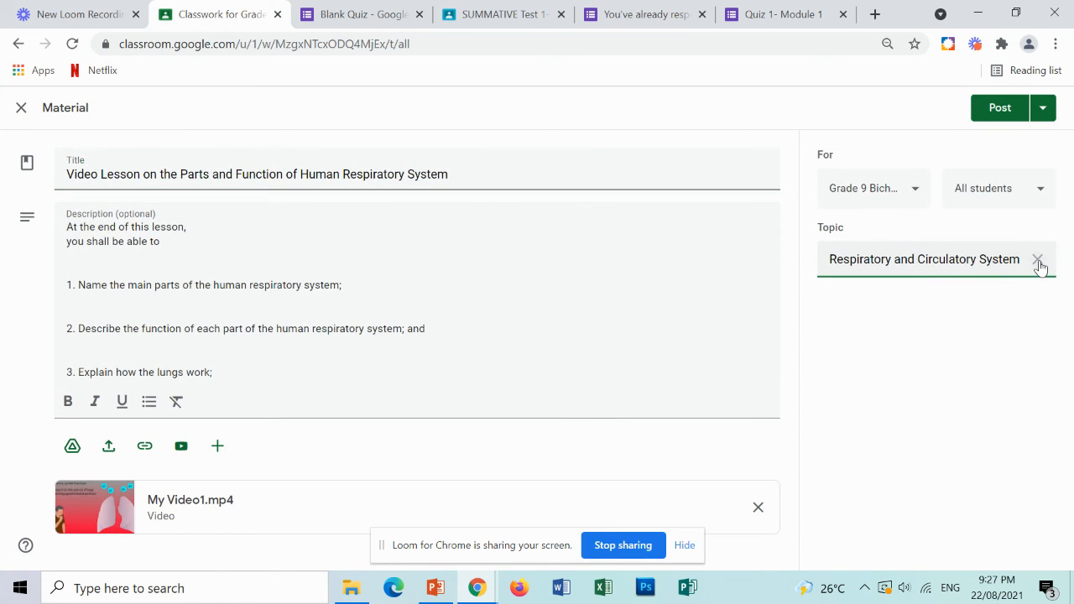
pyautogui.click(1039, 263)
pyautogui.click(918, 274)
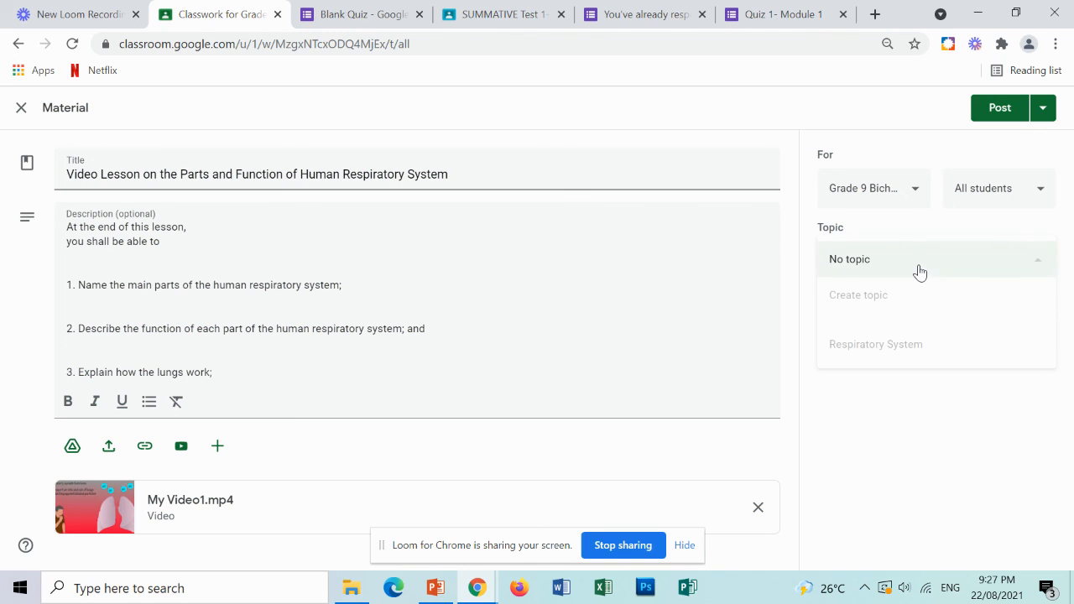
pyautogui.click(890, 344)
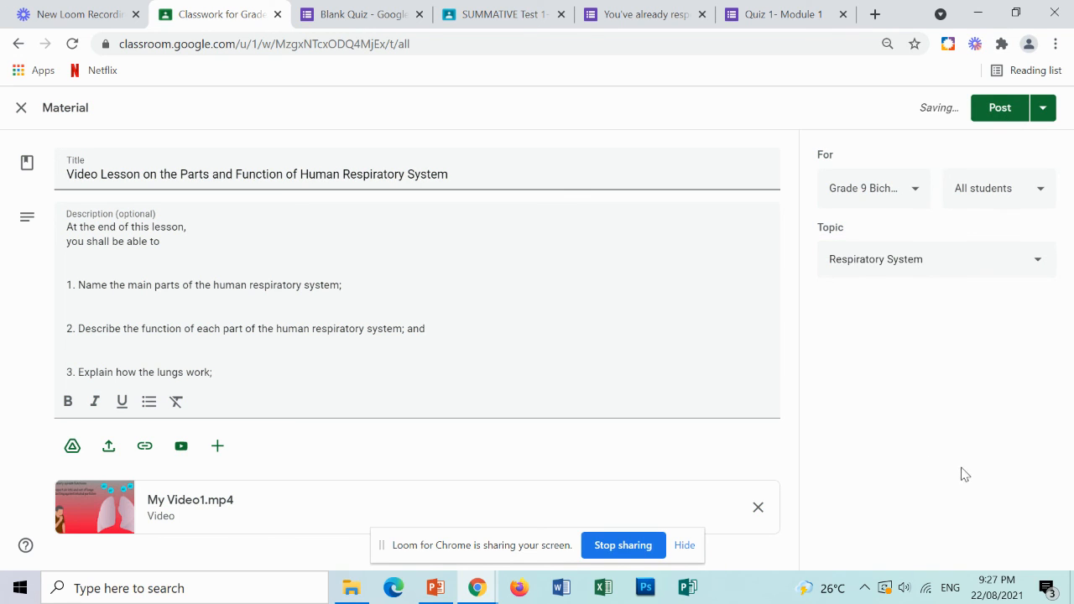
# Post the reused video lesson material and delete its leftover draft copy from the classwork list.
pyautogui.click(999, 116)
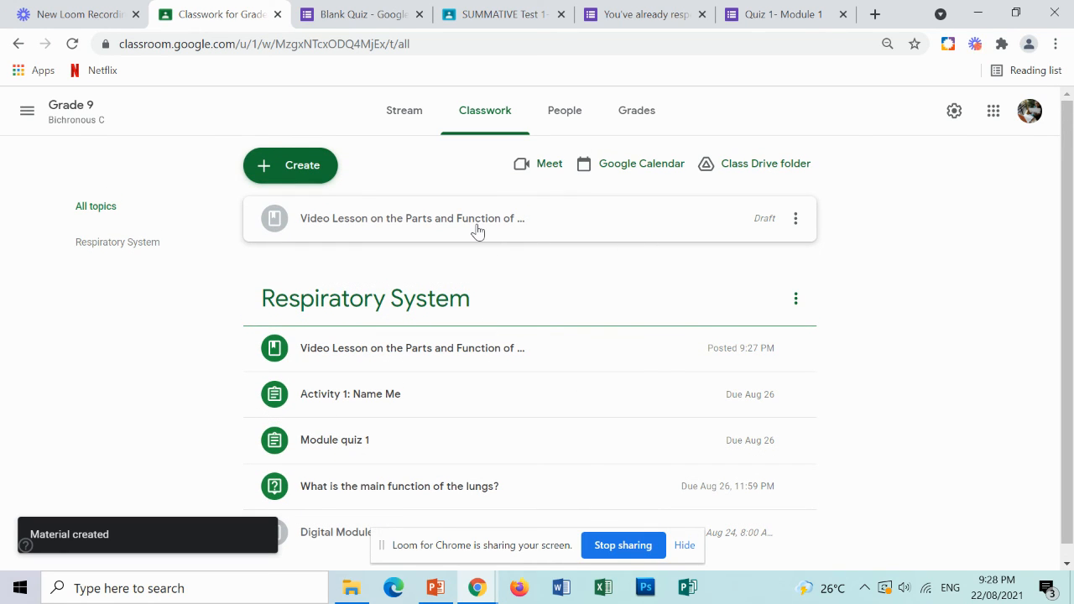
pyautogui.click(795, 219)
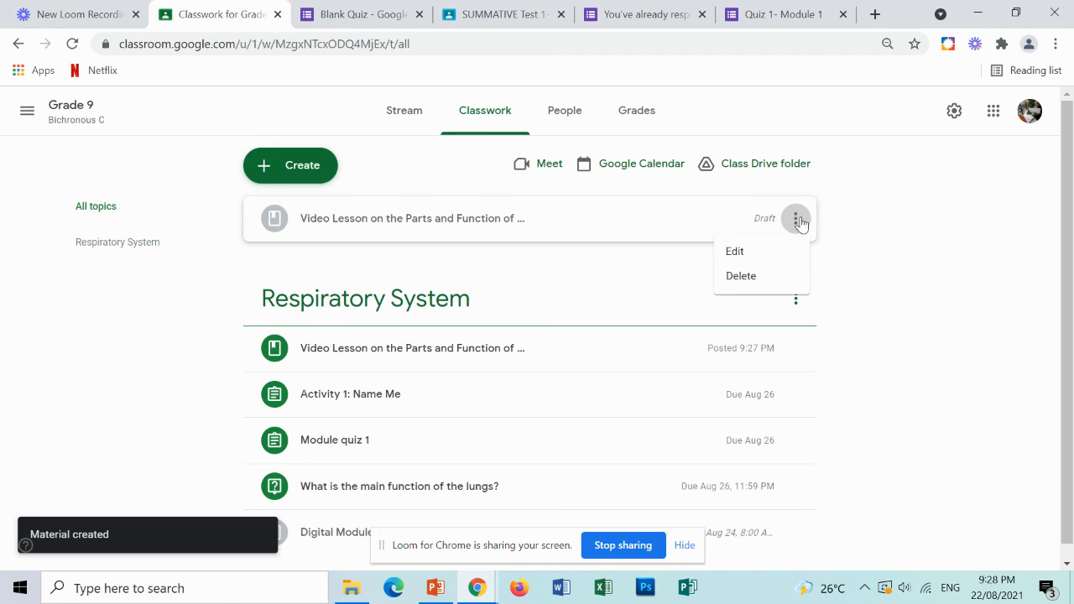
pyautogui.click(762, 276)
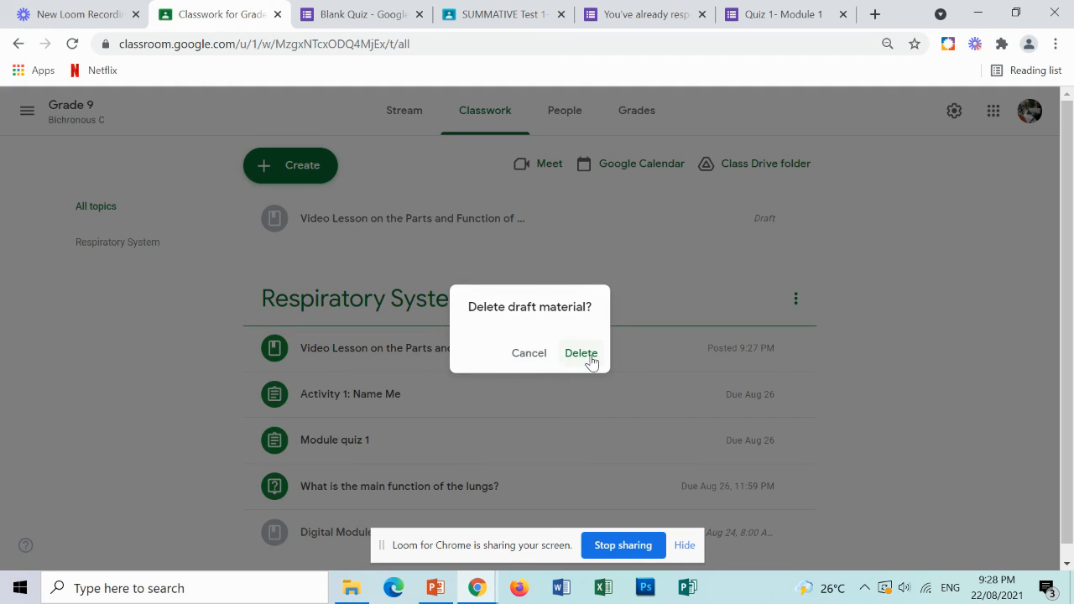
pyautogui.click(581, 353)
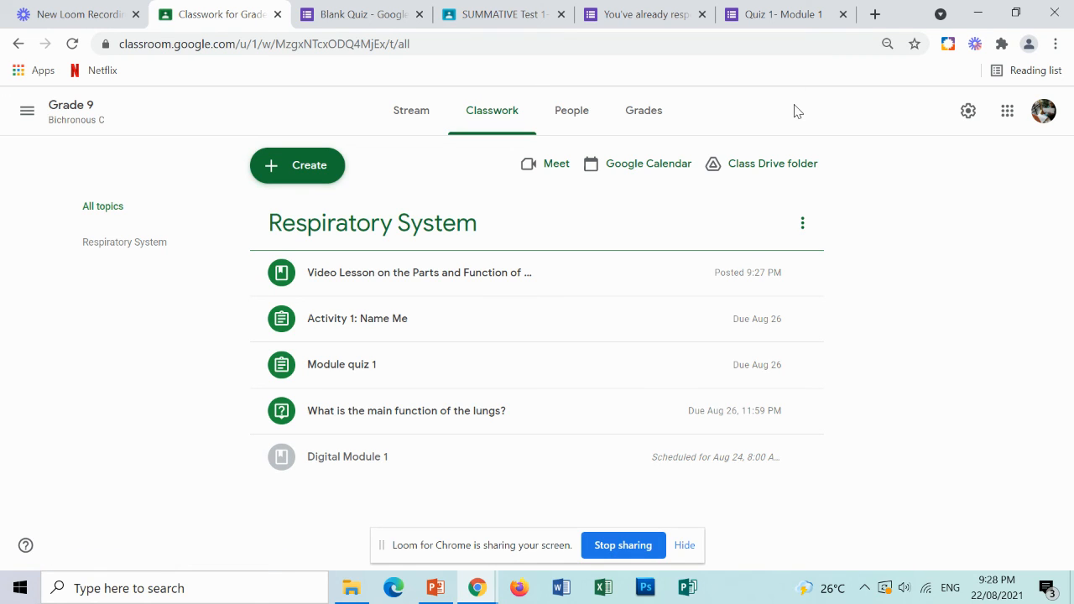
# Browse the grades and streams of the Grade 9 Bichronous C, B and A classes, returning to Bichronous C.
pyautogui.click(650, 124)
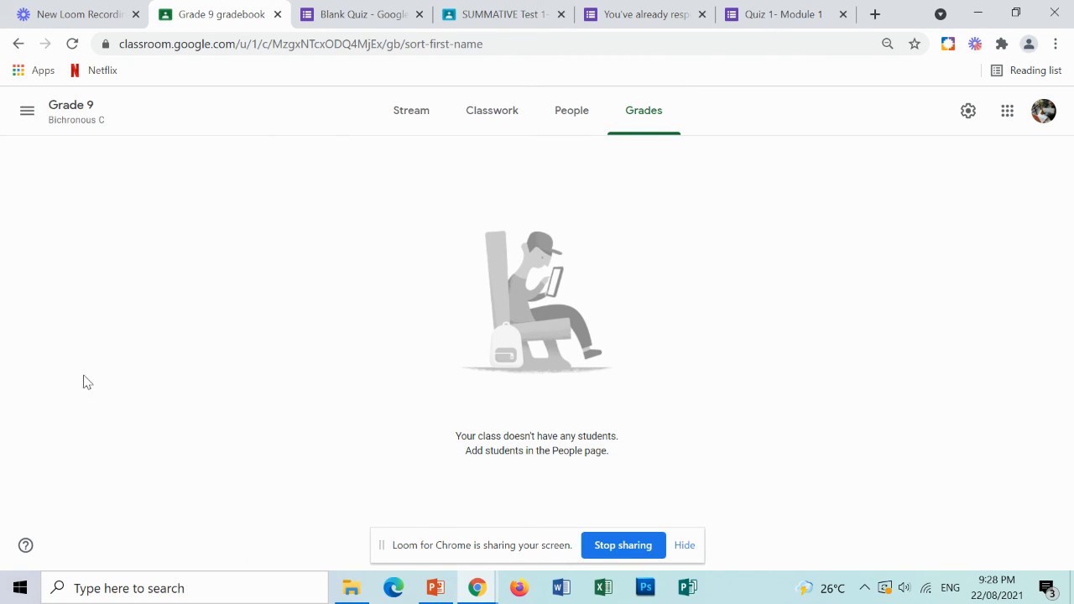
pyautogui.click(30, 112)
pyautogui.click(90, 355)
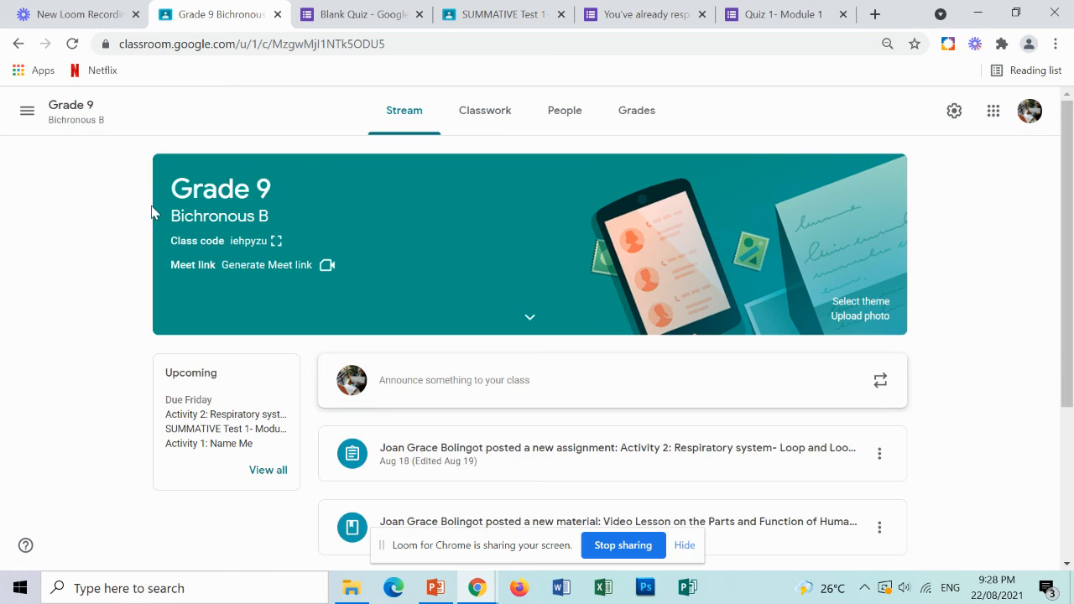
pyautogui.click(627, 120)
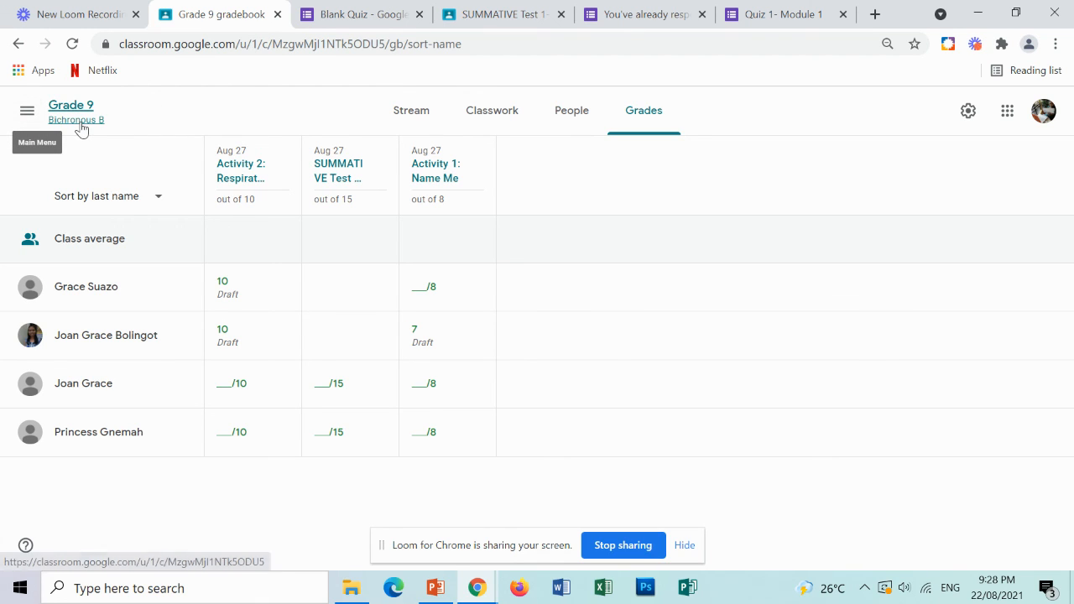
pyautogui.click(25, 111)
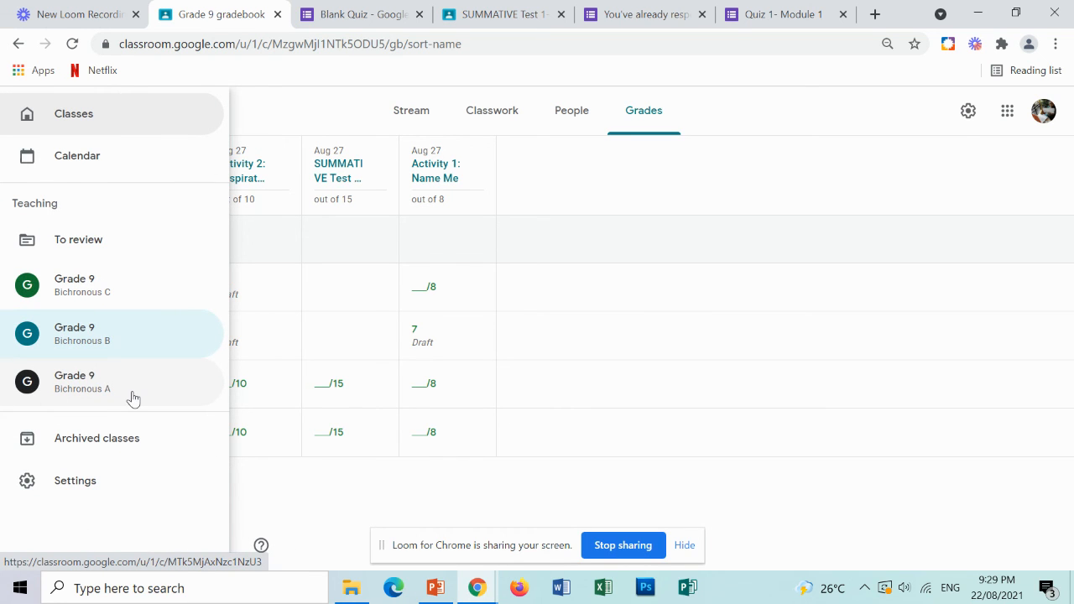
pyautogui.click(1006, 115)
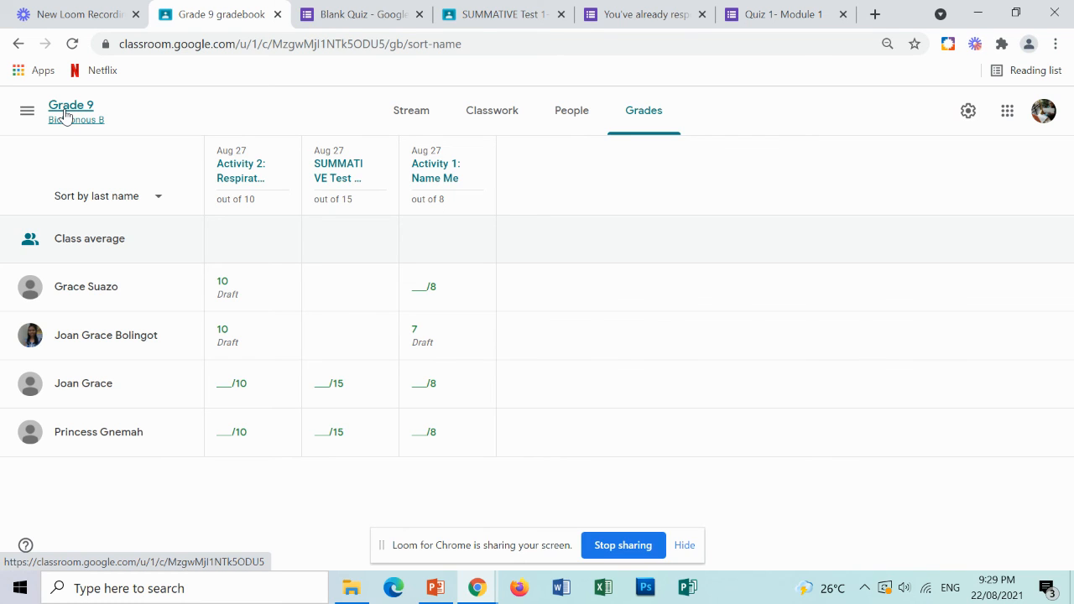
pyautogui.click(27, 110)
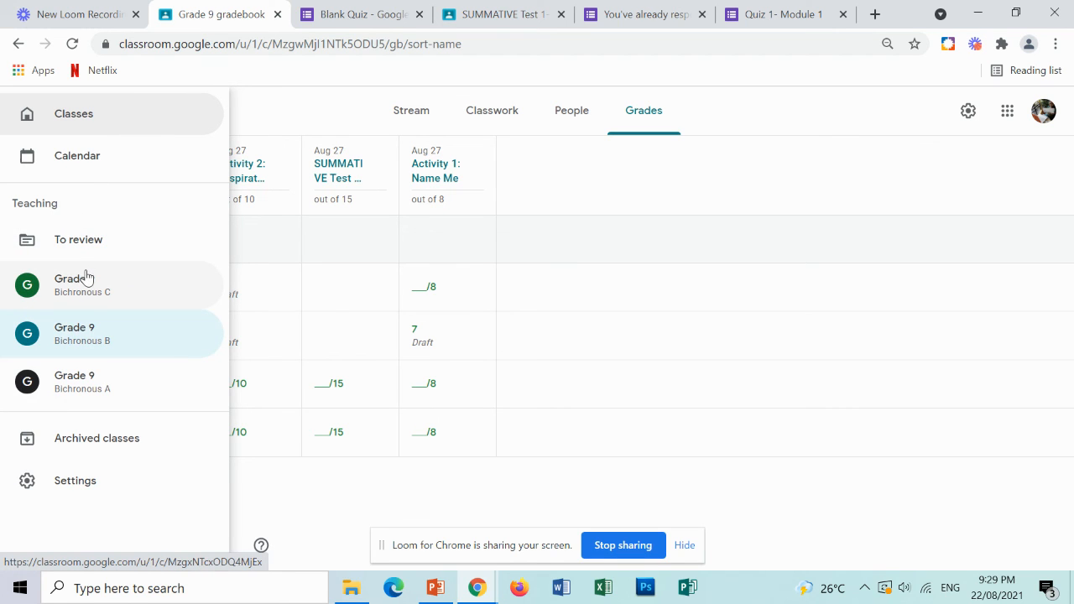
pyautogui.click(87, 386)
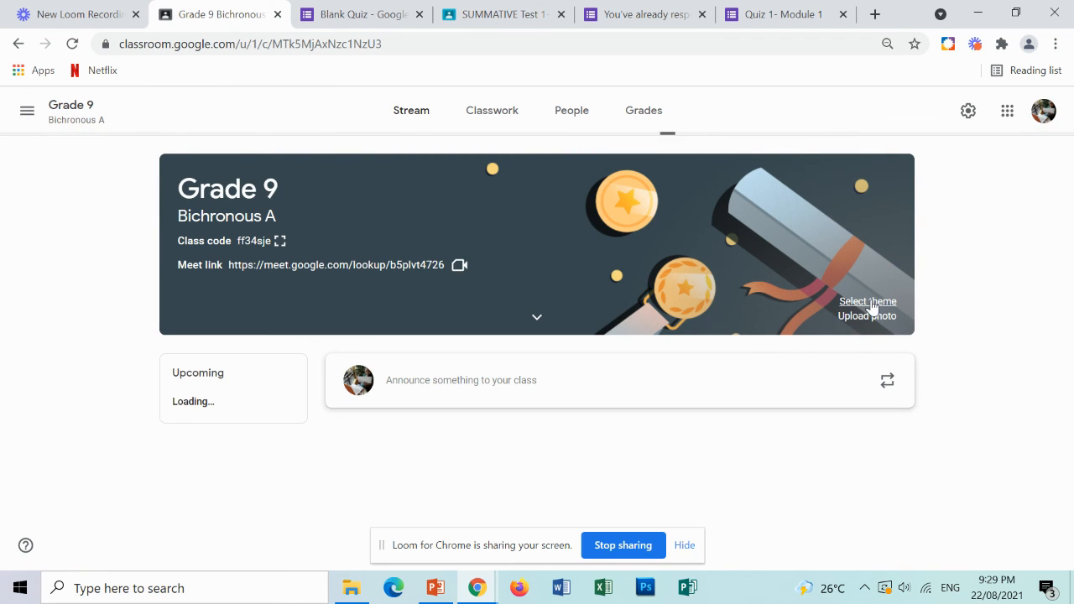
pyautogui.click(26, 114)
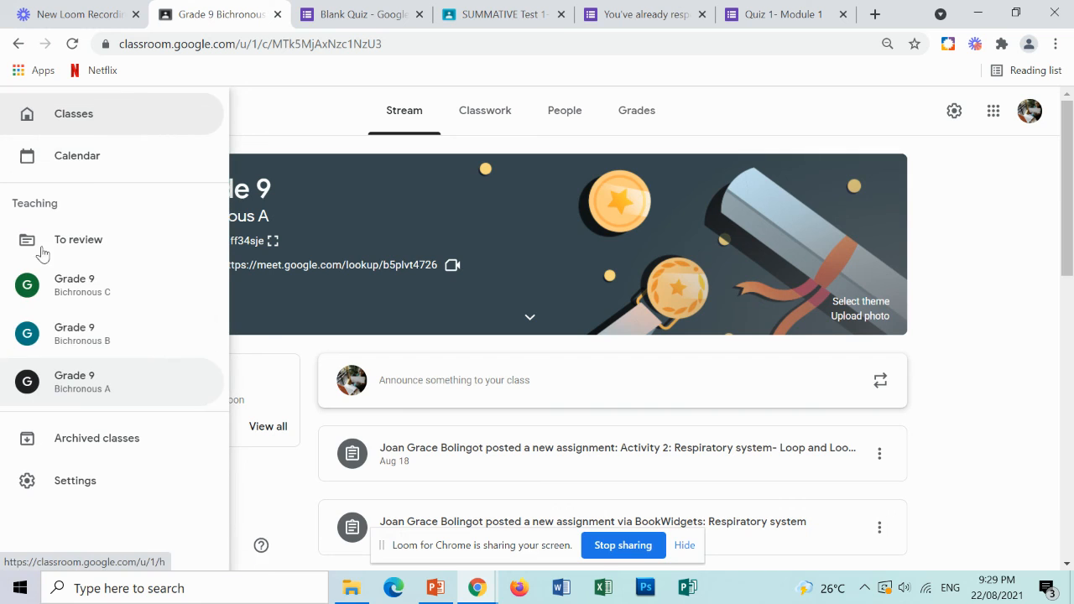
pyautogui.click(77, 286)
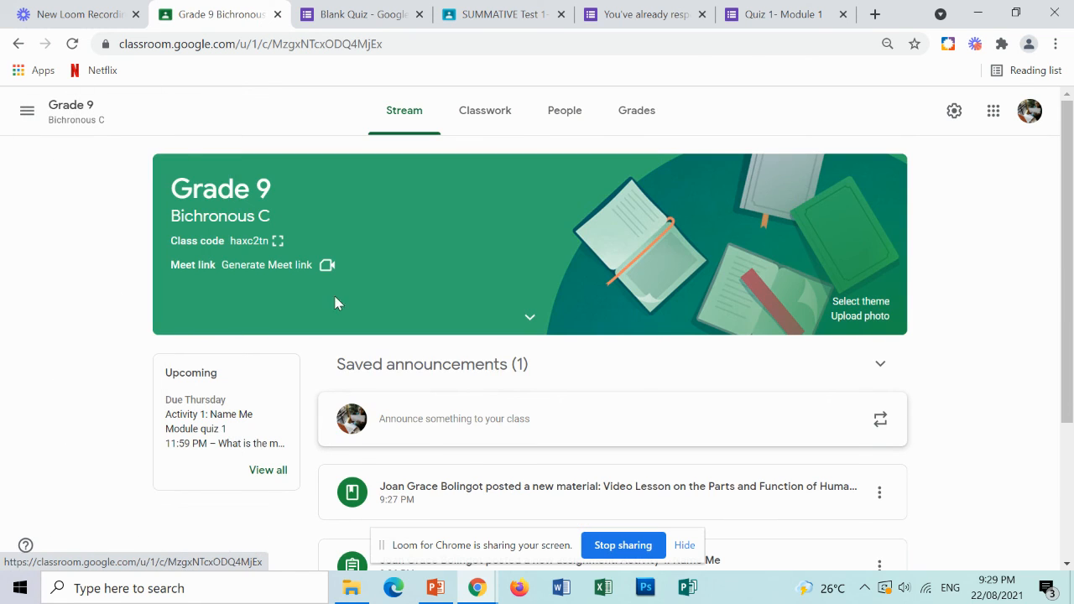
# Change the class theme to the teal illustration with a phone and documents from the General gallery.
pyautogui.click(864, 303)
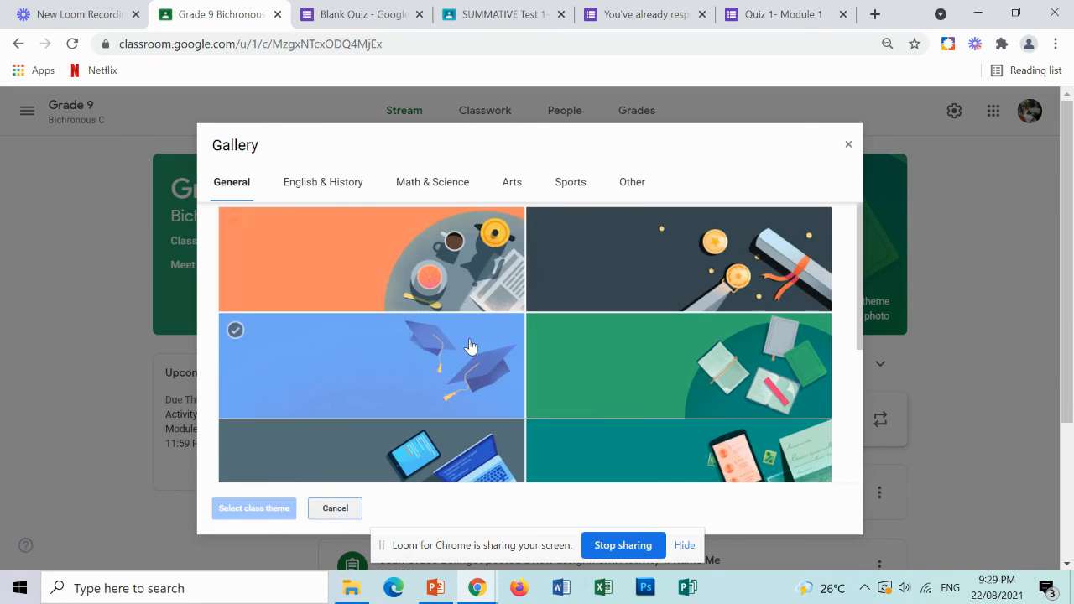
pyautogui.click(429, 265)
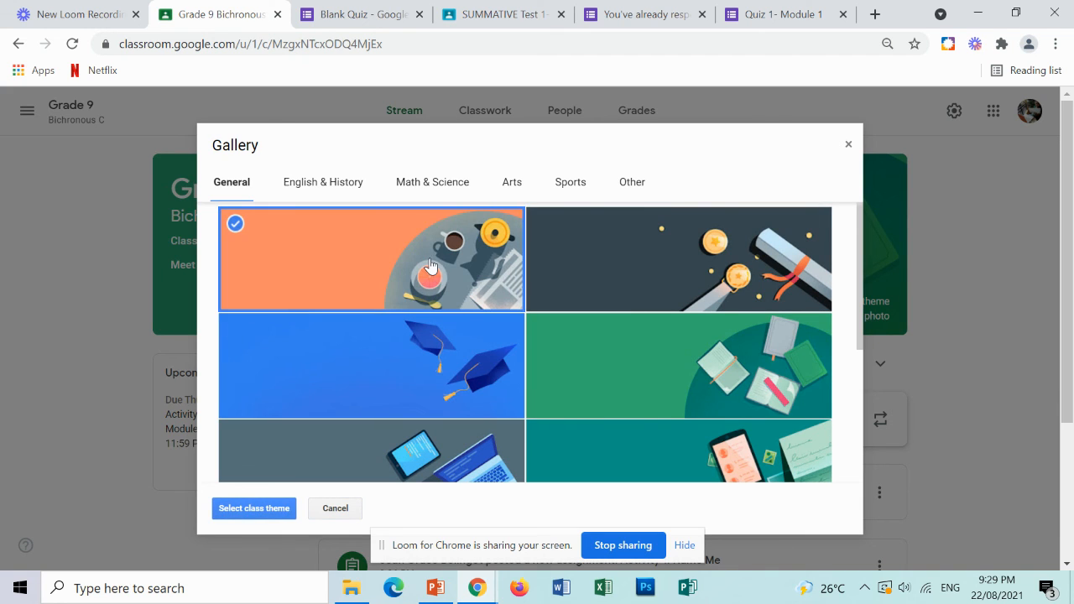
pyautogui.click(717, 441)
pyautogui.click(266, 508)
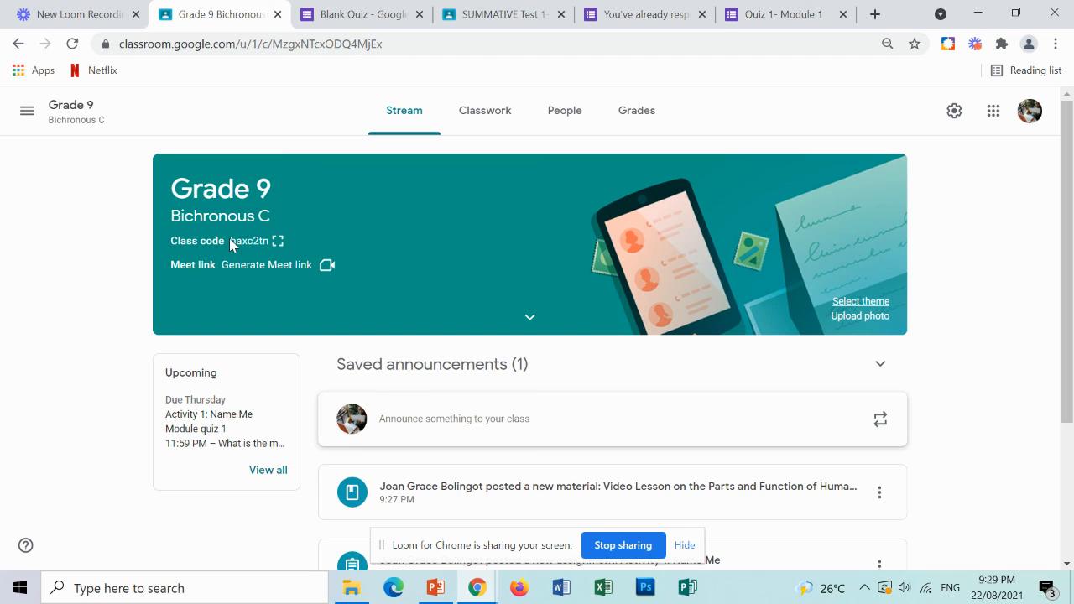
# Examine the class code, the Meet link options and the expanded class details in the class header.
pyautogui.moveTo(250, 242)
pyautogui.mouseDown()
pyautogui.moveTo(263, 246)
pyautogui.moveTo(248, 238)
pyautogui.mouseUp()
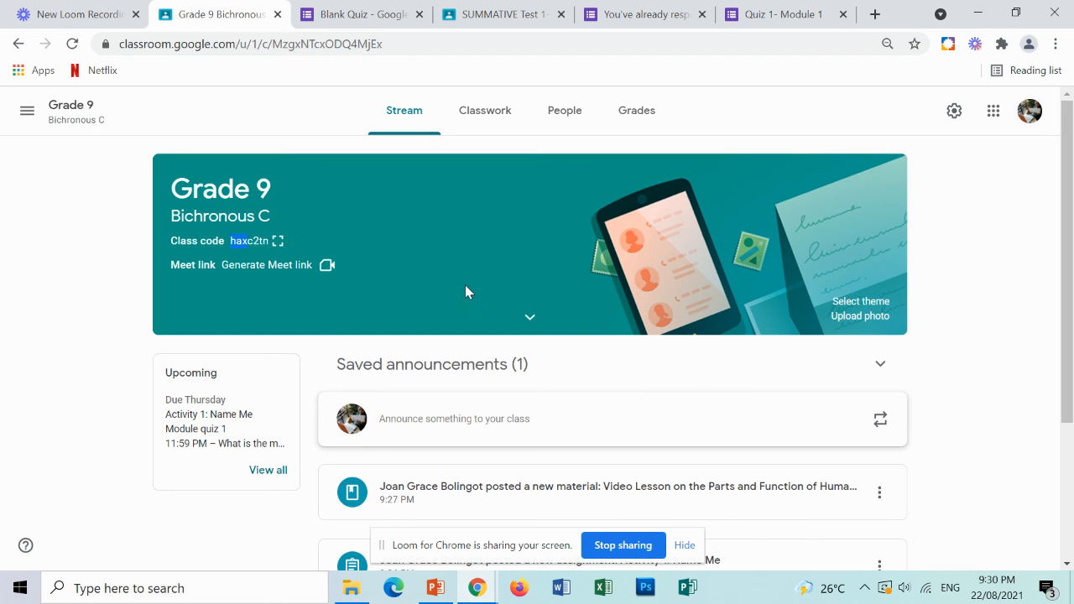
pyautogui.click(296, 266)
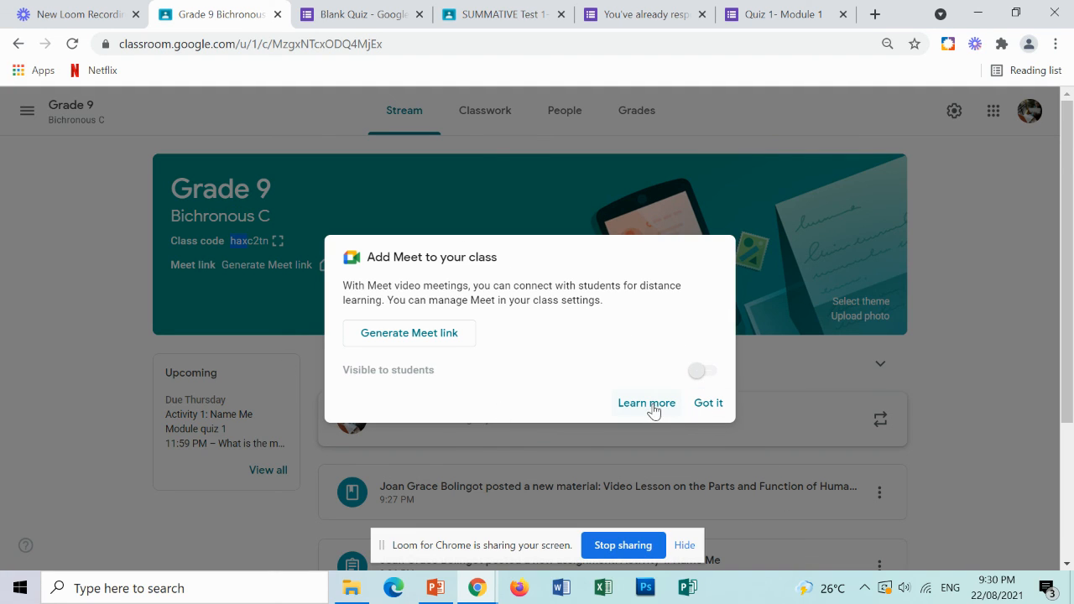
pyautogui.click(709, 404)
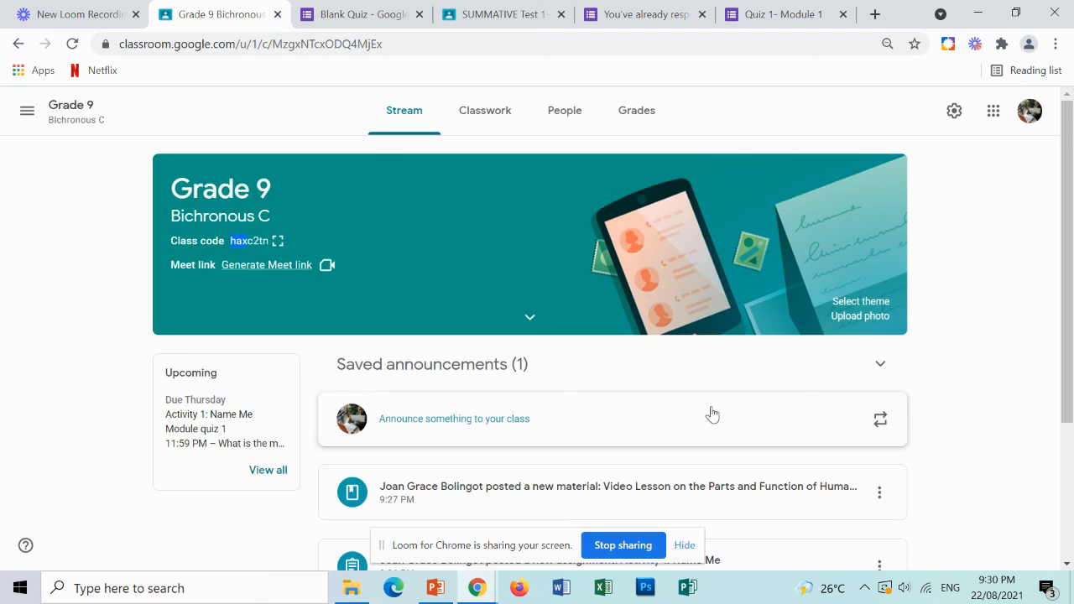
pyautogui.click(530, 319)
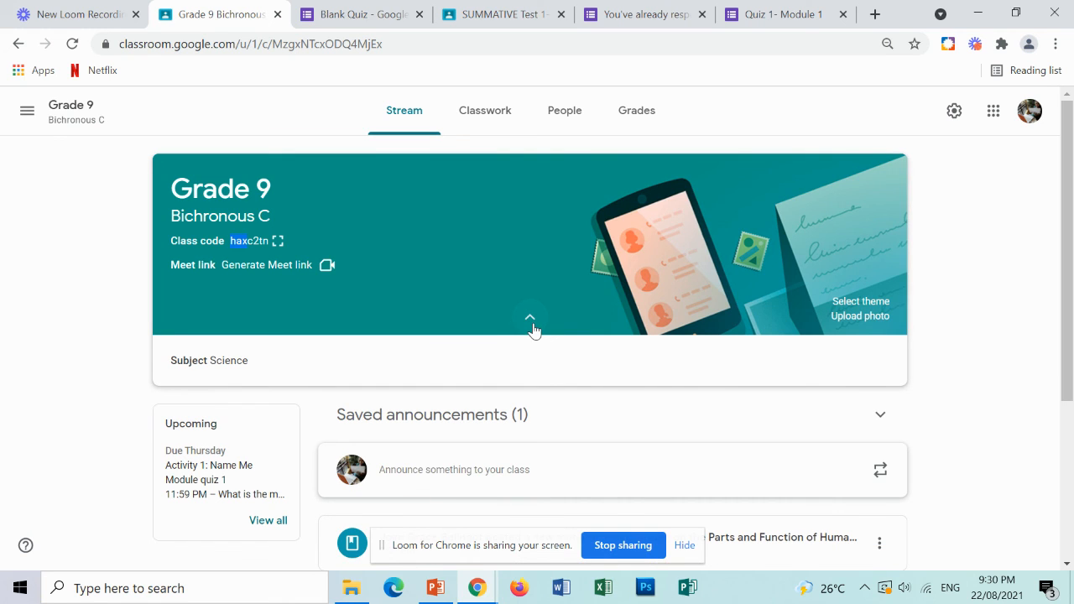